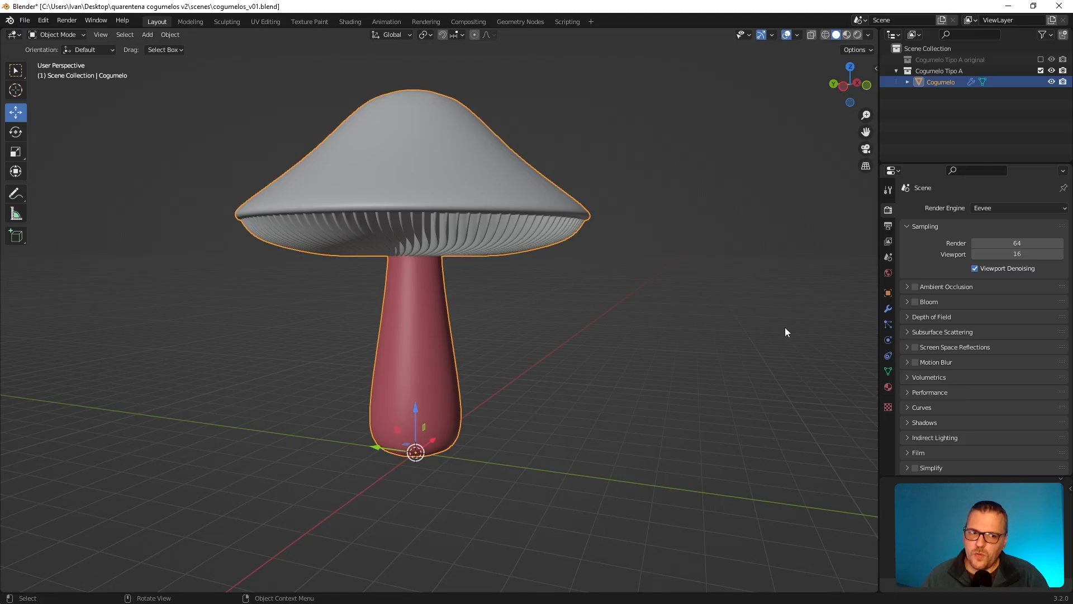
Step: Add a Simple Deform modifier to the mushroom and set it to Bend with an angle of -37.2°
left_click(888, 308)
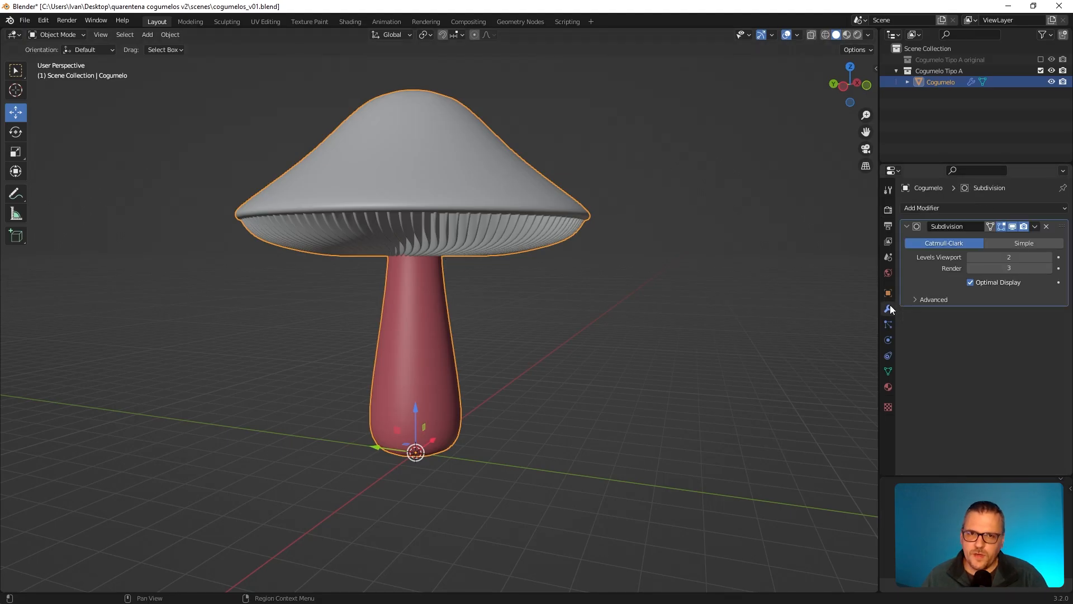
left_click(932, 209)
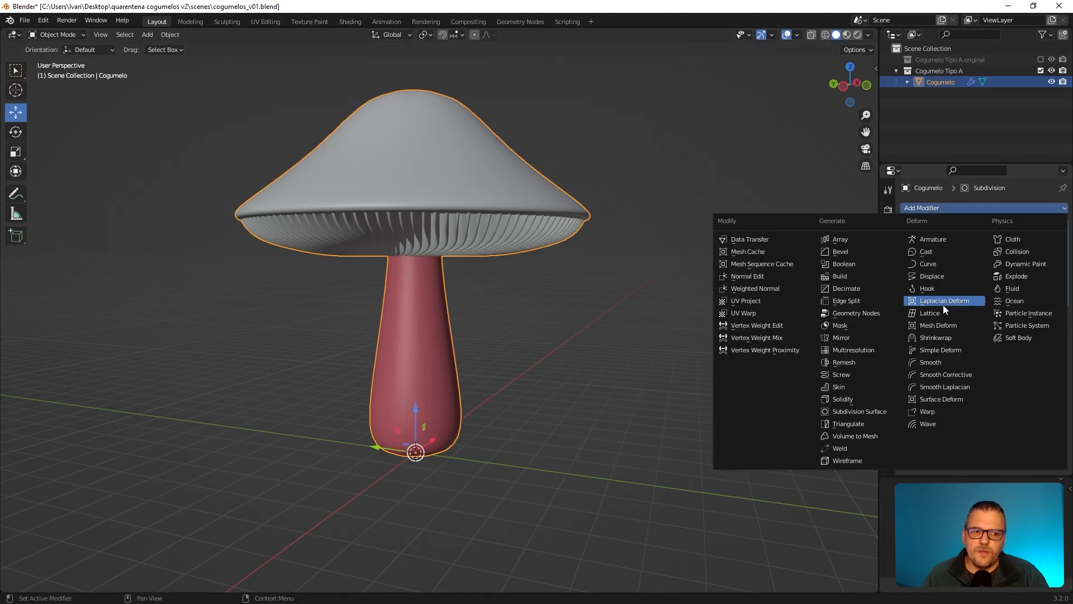
left_click(925, 351)
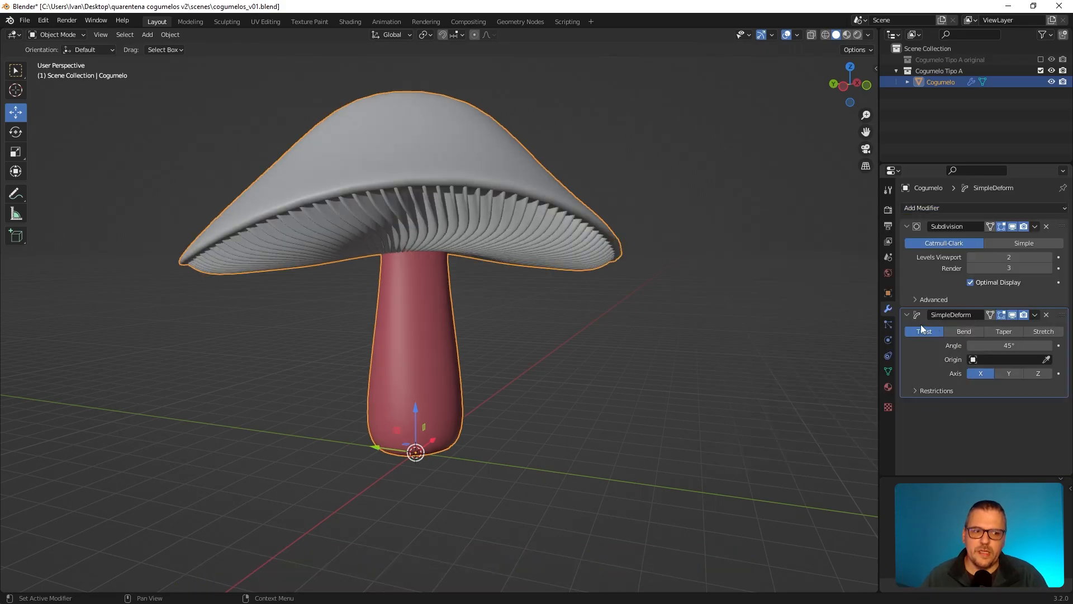
left_click(964, 331)
left_click(1009, 345)
type("9.9")
key("Return")
left_click_drag(1009, 346, 958, 355)
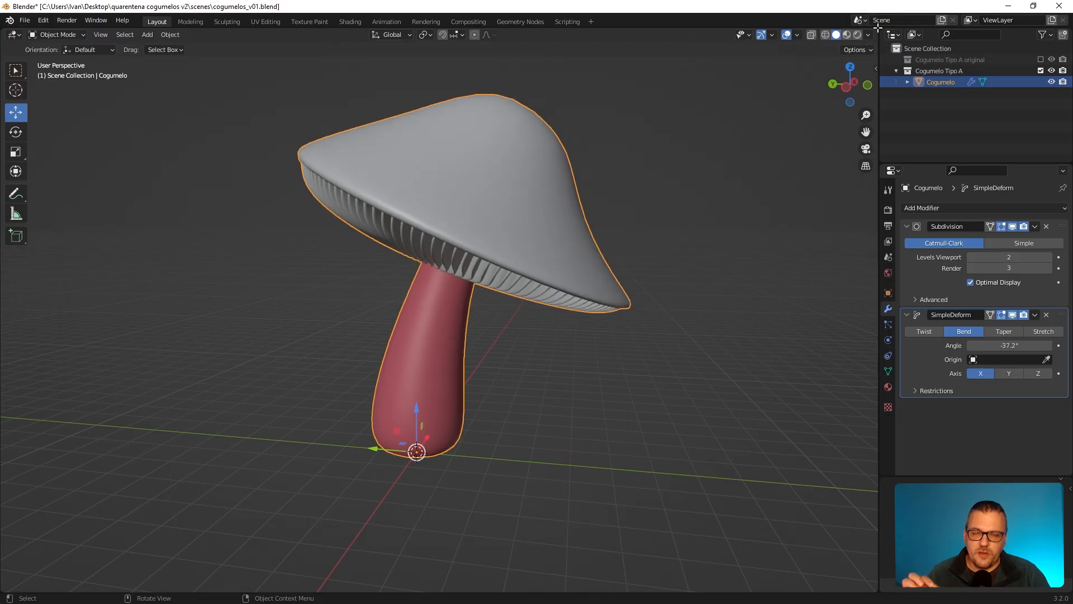
Step: Split the 3D viewport into an upper and a lower area and join them back into one
left_click_drag(870, 43, 643, 418)
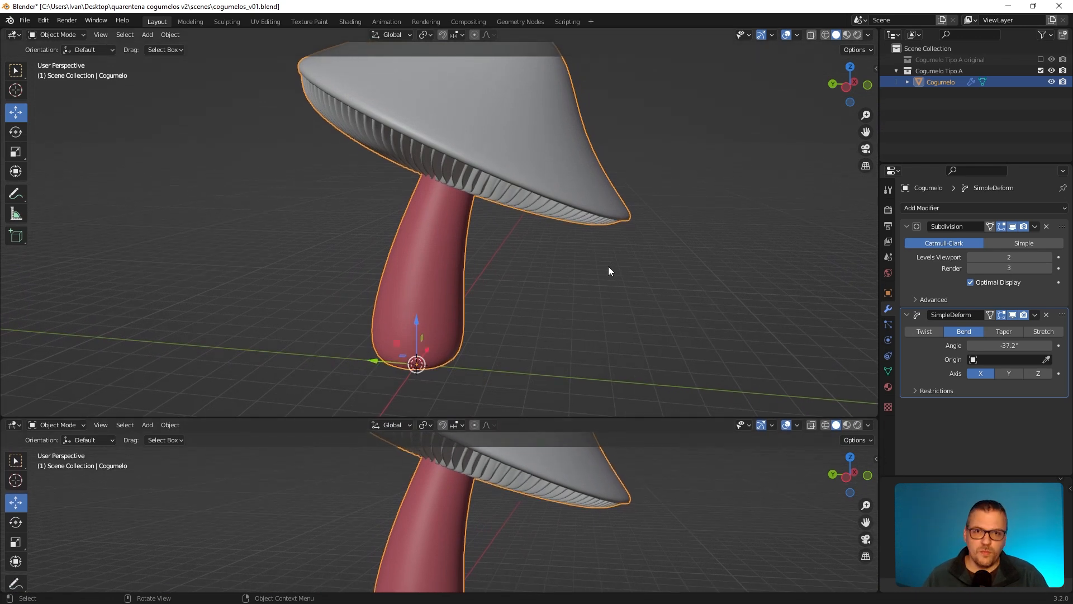
right_click(290, 416)
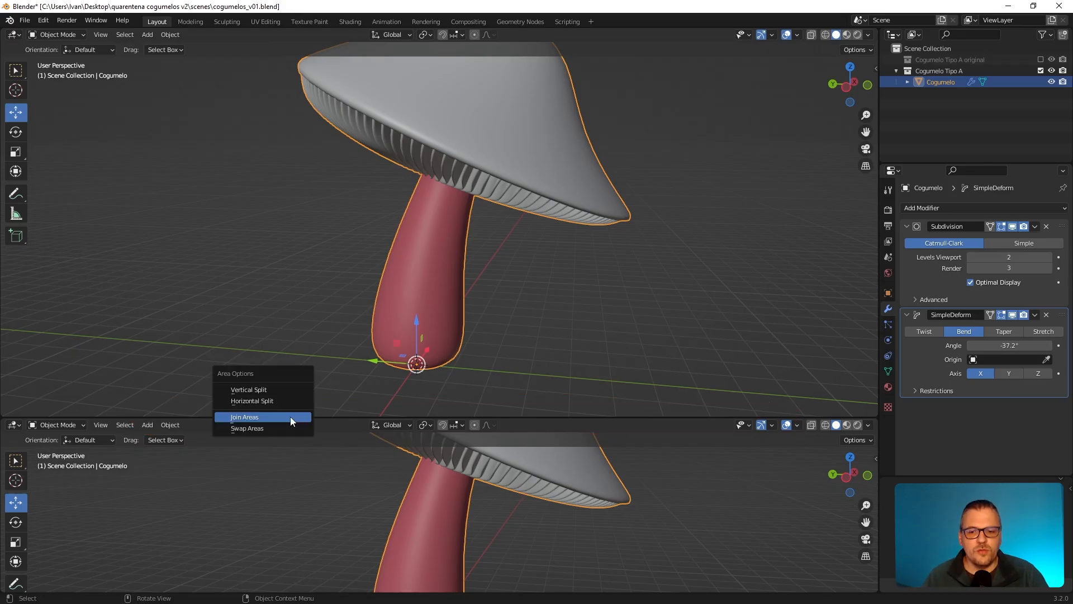
left_click(244, 420)
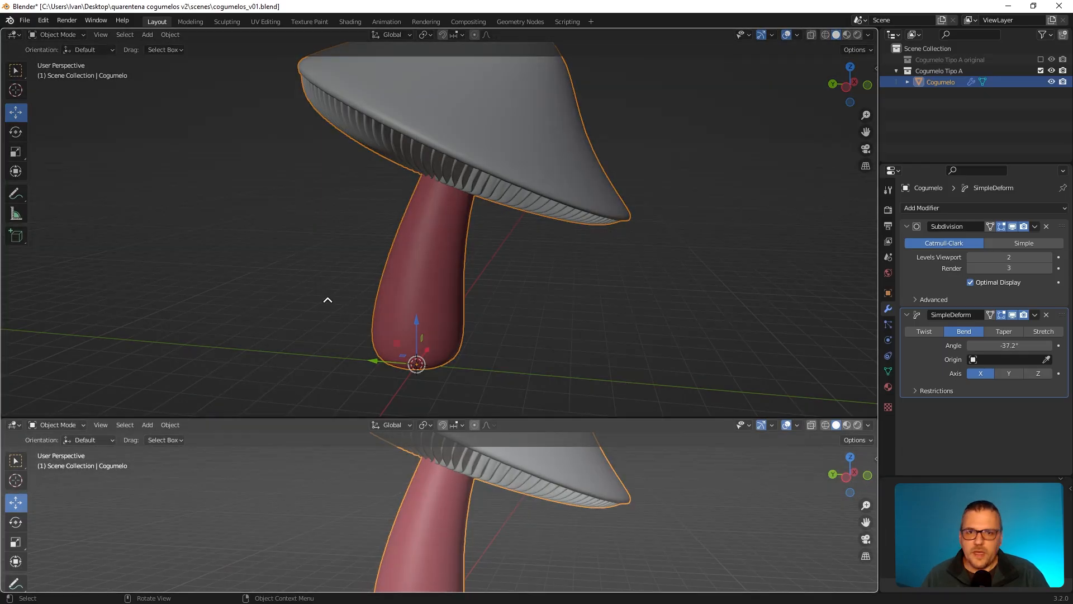
left_click(328, 300)
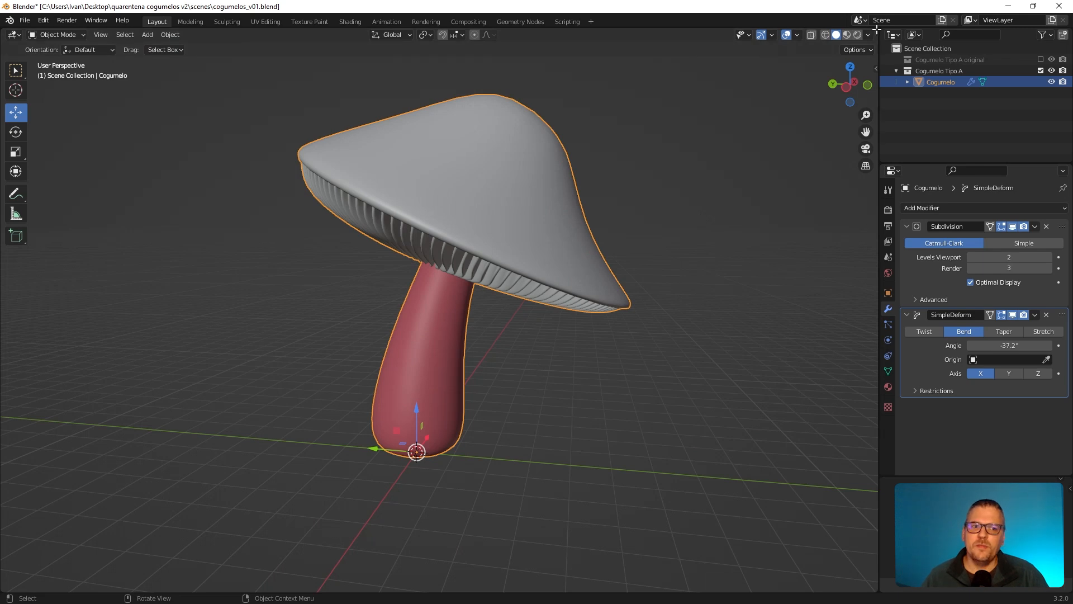
Step: Undo the last bend axis change and split off a Geometry Node Editor below the 3D viewport
key("ctrl+z")
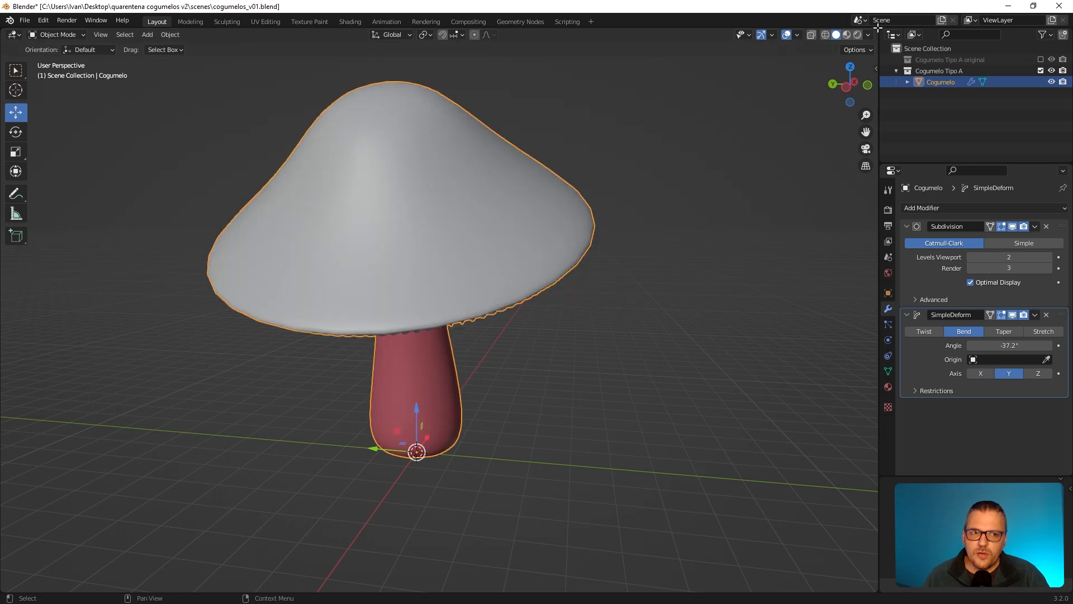
left_click_drag(877, 28, 787, 426)
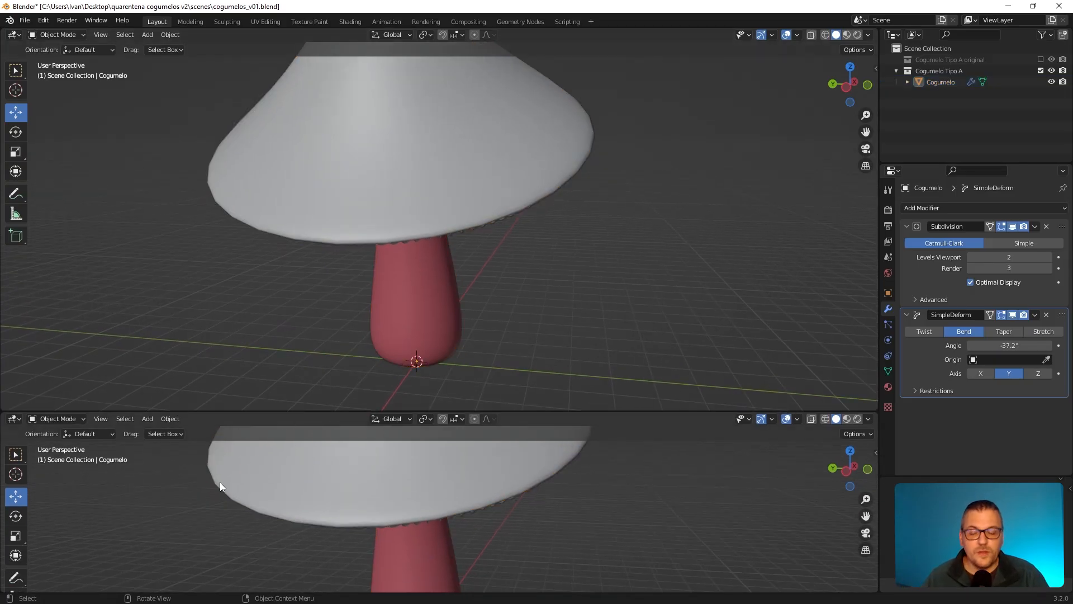
left_click(15, 421)
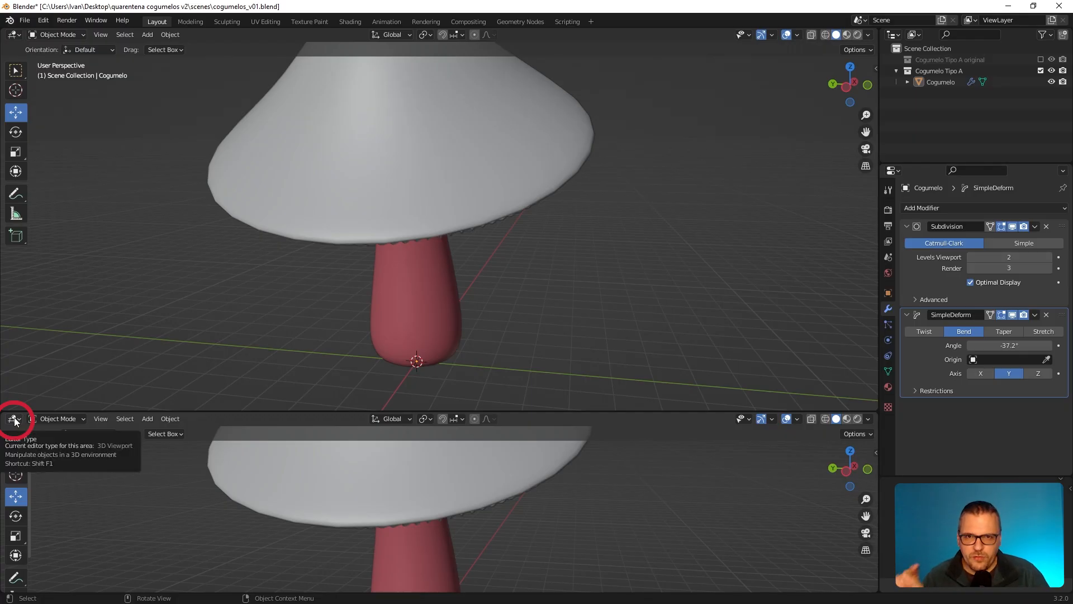
left_click(15, 421)
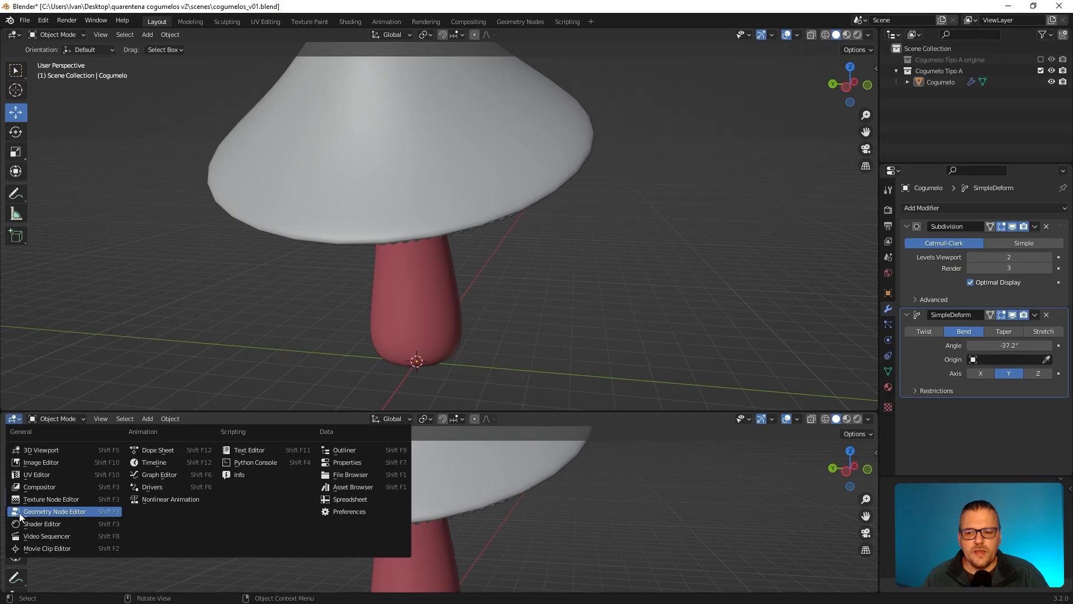
left_click(78, 513)
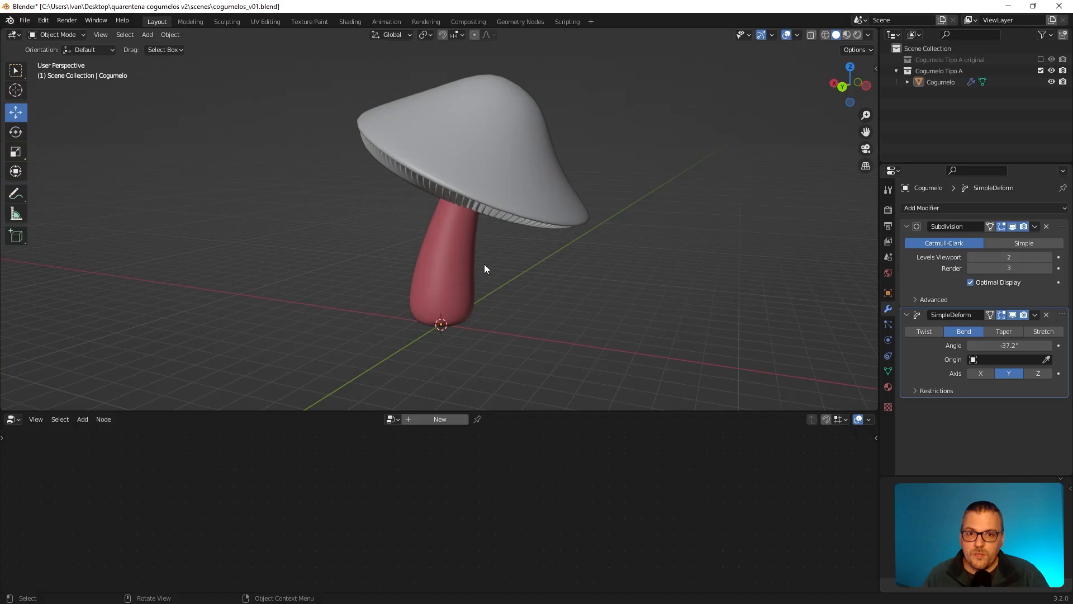
Step: Create a new geometry node tree on the mushroom and enlarge the node editor area
left_click(462, 259)
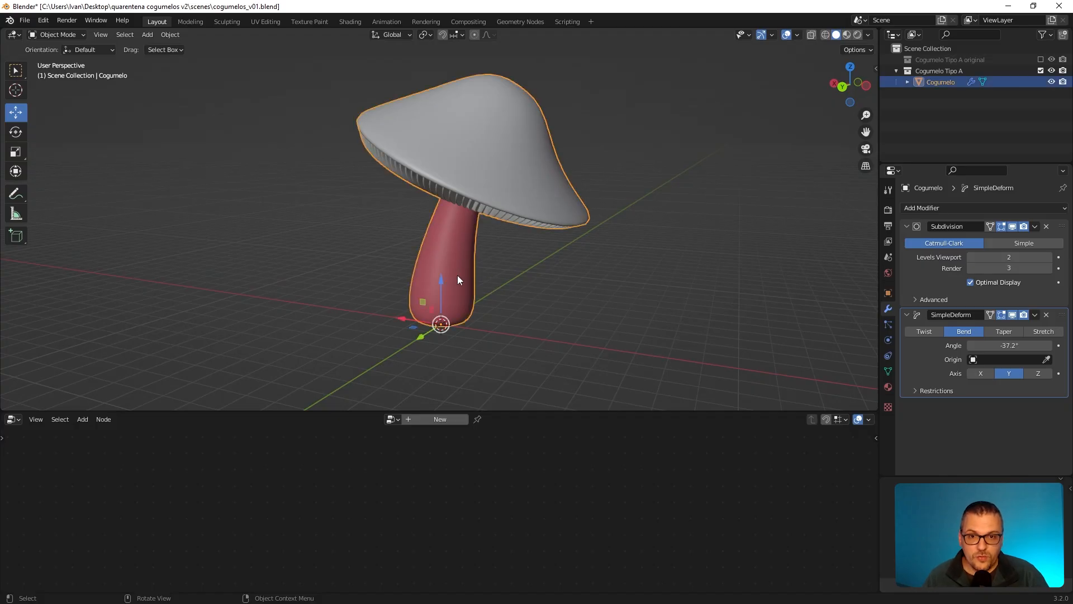
left_click_drag(448, 412, 438, 268)
left_click(440, 273)
middle_click_drag(412, 511, 501, 447)
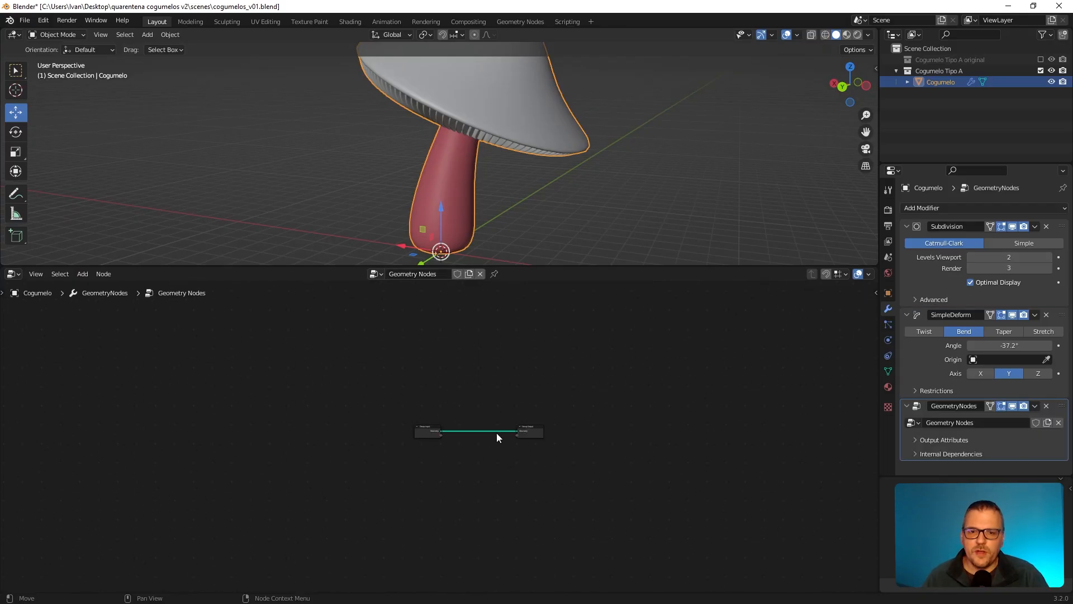
middle_click_drag(534, 462, 561, 441)
scroll(519, 476, "up", 5)
scroll(546, 484, "down", 3)
middle_click_drag(543, 485, 553, 455, "ctrl")
middle_click_drag(601, 495, 550, 501)
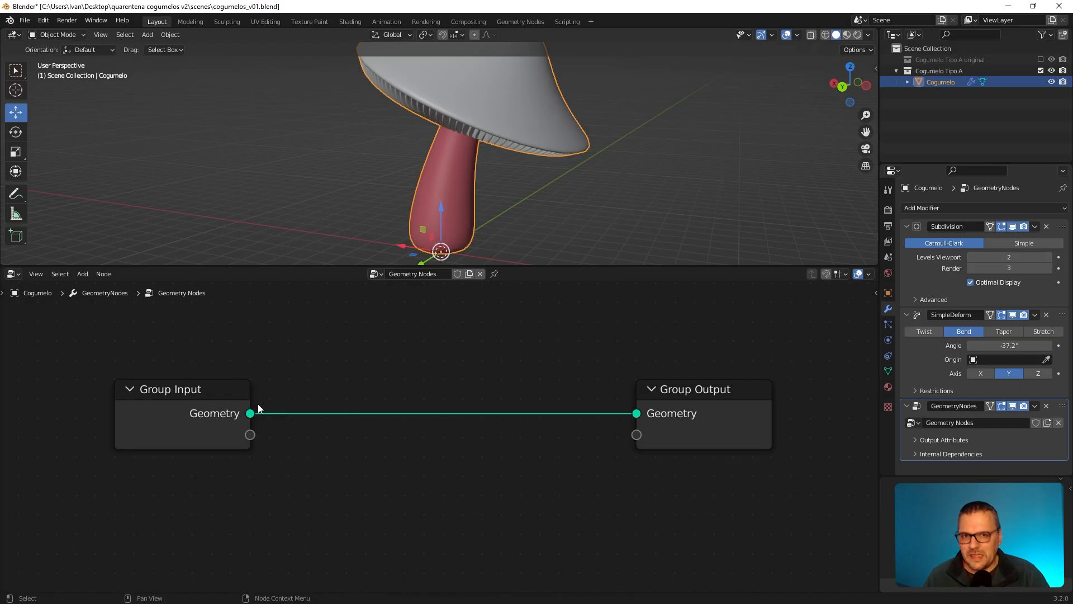
Step: Spread the Group Input and Group Output nodes apart and check the geometry information on the input socket
left_click_drag(200, 401, 154, 388)
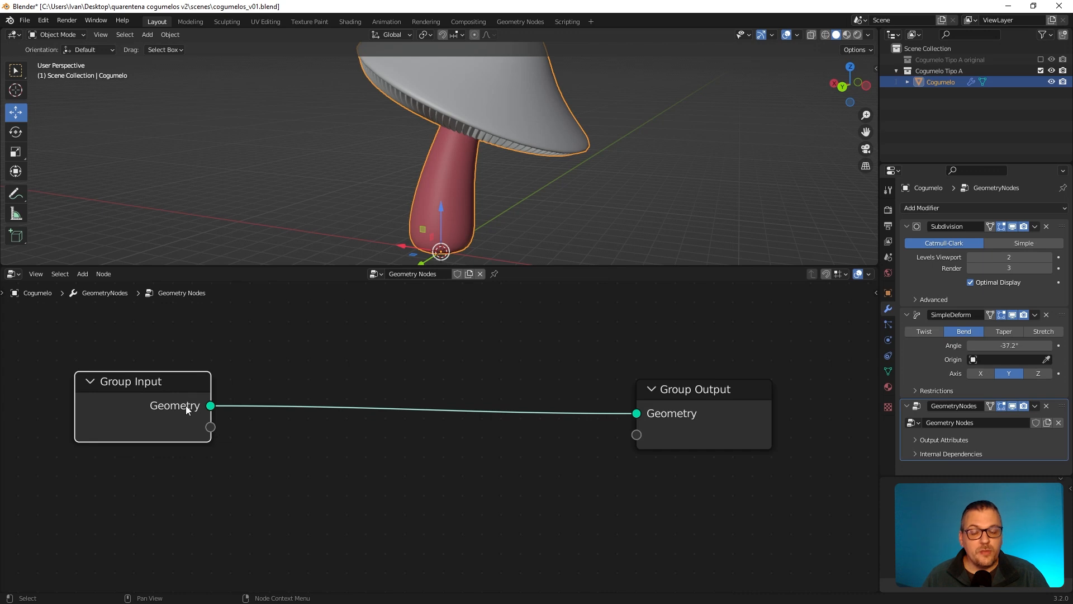
mouse_move(186, 406)
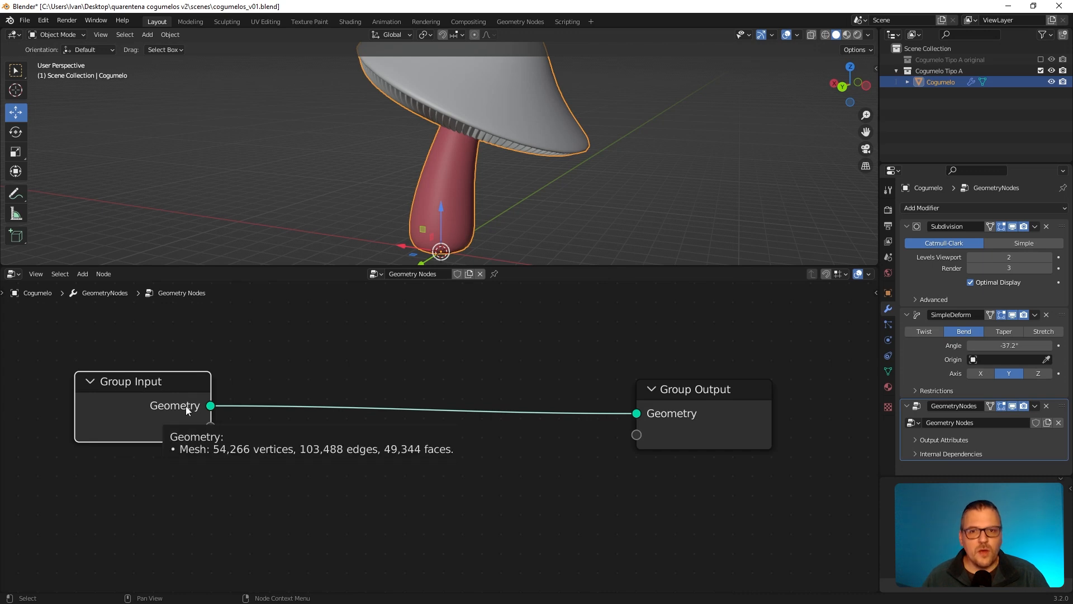
left_click_drag(710, 391, 743, 390)
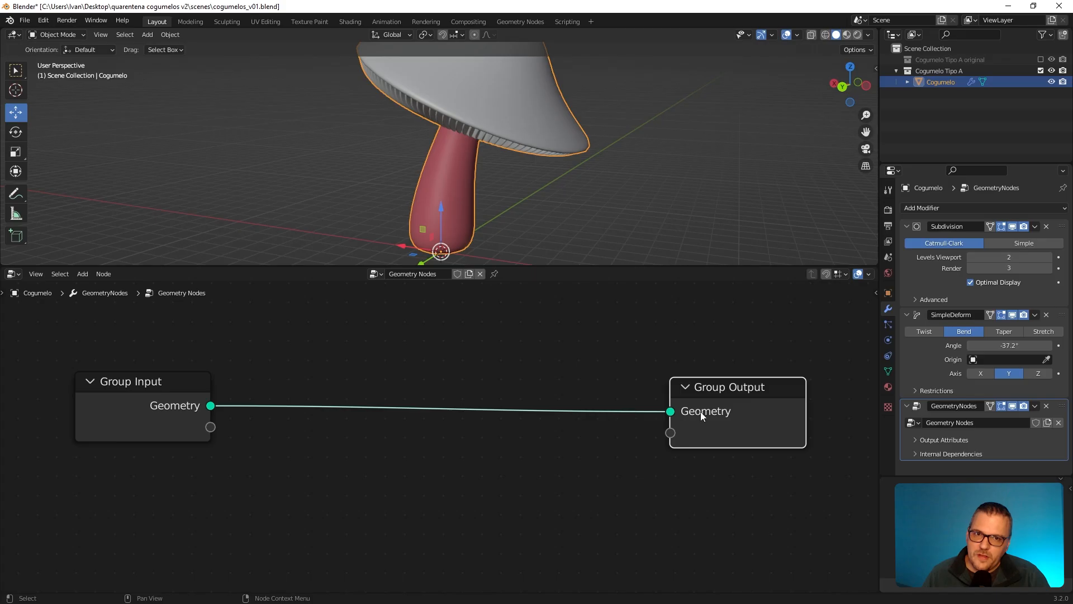
left_click_drag(715, 397, 762, 390)
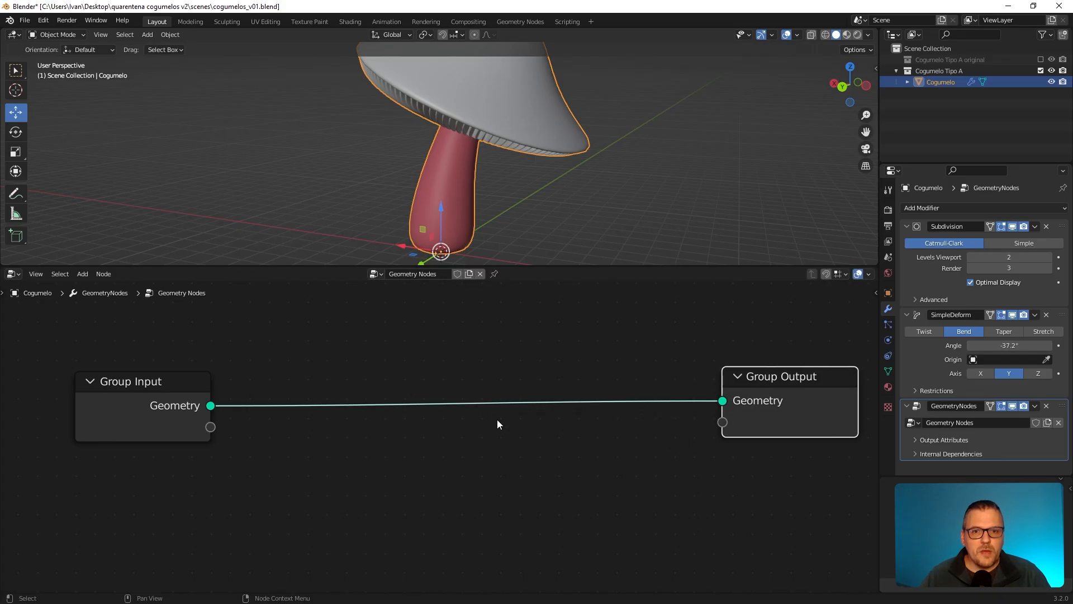
scroll(515, 444, "down", 2)
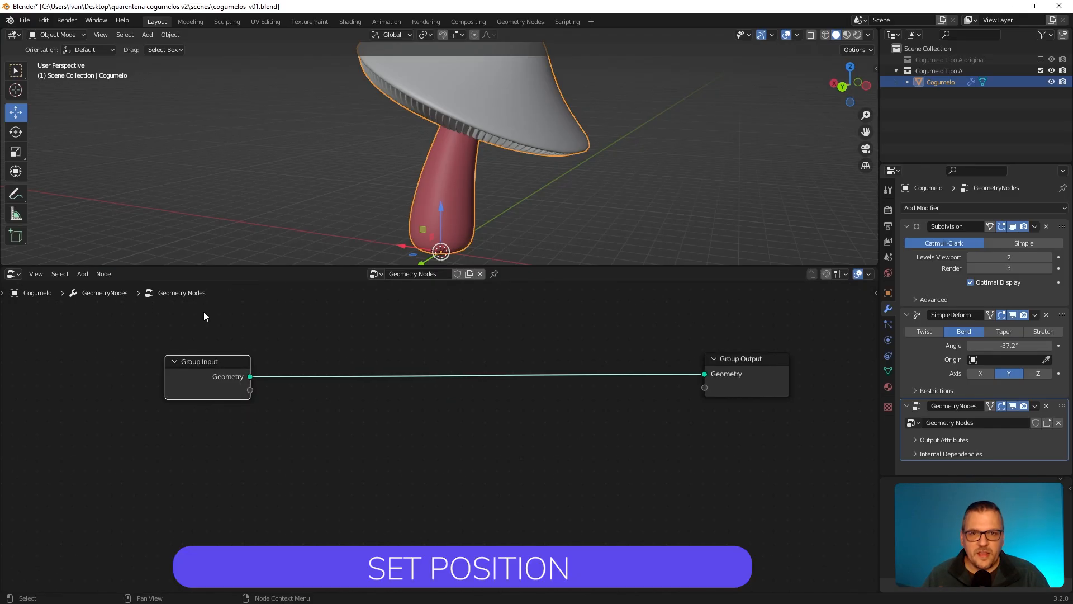
Step: Insert a Set Position node between Group Input and Group Output, with offset X -0.1, Y -0.1 and Z -0.8 m
left_click(85, 274)
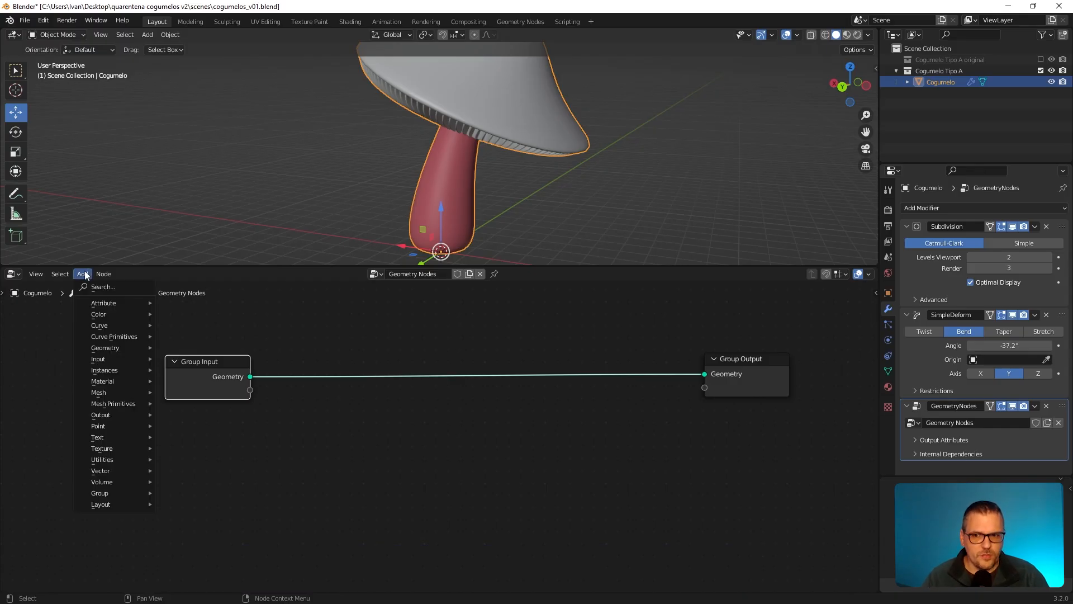
mouse_move(111, 351)
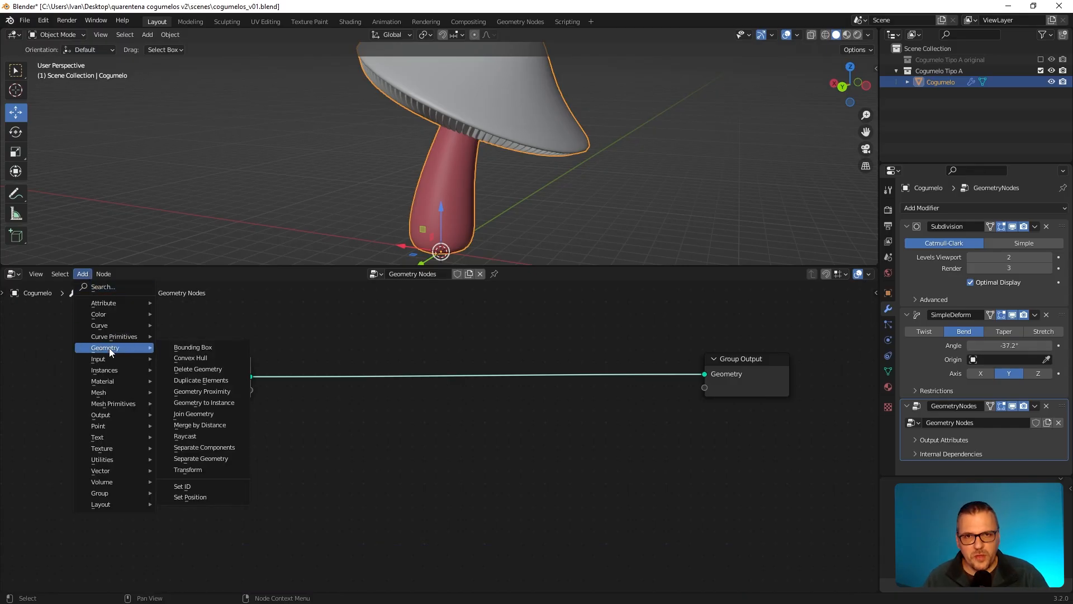
left_click(203, 499)
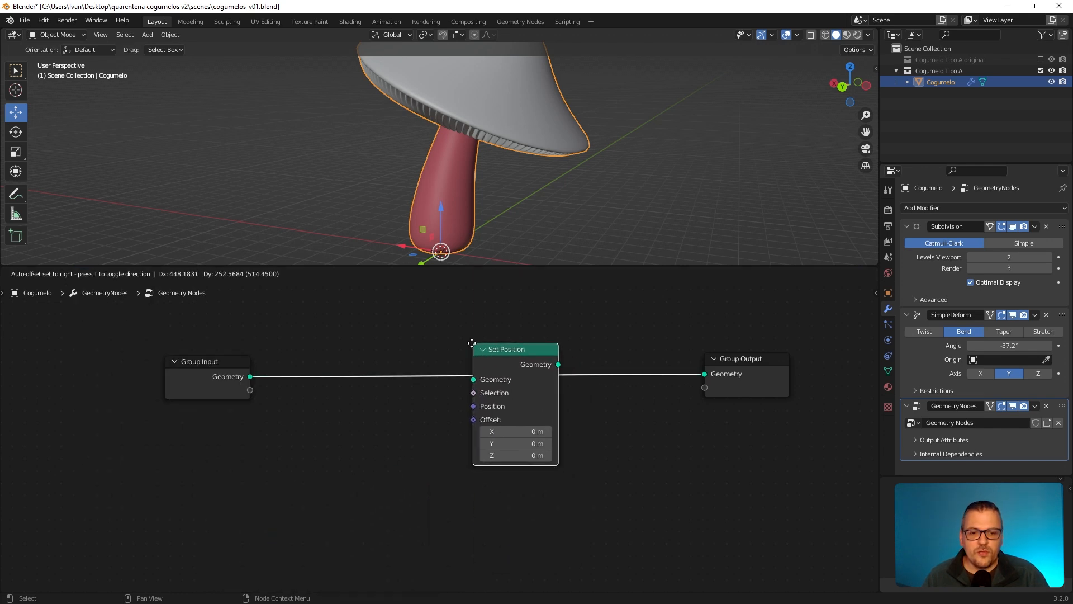
left_click(519, 345)
mouse_move(568, 356)
left_mouse_down()
mouse_move(559, 347)
mouse_move(549, 361)
left_mouse_up()
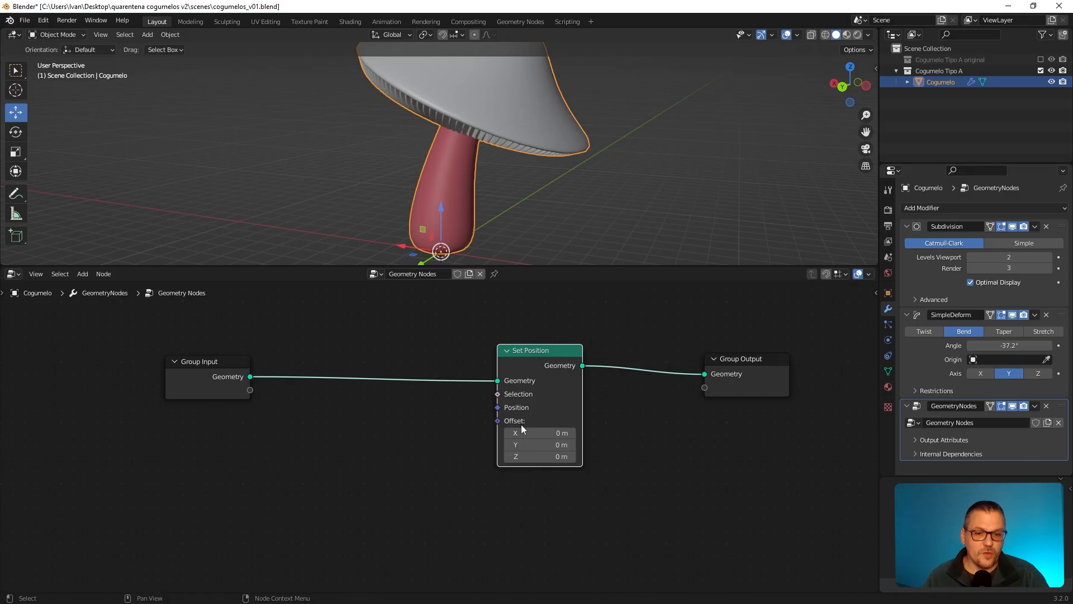
left_click_drag(536, 457, 539, 432)
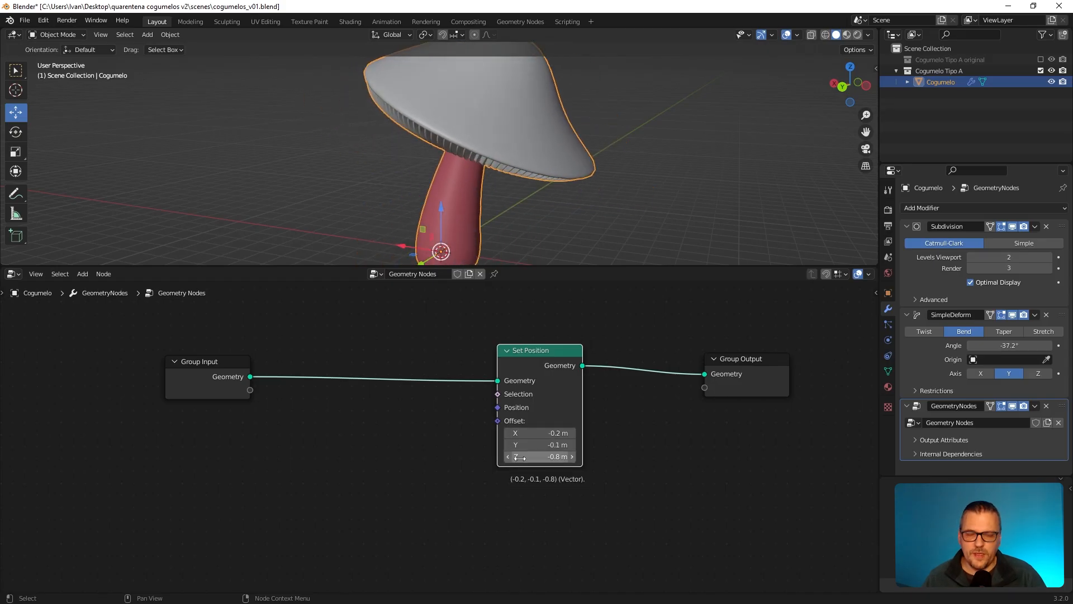
mouse_move(538, 433)
left_mouse_down()
mouse_move(506, 432)
mouse_move(545, 431)
left_mouse_up()
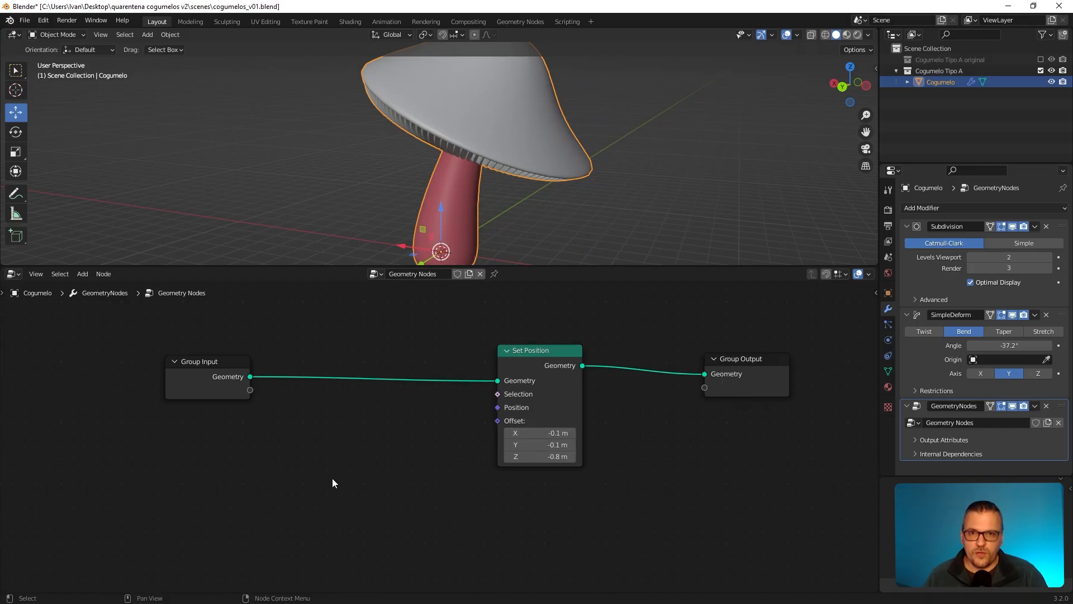
Step: Add a Noise Texture node below Group Input and connect its Color output to the Set Position offset
left_click(82, 274)
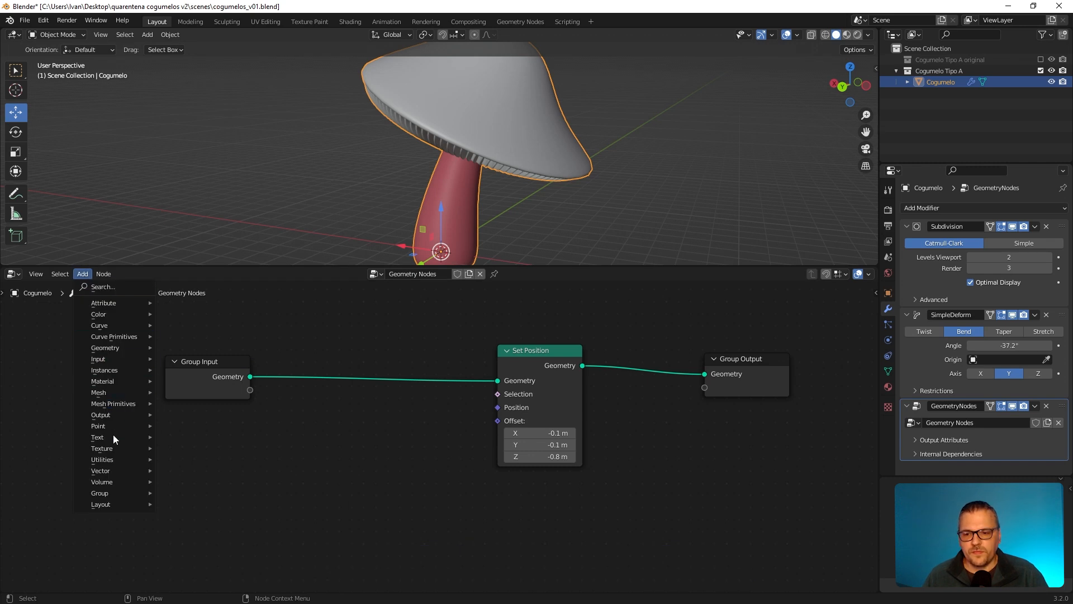
mouse_move(115, 449)
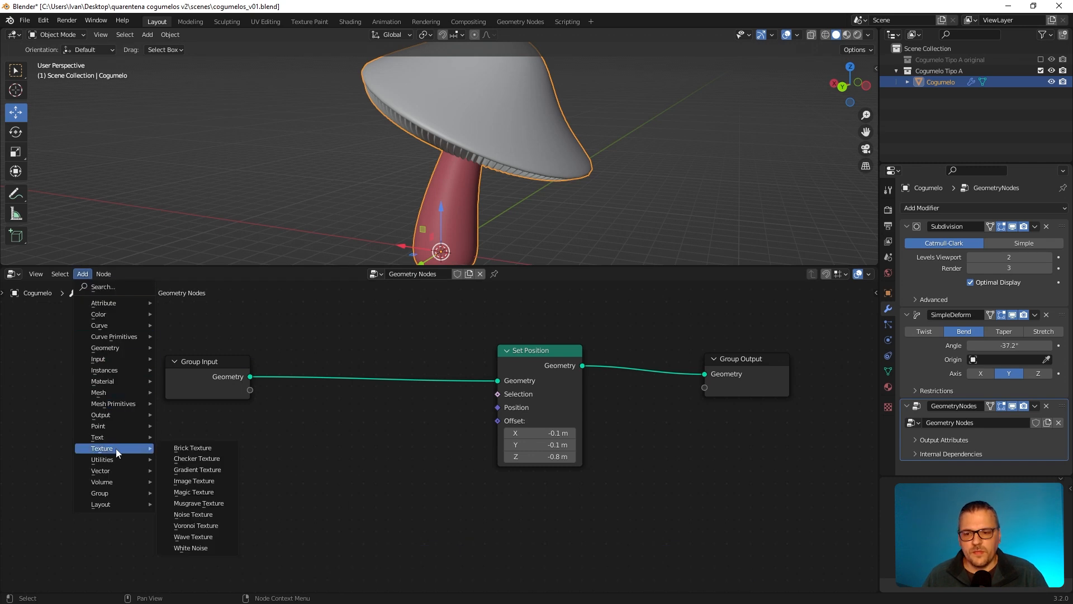
left_click(200, 516)
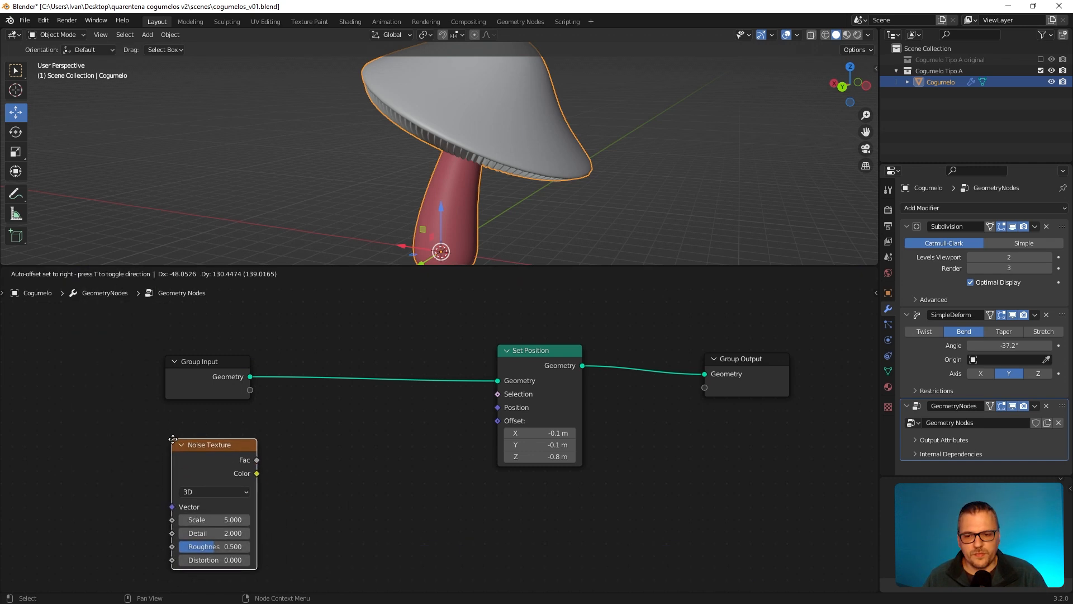
left_click(191, 439)
left_click_drag(282, 474, 499, 420)
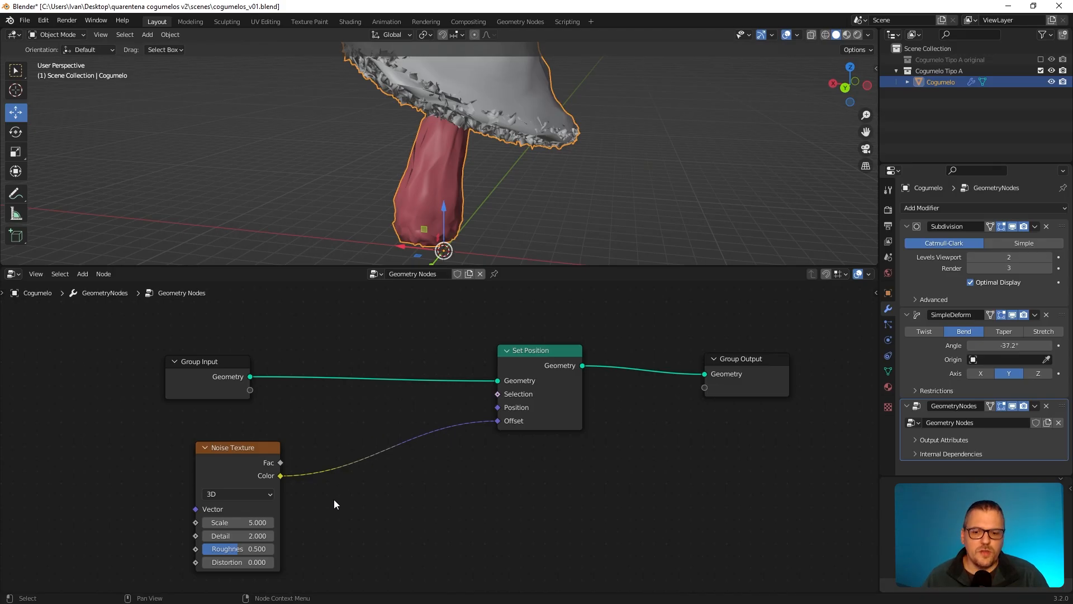
Step: Set the Noise Texture scale to 0.320 to soften the deformation of the mushroom
scroll(342, 498, "down", 1)
left_click_drag(282, 486, 190, 485)
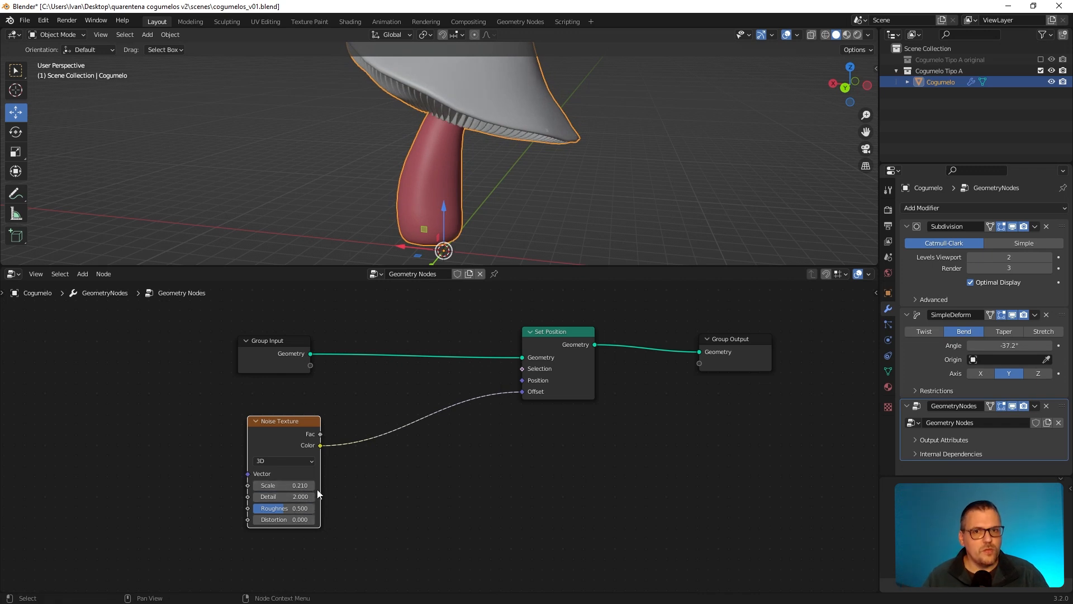
mouse_move(284, 485)
left_mouse_down("shift")
mouse_move(266, 485)
mouse_move(283, 486)
left_mouse_up("shift")
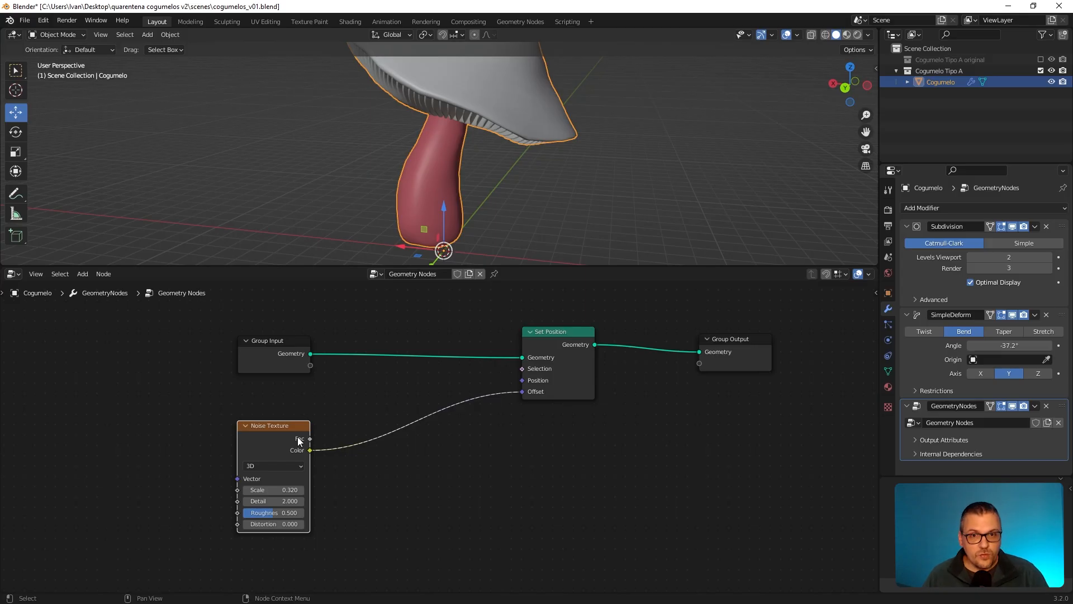
mouse_move(299, 441)
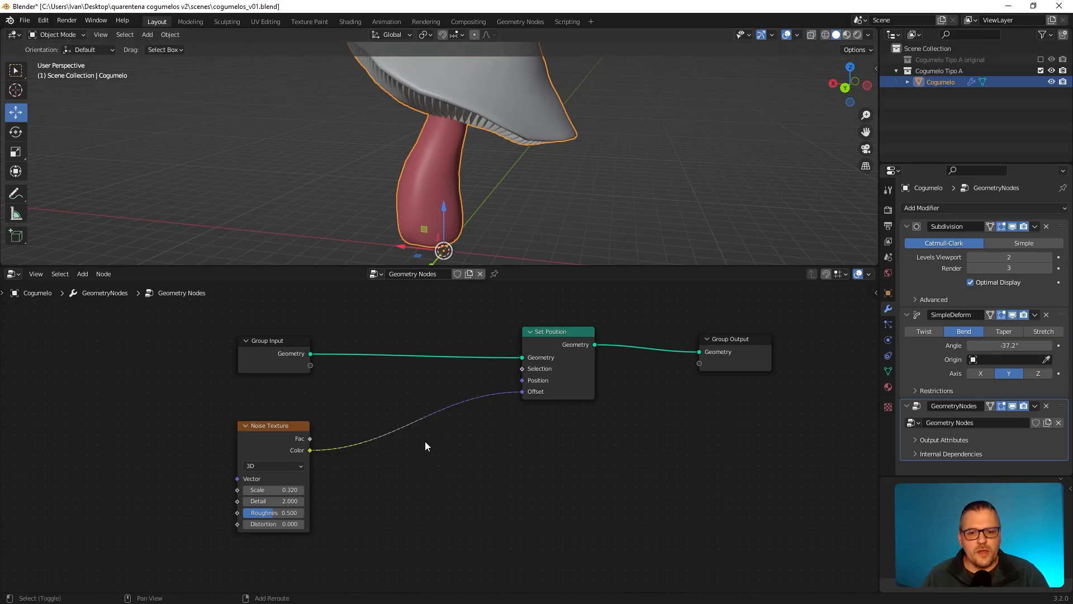
Step: Insert a Vector Math node set to Multiply between Noise Texture and Set Position, with all three vector values at 1.600
key("shift+a")
mouse_move(425, 445)
mouse_move(425, 556)
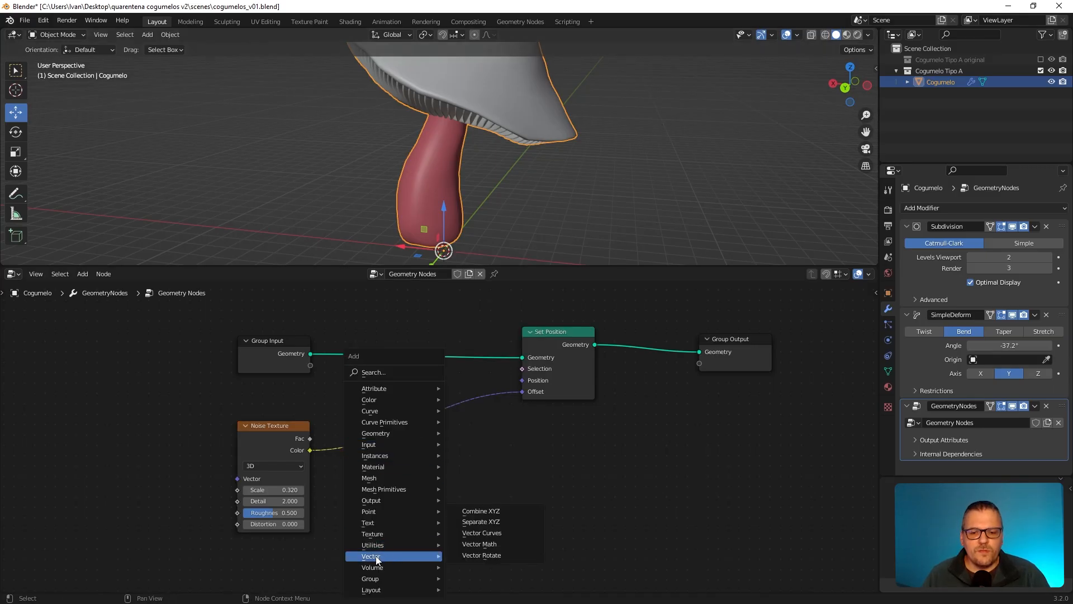
left_click(479, 543)
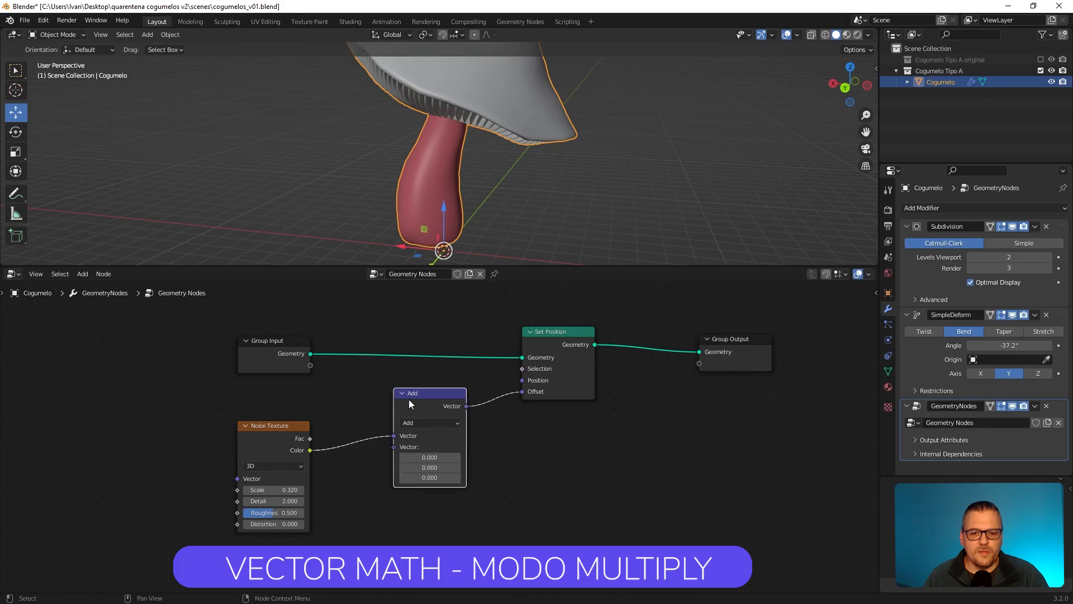
left_click(429, 414)
left_click(418, 432)
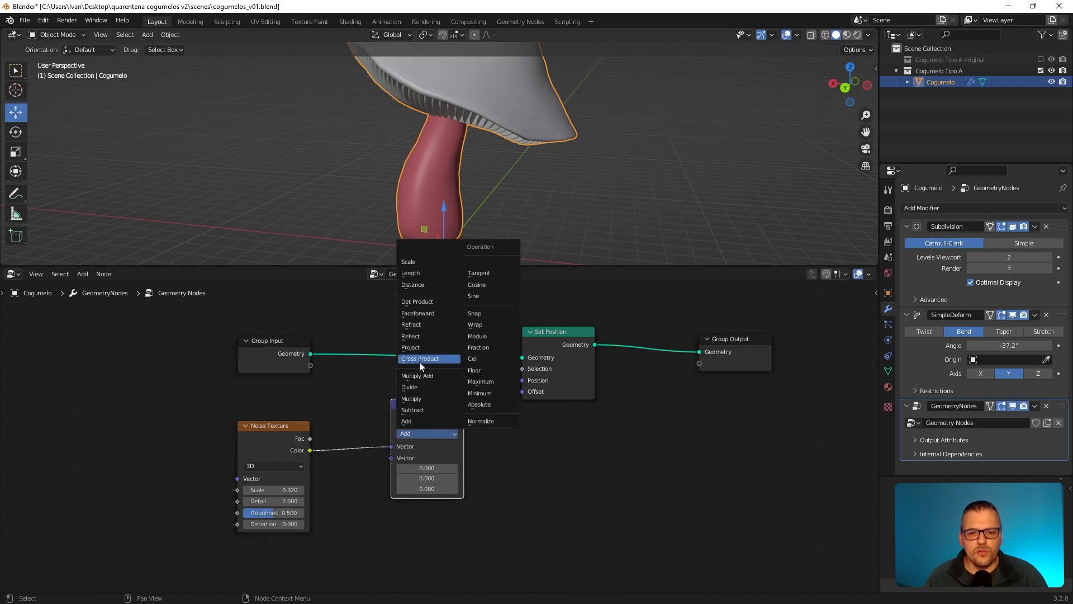
left_click(430, 398)
left_click_drag(427, 467, 522, 488)
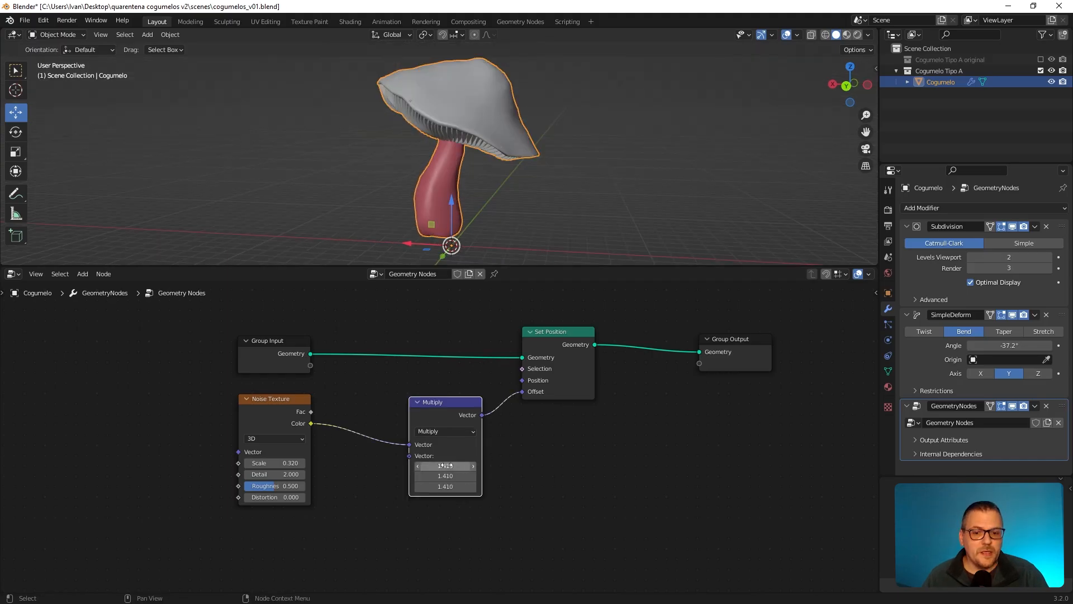
left_click_drag(449, 467, 459, 486, "shift")
Step: Make room beside Noise Texture and insert a Vector Math node set to Subtract between it and Multiply
left_click_drag(275, 403, 262, 407)
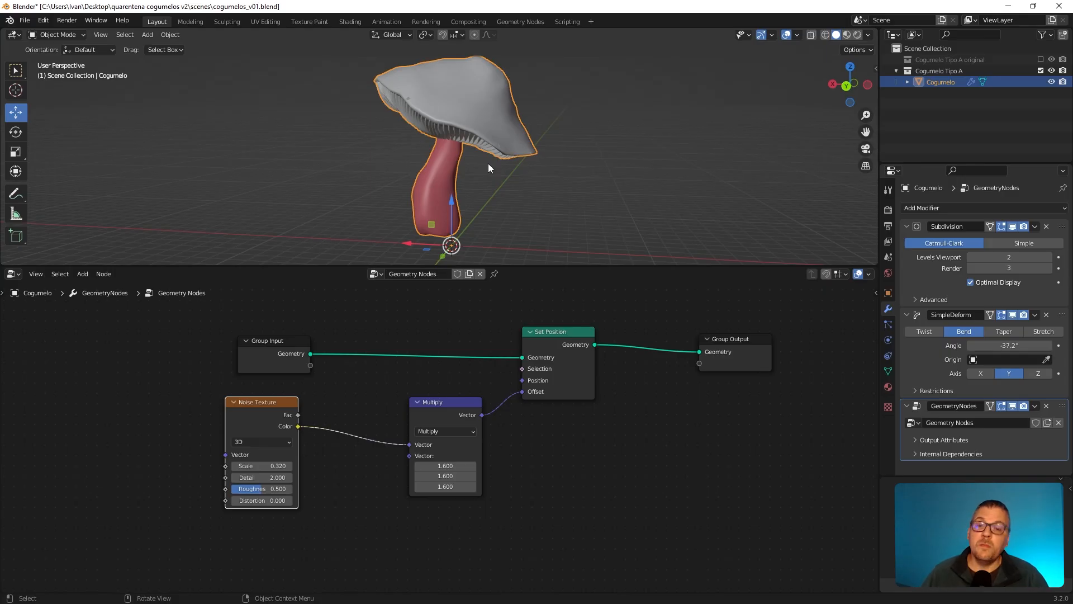
left_click_drag(250, 403, 241, 400)
key("shift+a")
mouse_move(340, 403)
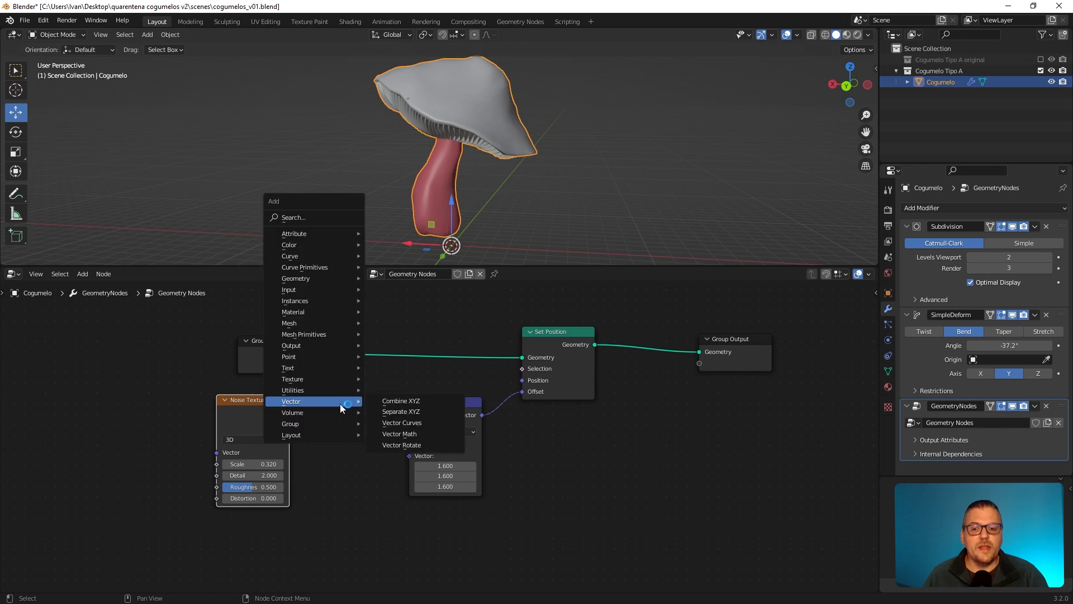
left_click(407, 435)
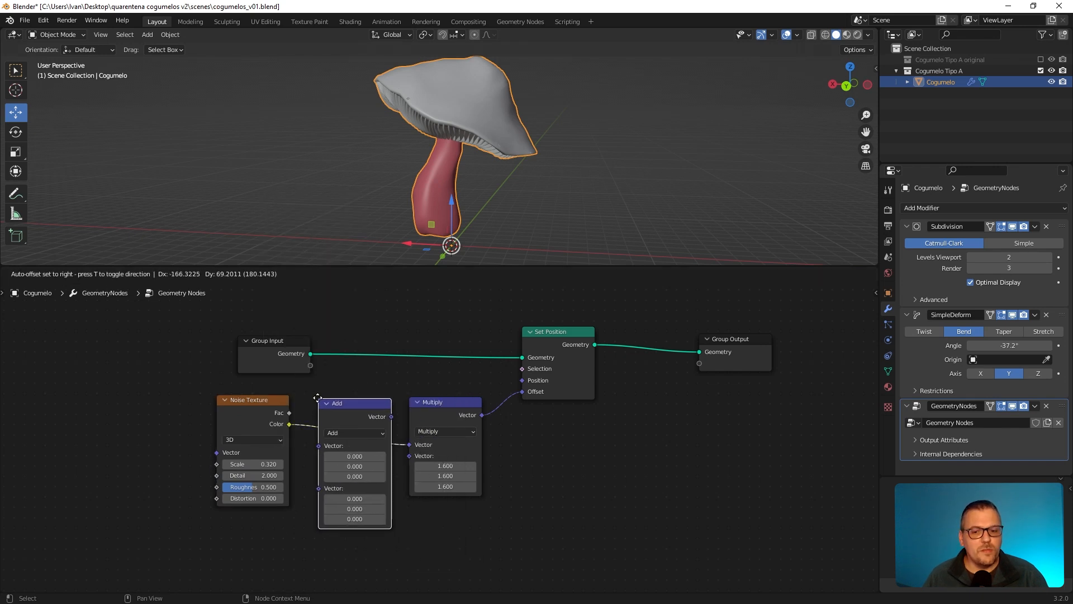
left_click(331, 395)
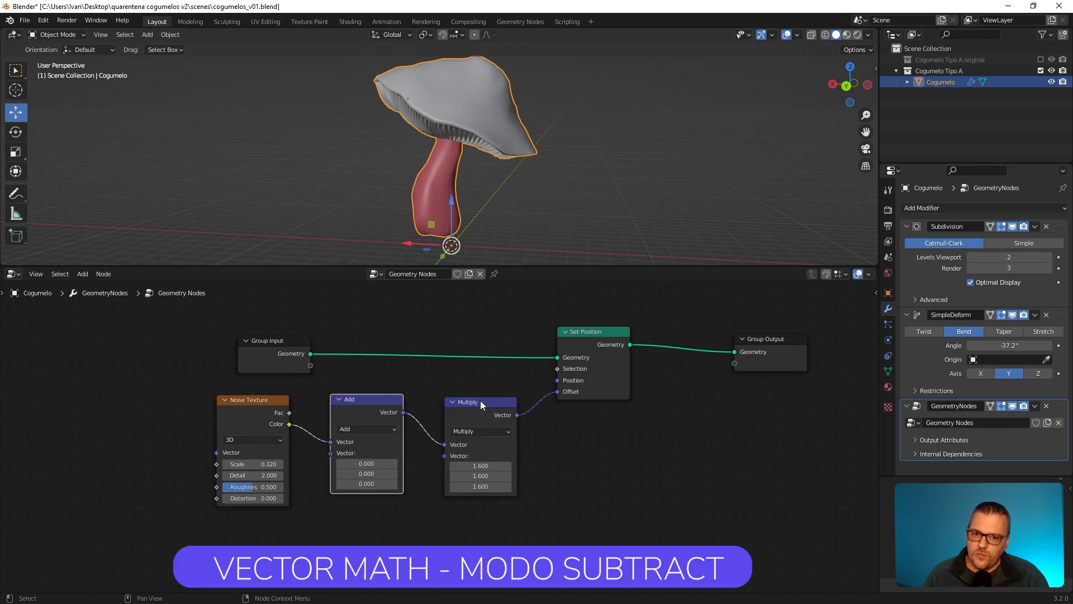
left_click(364, 428)
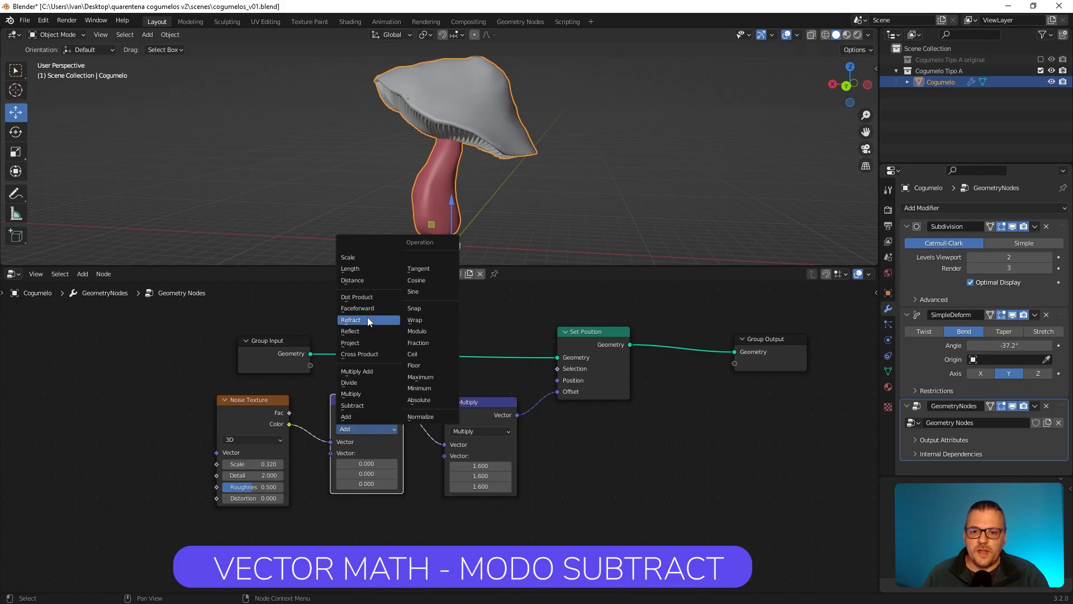
left_click(361, 409)
Step: Set all three vector values of the Subtract node to 0.500 and tidy the spacing of the noise and math nodes
left_click(367, 463)
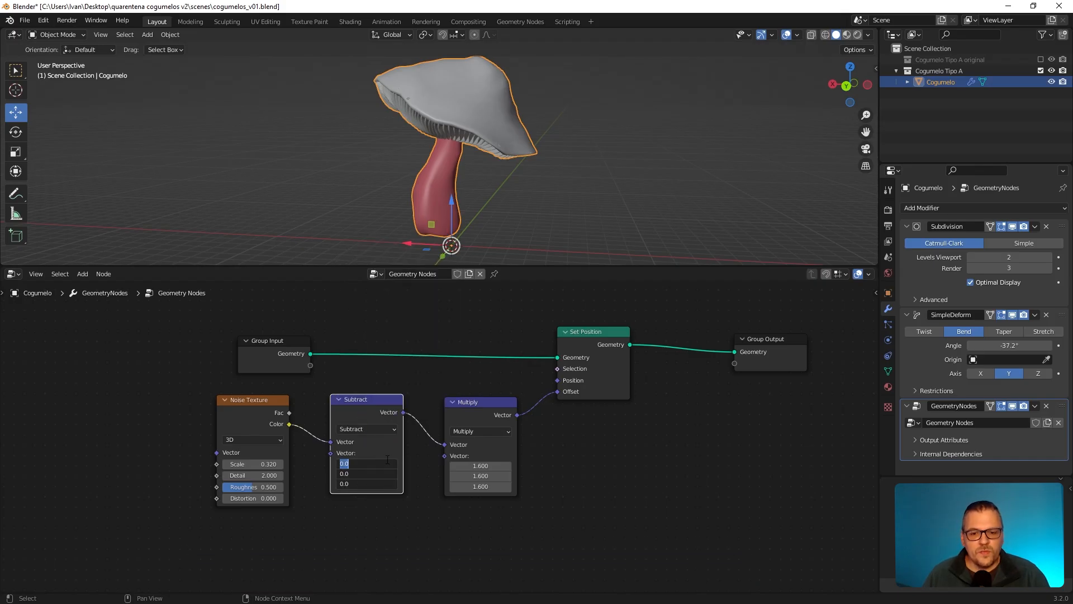
type("0.5")
key("Return")
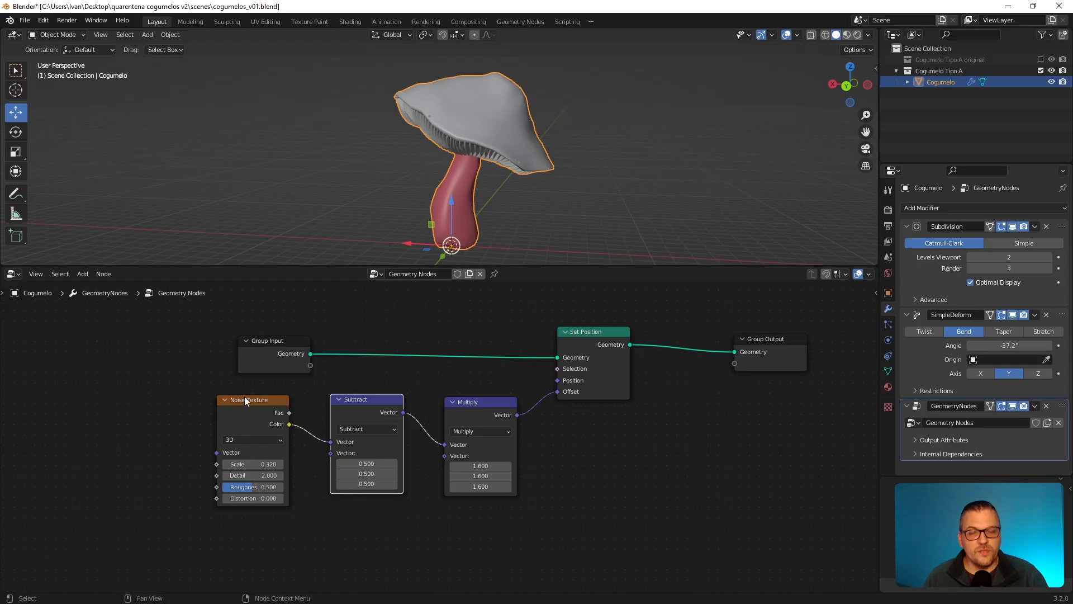
left_click_drag(256, 402, 250, 400)
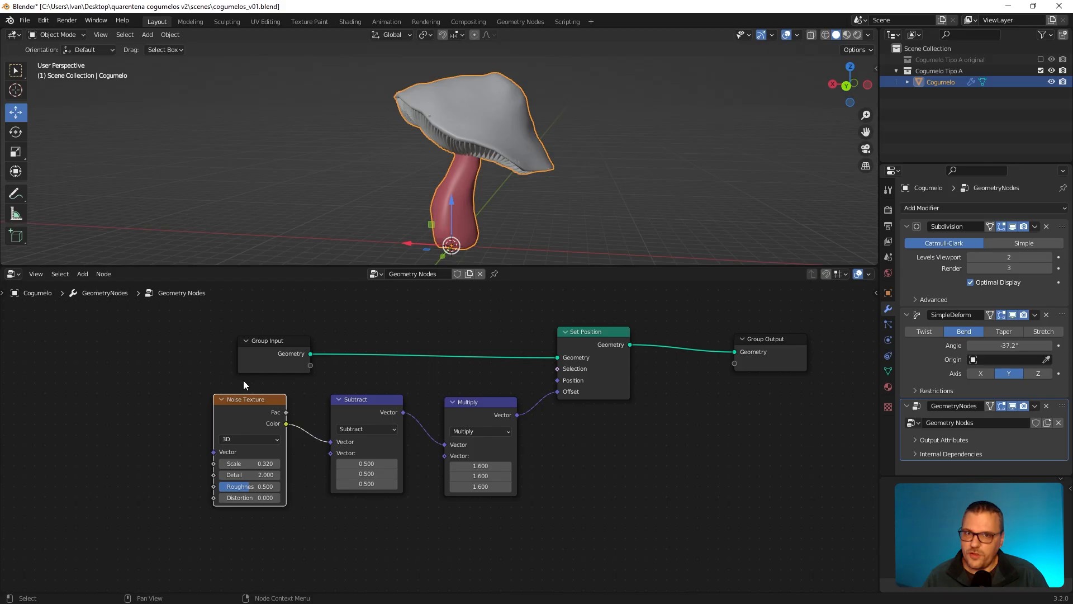
left_click_drag(370, 412, 366, 416)
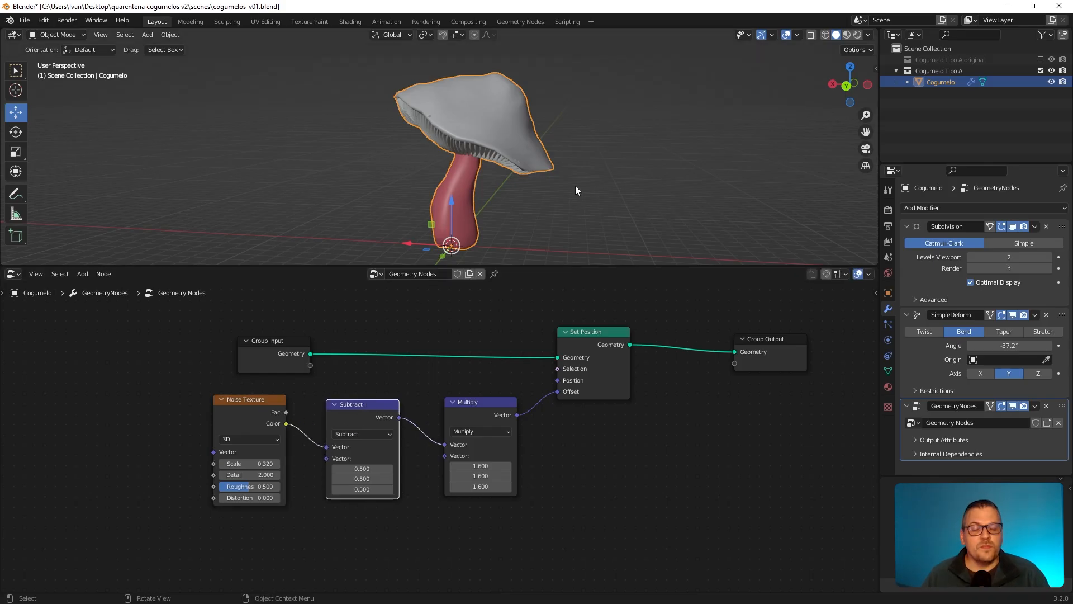
middle_click_drag(553, 176, 525, 192)
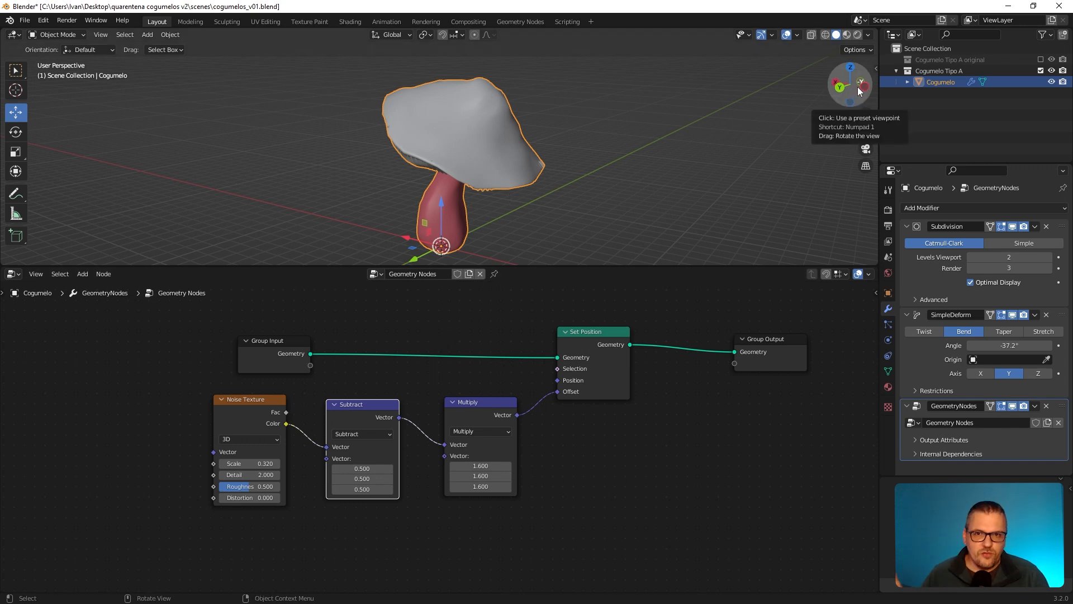
left_click_drag(471, 404, 463, 402)
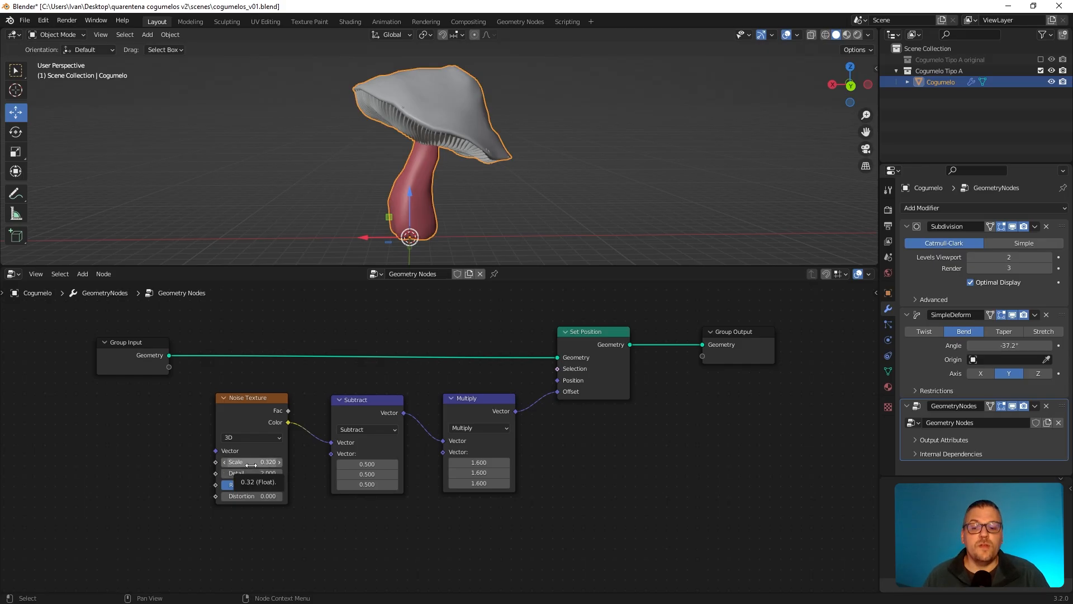
Step: Set the Noise Texture scale to 0.240 and detail to 1.090, and all three Multiply values to 0.830
left_click_drag(253, 461, 279, 472, "shift")
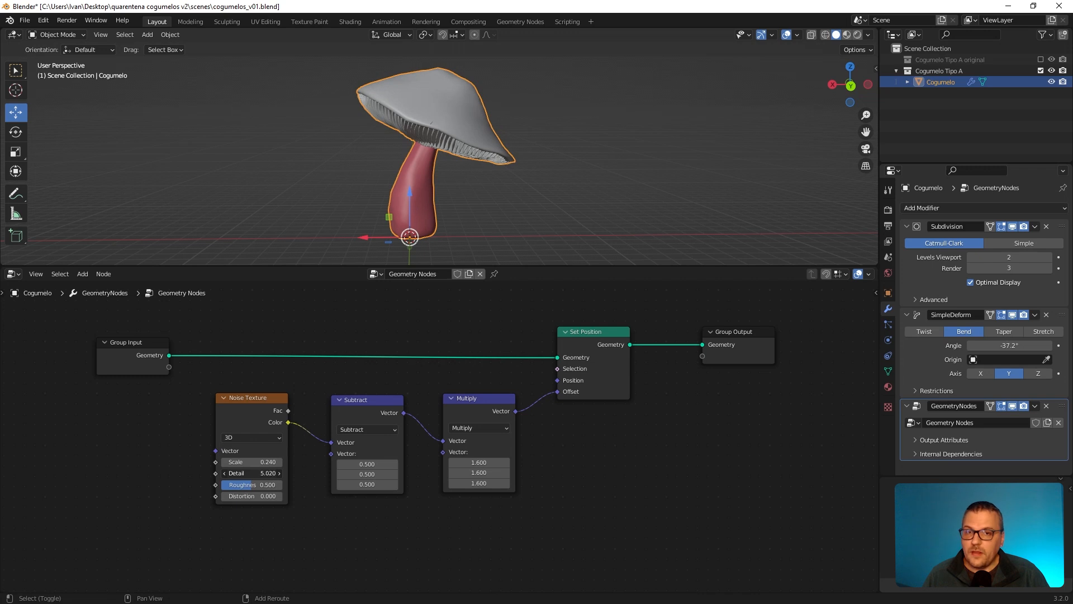
mouse_move(252, 472)
left_mouse_down()
mouse_move(241, 473)
mouse_move(254, 473)
left_mouse_up()
left_click_drag(251, 474, 511, 473)
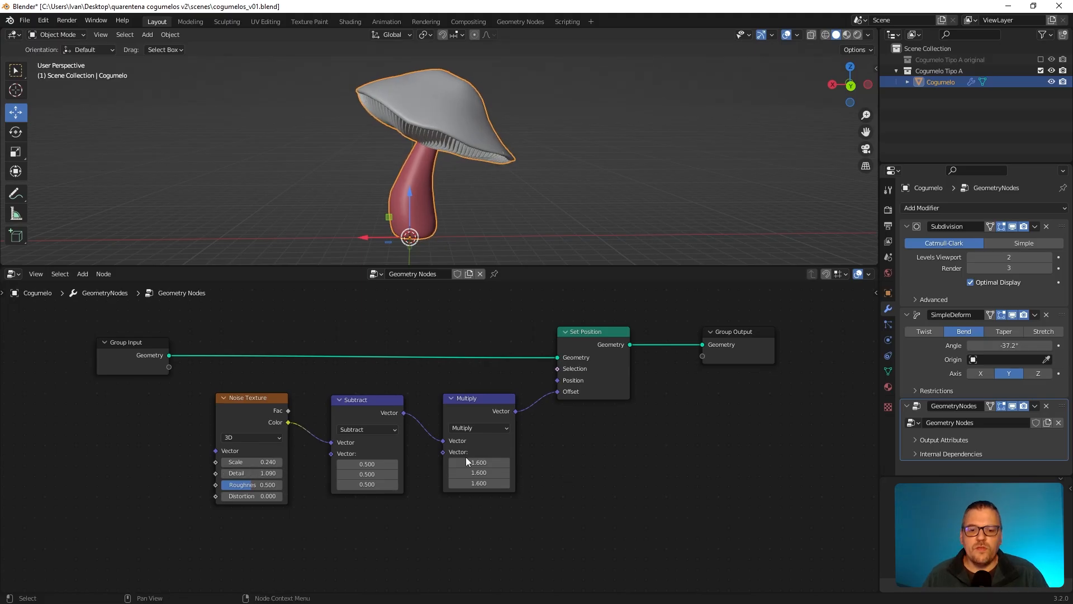
left_click_drag(479, 462, 553, 483)
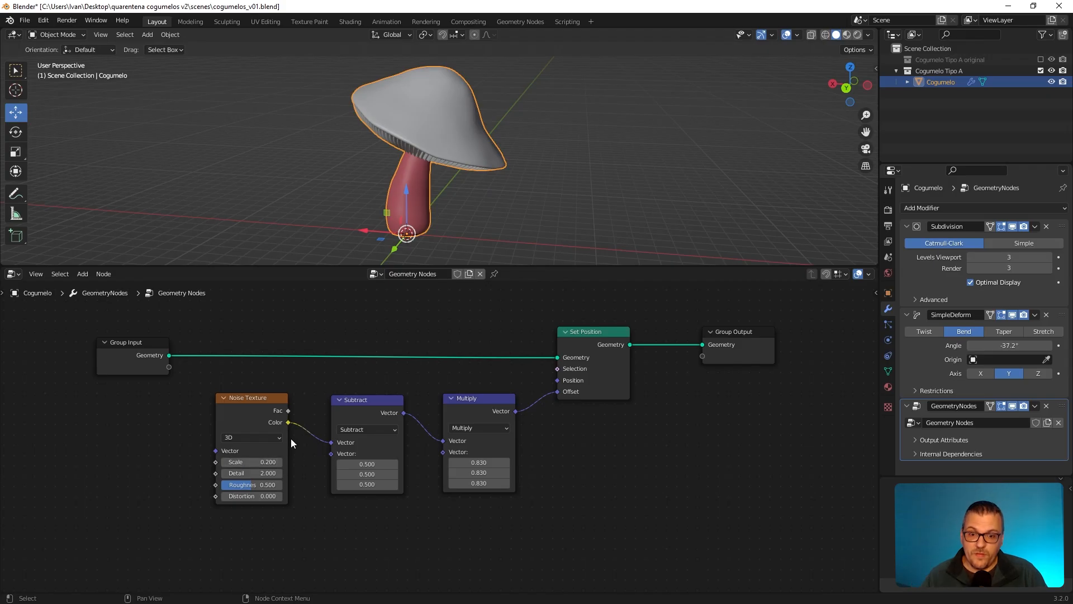
Step: Roughen the mushroom's surface by setting the Noise Texture scale to 1.370 and detail to 4.460
left_click_drag(249, 457, 362, 457)
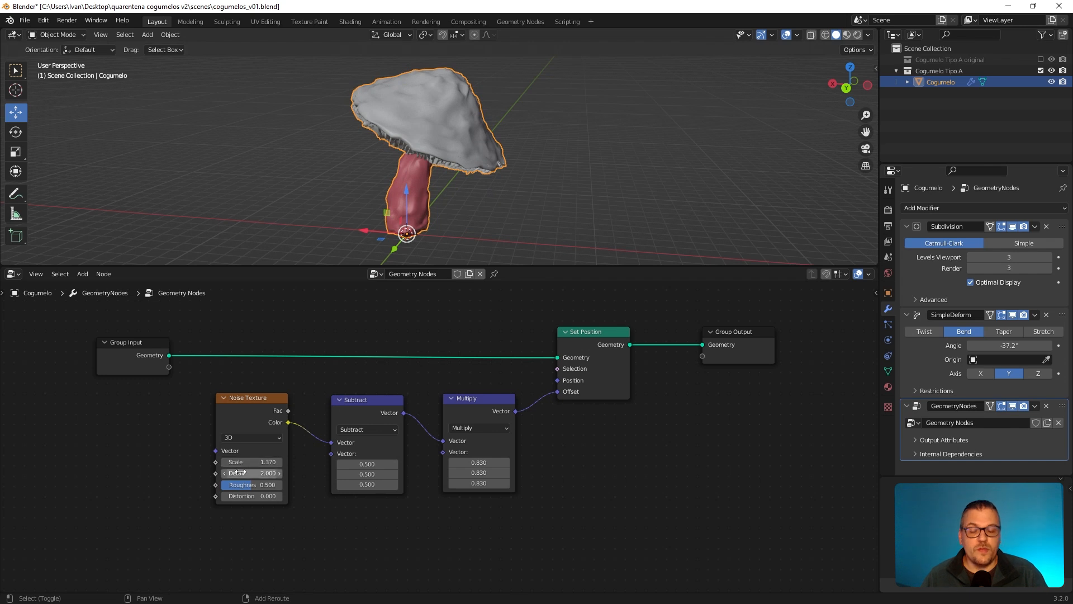
left_click_drag(241, 472, 272, 473)
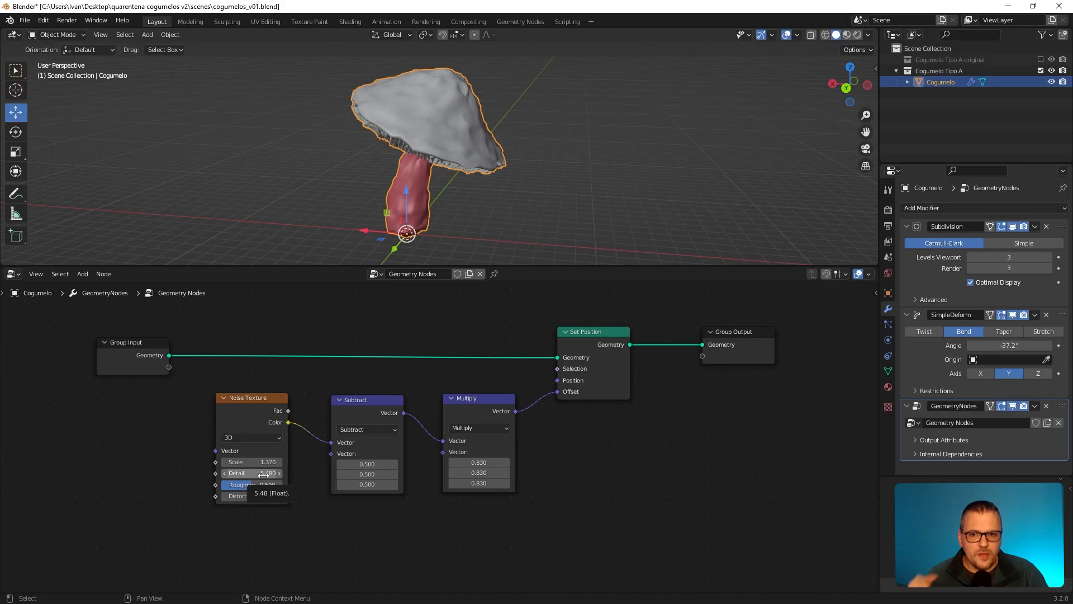
middle_click_drag(568, 182, 490, 155)
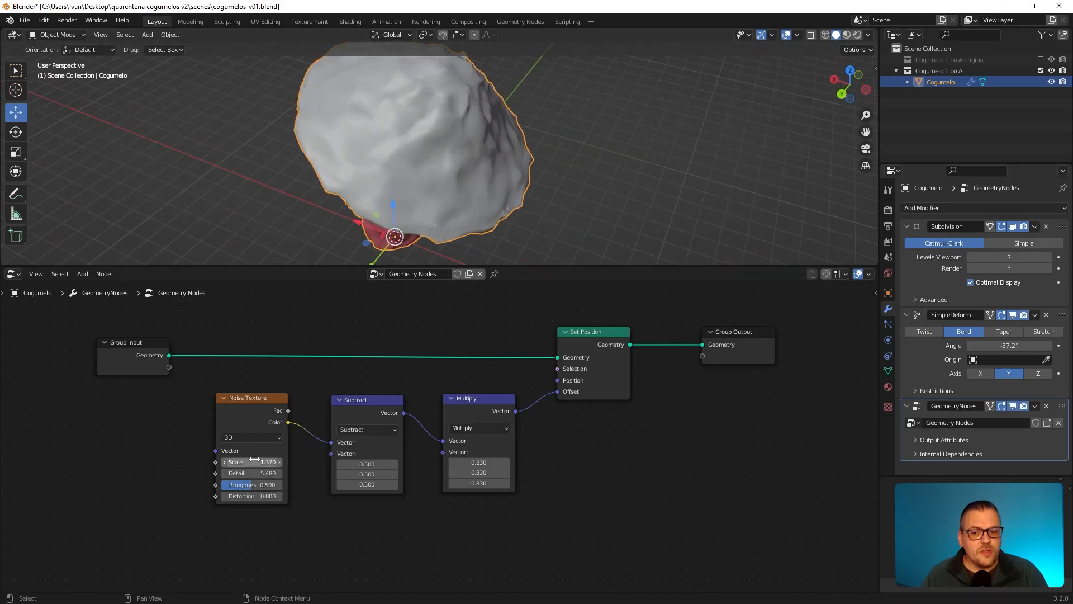
left_click_drag(255, 473, 263, 472, "shift")
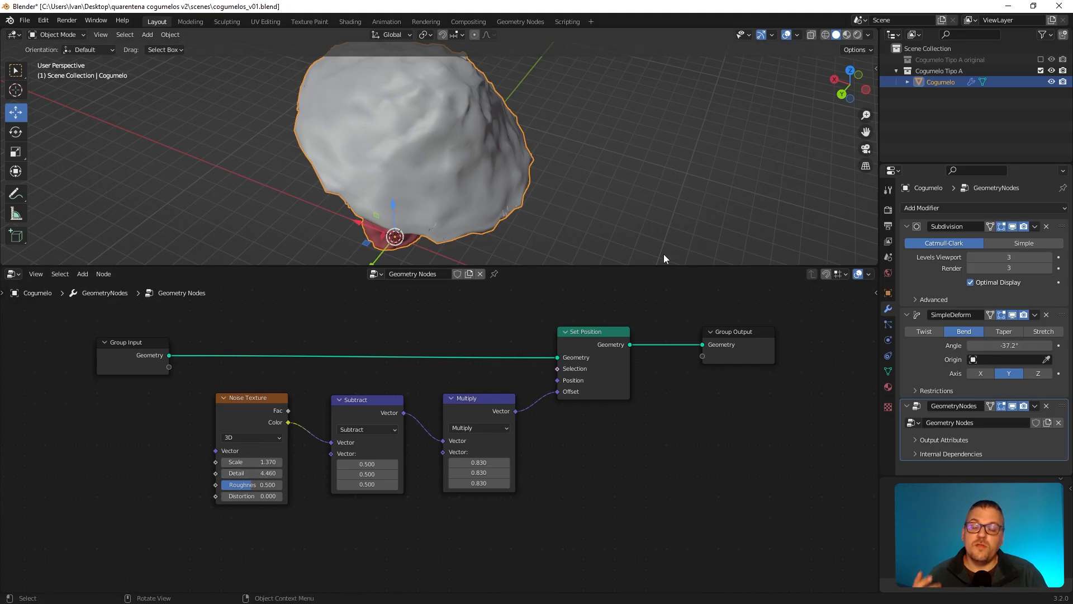
Step: Set both the viewport and render levels of the Subdivision modifier to 4
left_click(1049, 257)
middle_click_drag(653, 179, 484, 187)
middle_click_drag(483, 187, 581, 185)
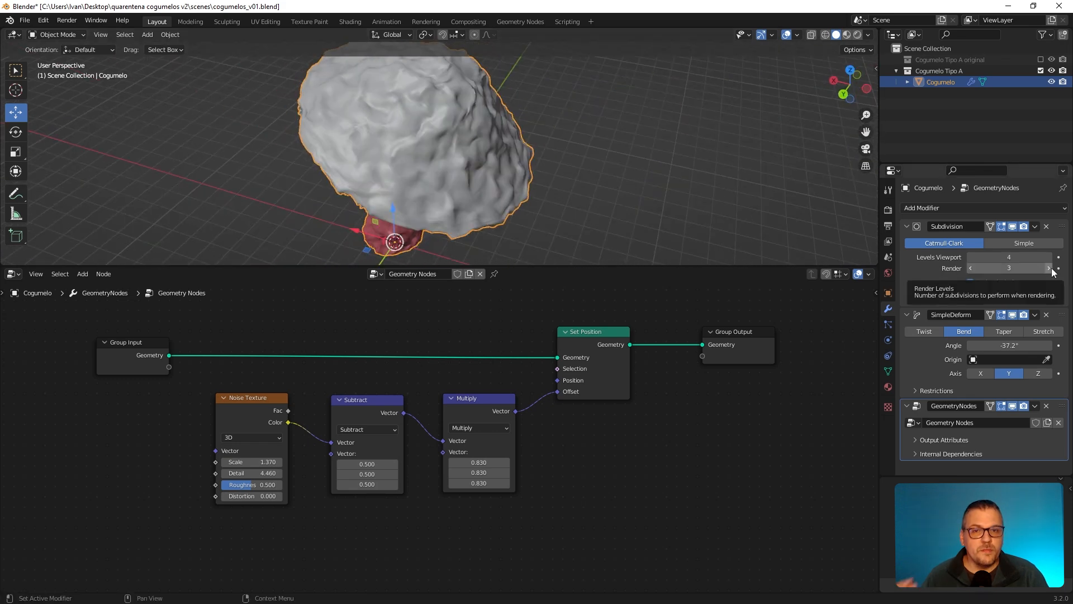
left_click(1050, 269)
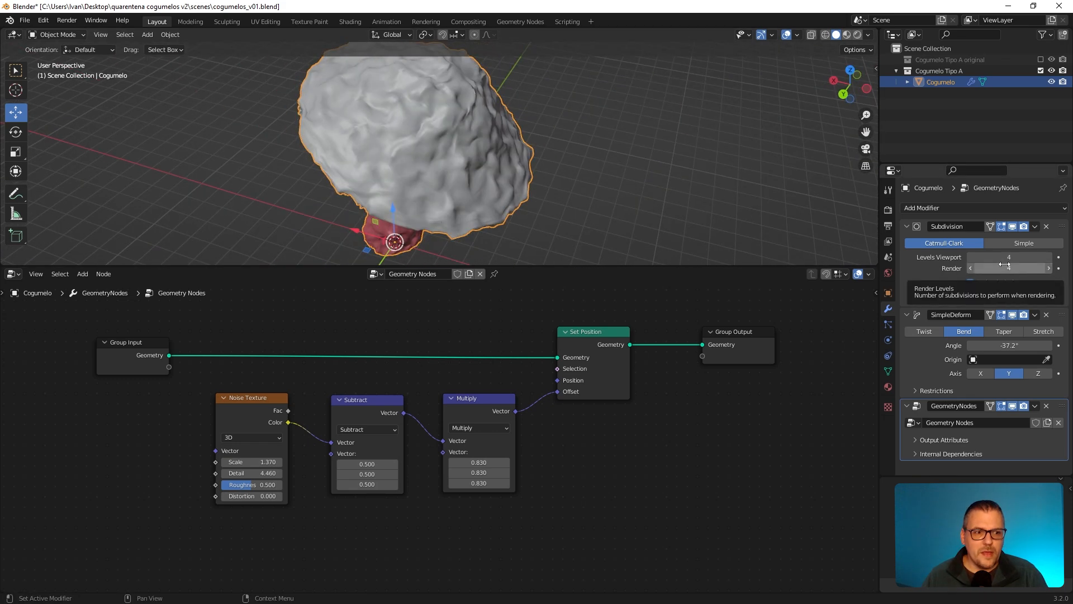
middle_click_drag(556, 170, 594, 162)
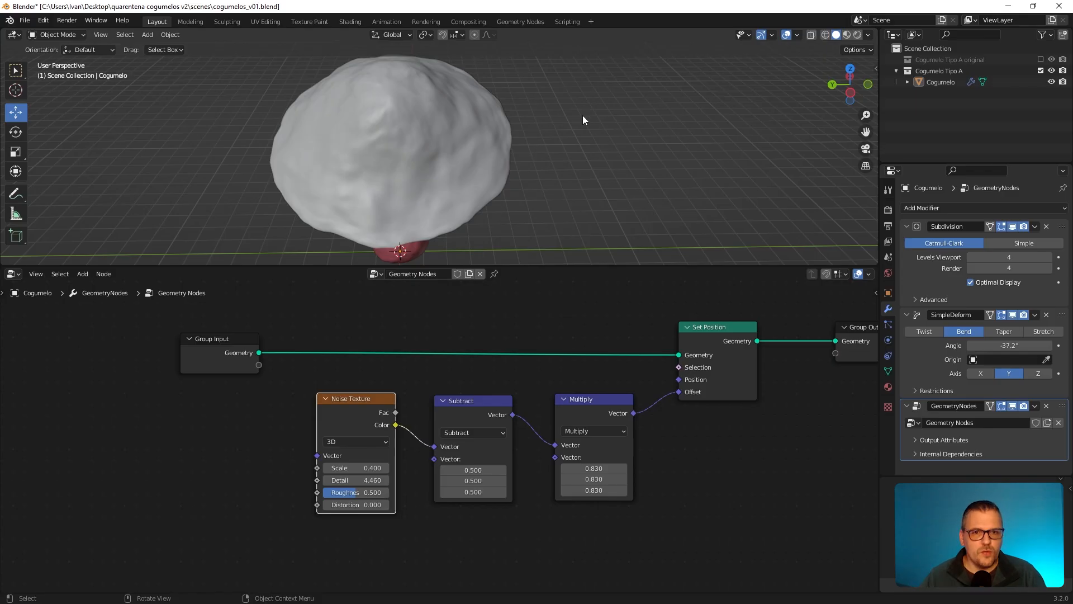
Step: Show the scene statistics overlay and set the Subdivision modifier's viewport level to 3
left_click(799, 32)
left_click(728, 126)
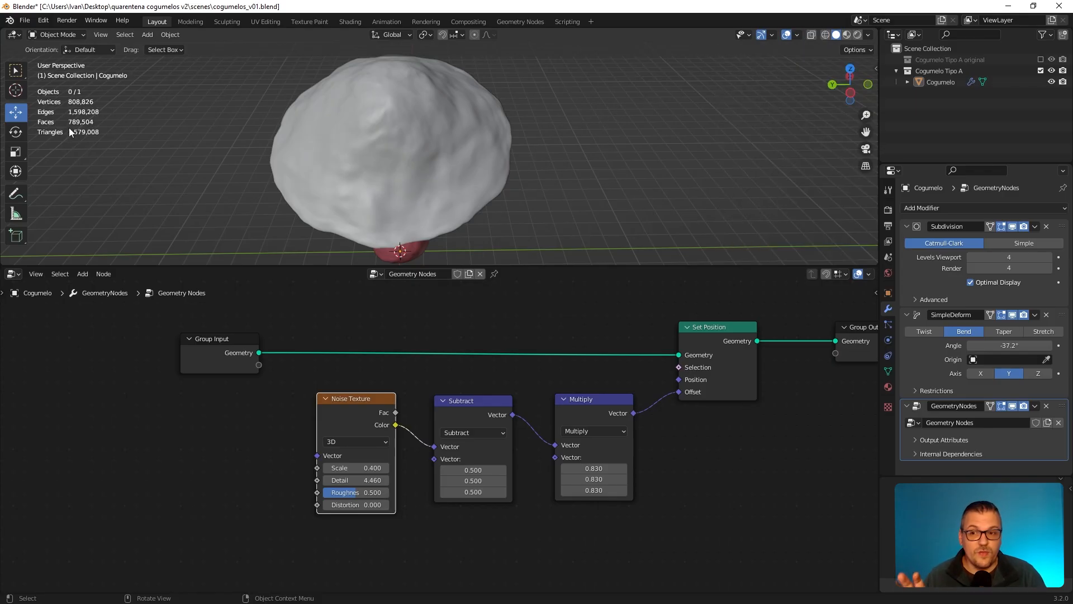
middle_click_drag(471, 147, 601, 127)
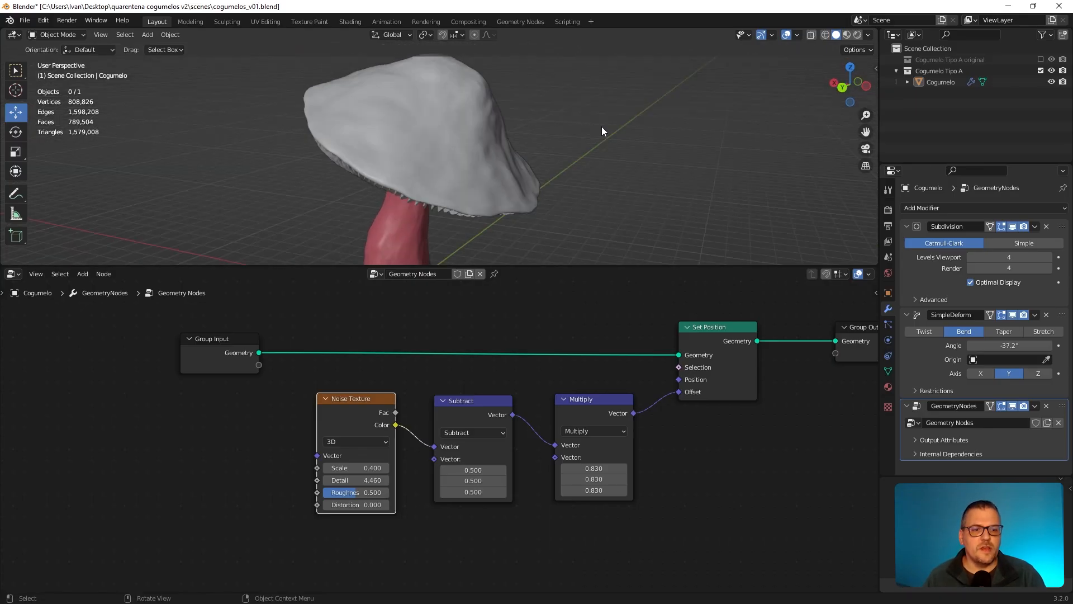
left_click(972, 257)
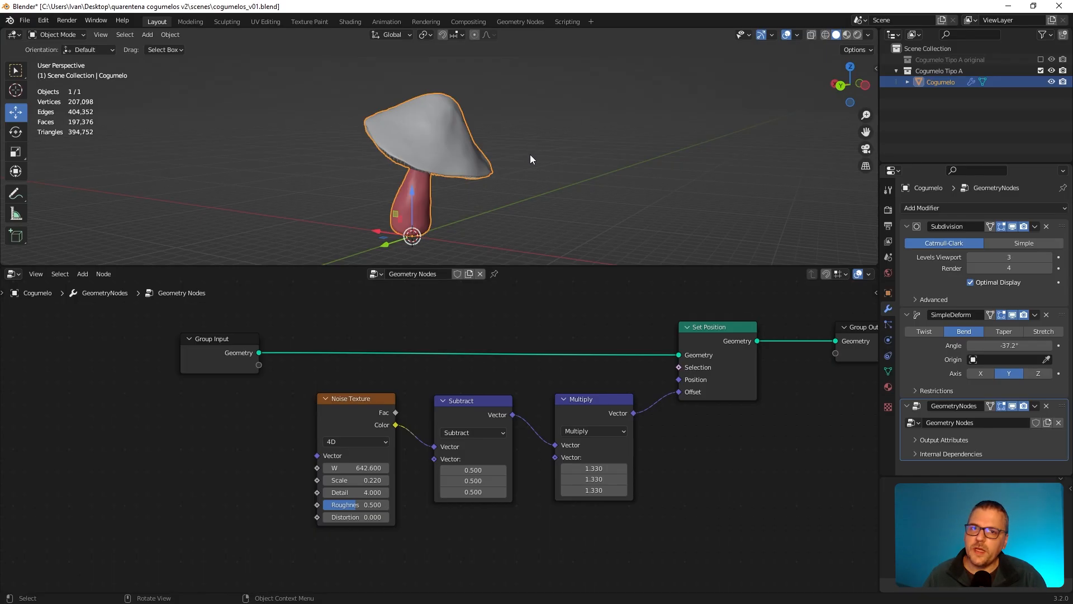
Step: Create a linked duplicate of the mushroom, moved about -8.05 m in X, -6.93 m in Y and 1.00 m in Z
middle_click_drag(576, 167, 483, 198)
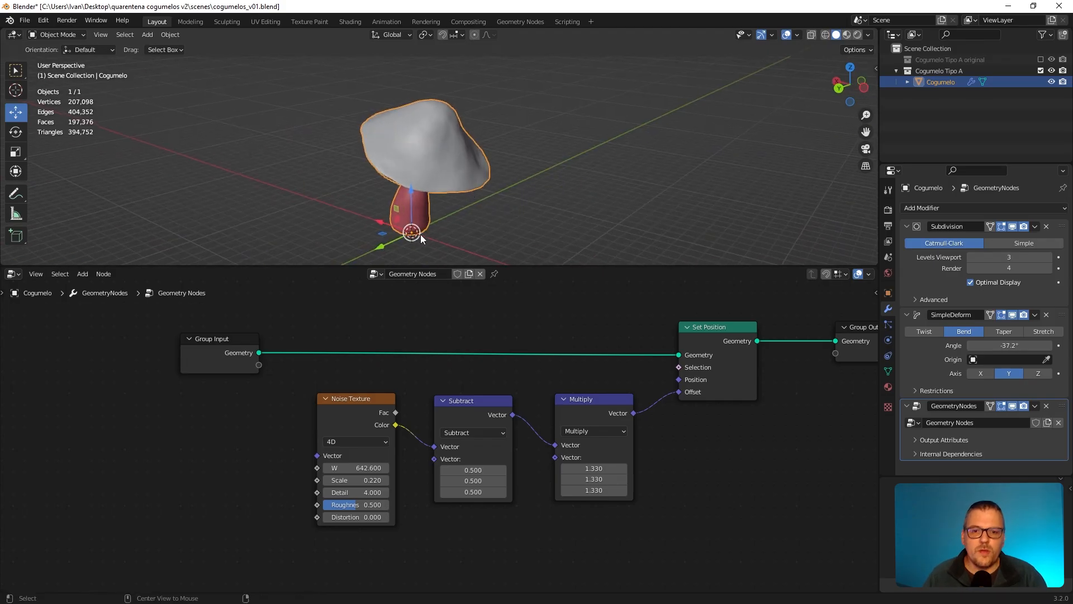
key("shift+d")
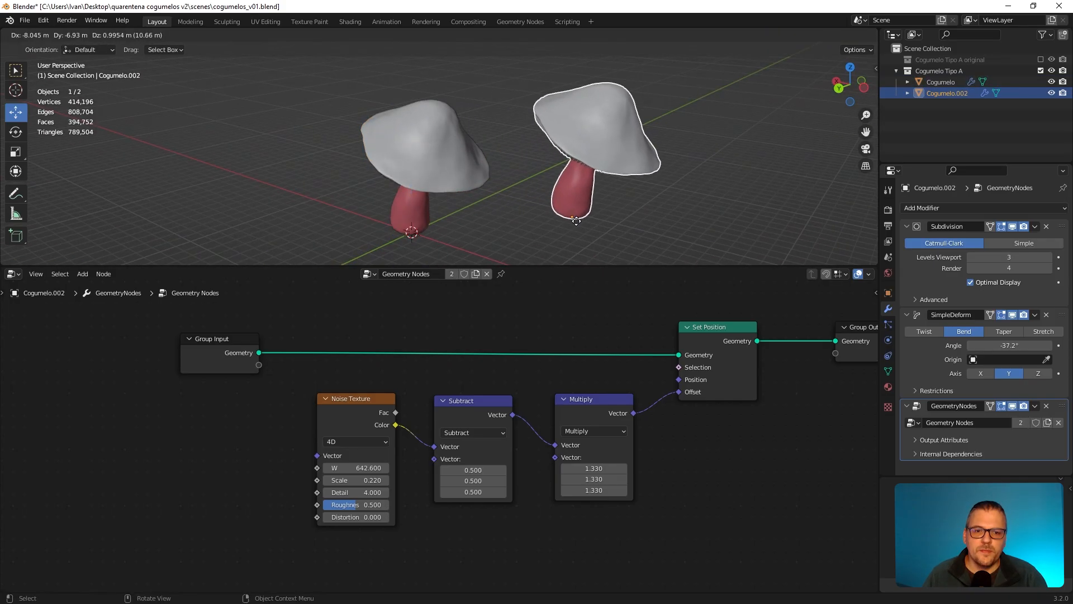
left_click(577, 221)
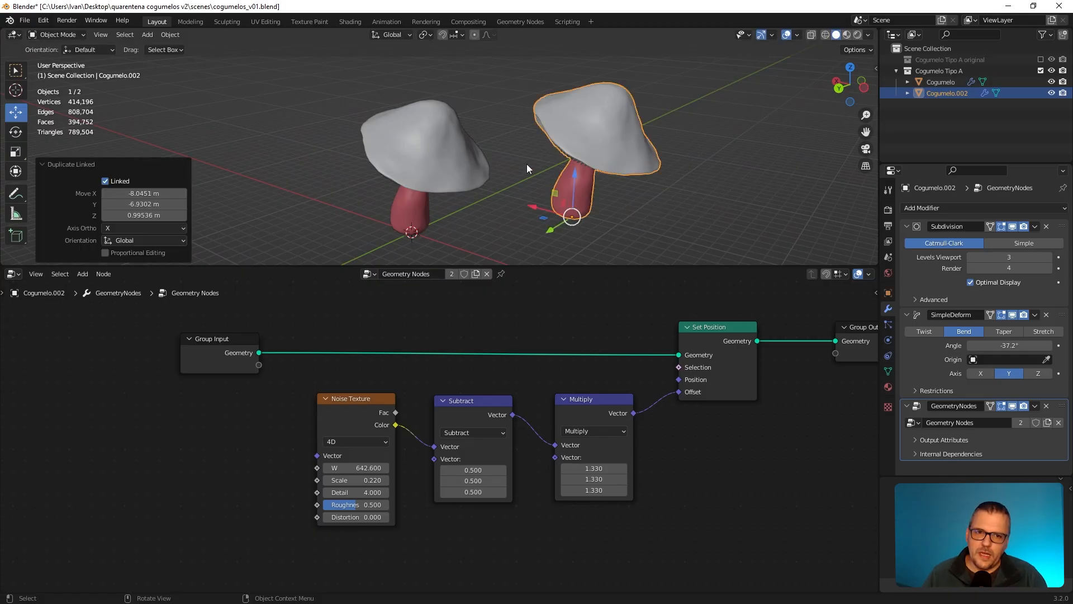
middle_click_drag(498, 193, 448, 183)
Step: Deselect the duplicated mushroom and select only the Noise Texture node in the node tree
left_click_drag(294, 370, 659, 539)
left_click(664, 119)
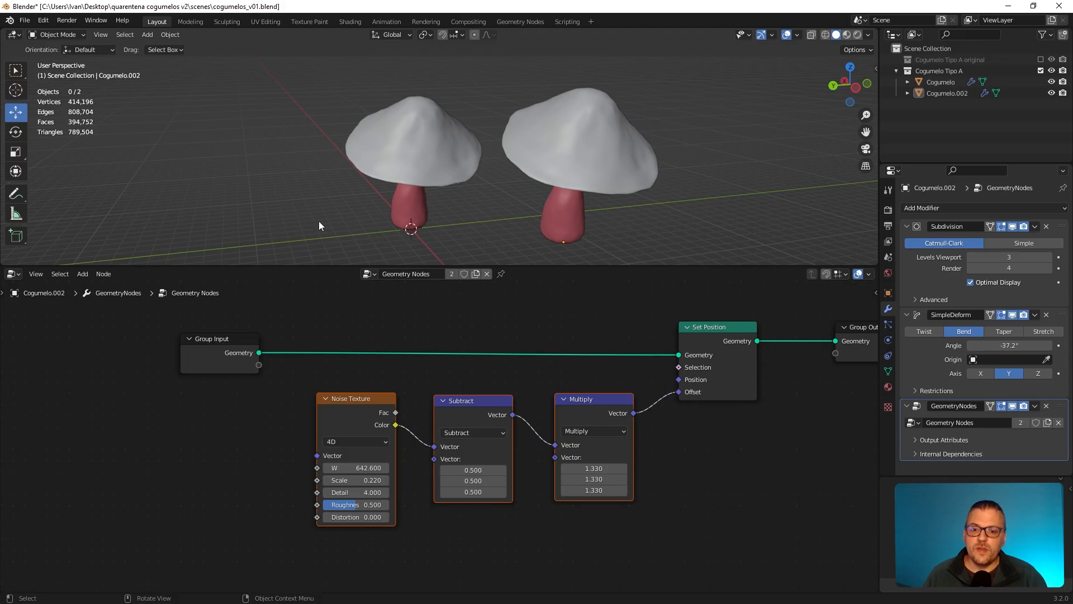
left_click_drag(297, 377, 408, 532)
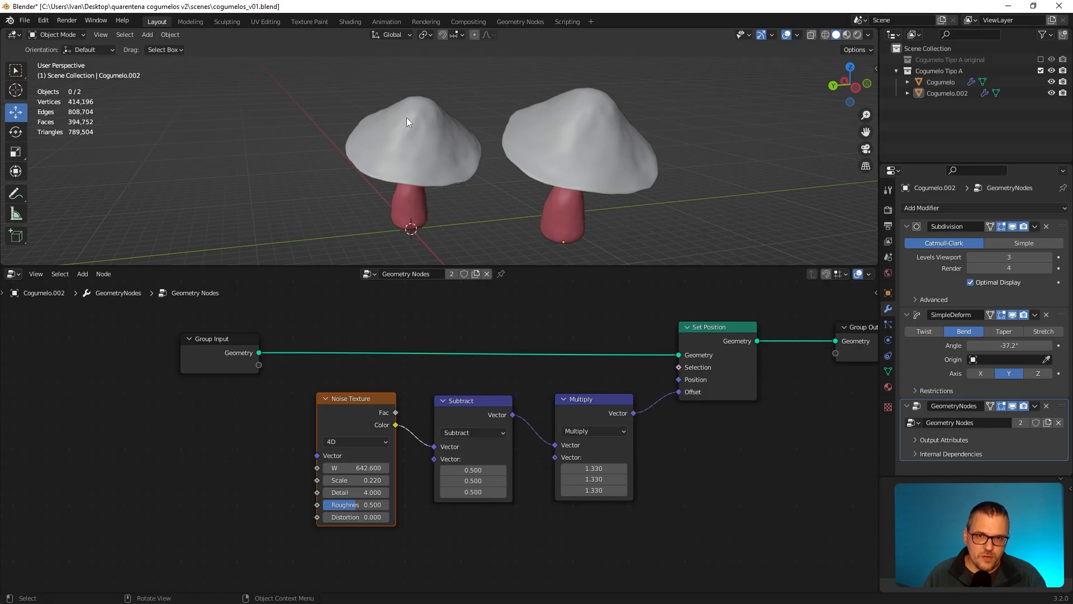
Step: Add a Plain Axes empty at the world origin
middle_click_drag(407, 117, 391, 81, "shift")
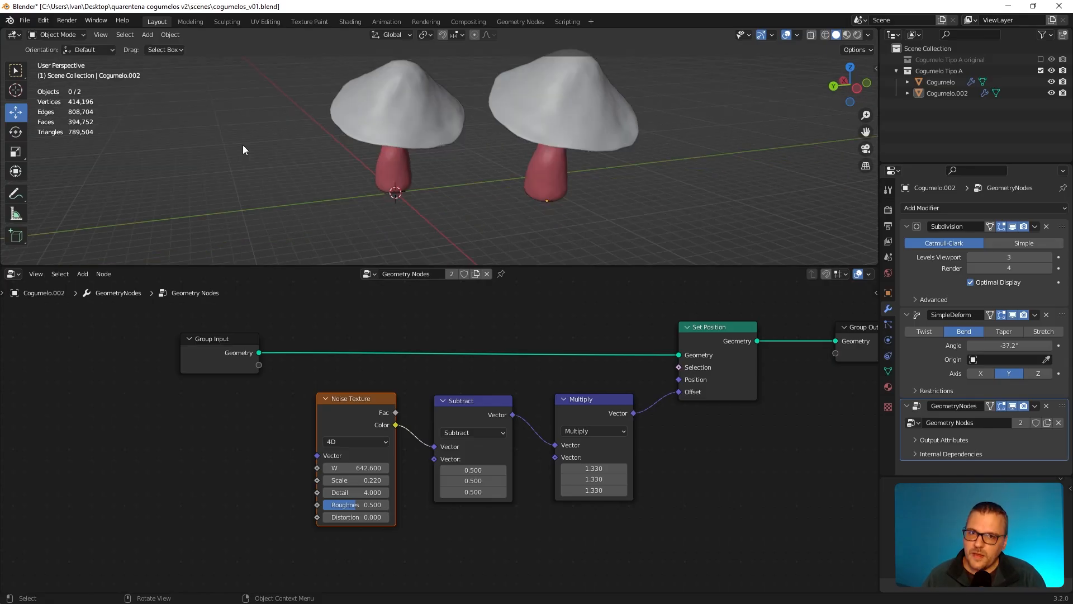
left_click(147, 35)
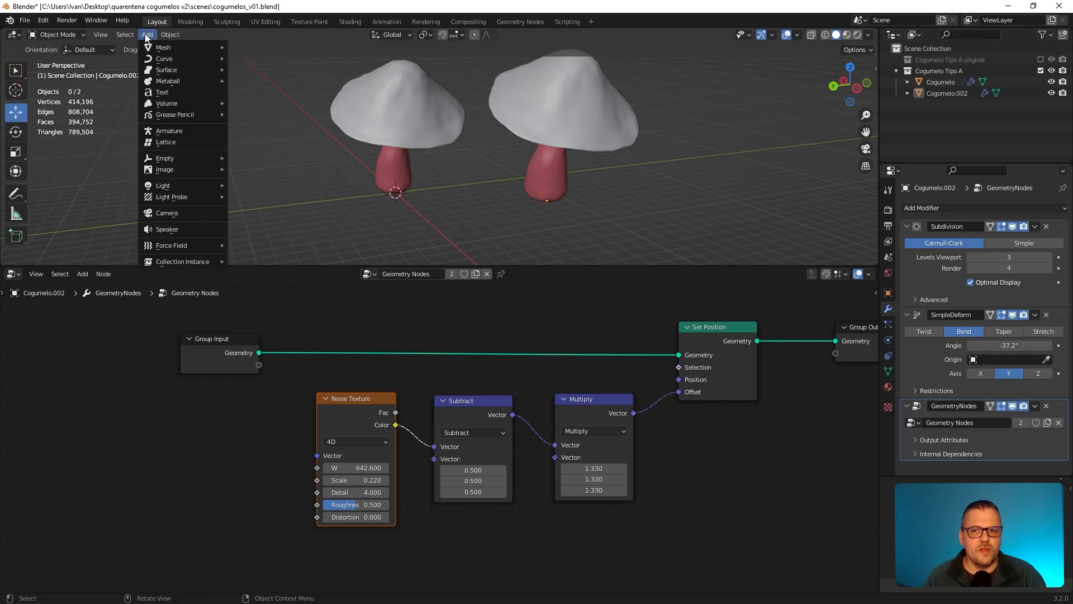
mouse_move(197, 162)
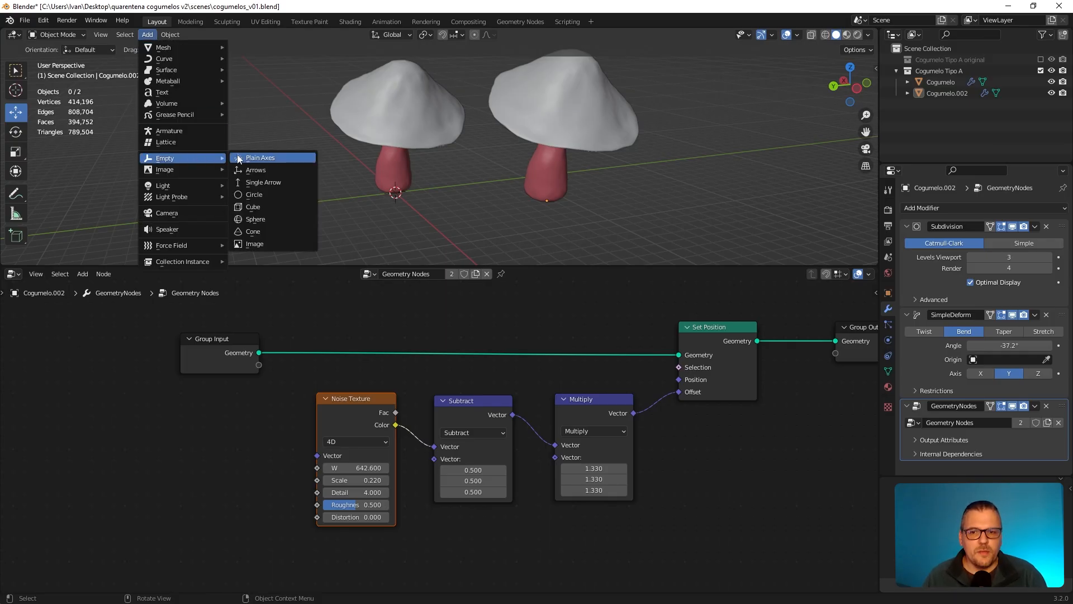
left_click(270, 159)
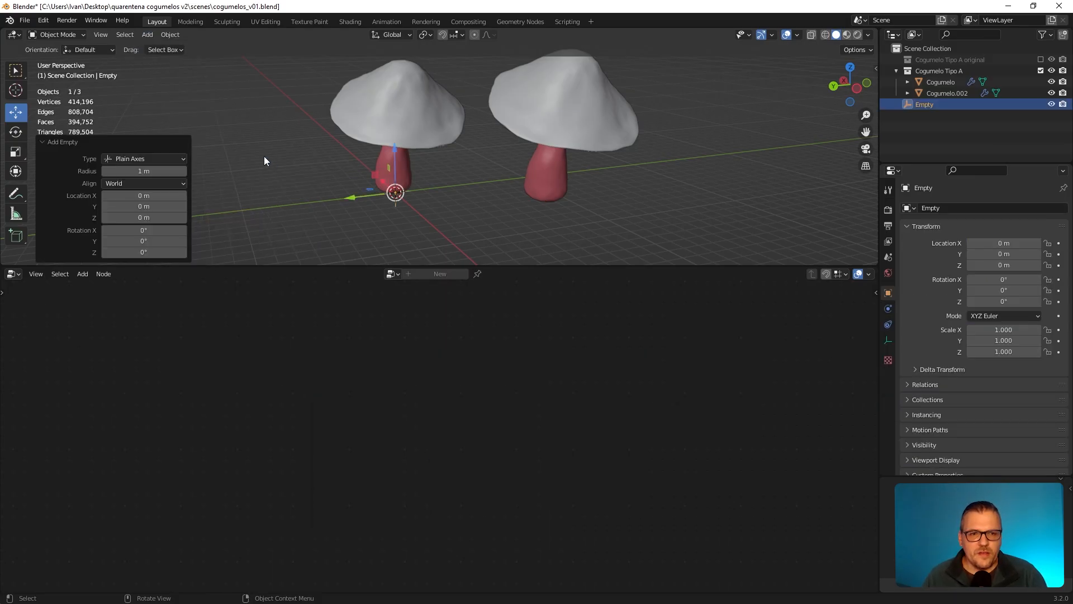
Step: Keep the new empty directly under Scene Collection and rename it "Centro do Mundo"
left_click_drag(934, 107, 927, 47)
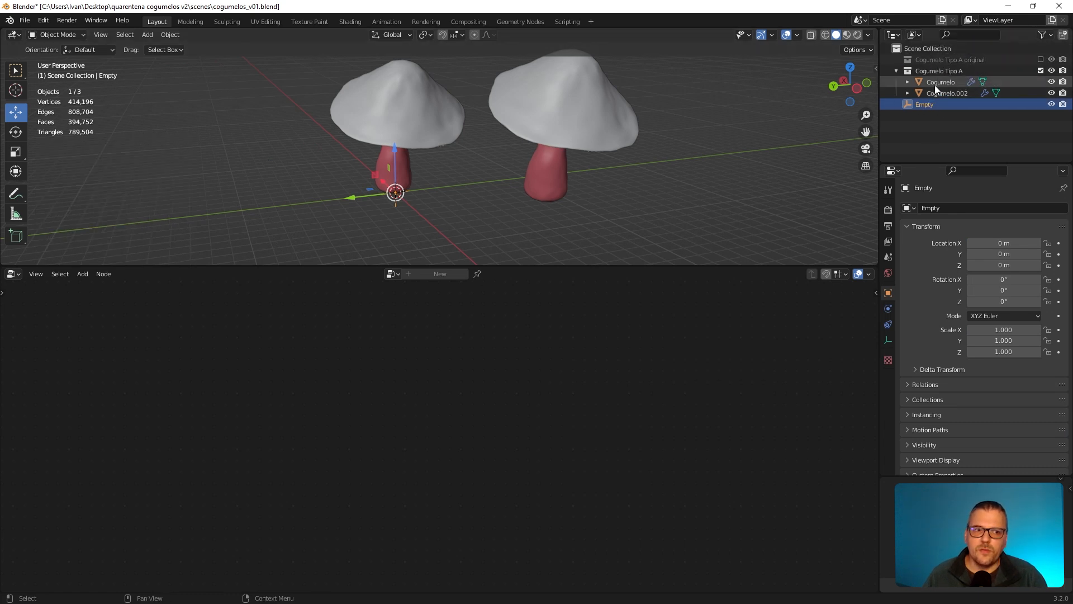
left_click_drag(930, 104, 922, 51)
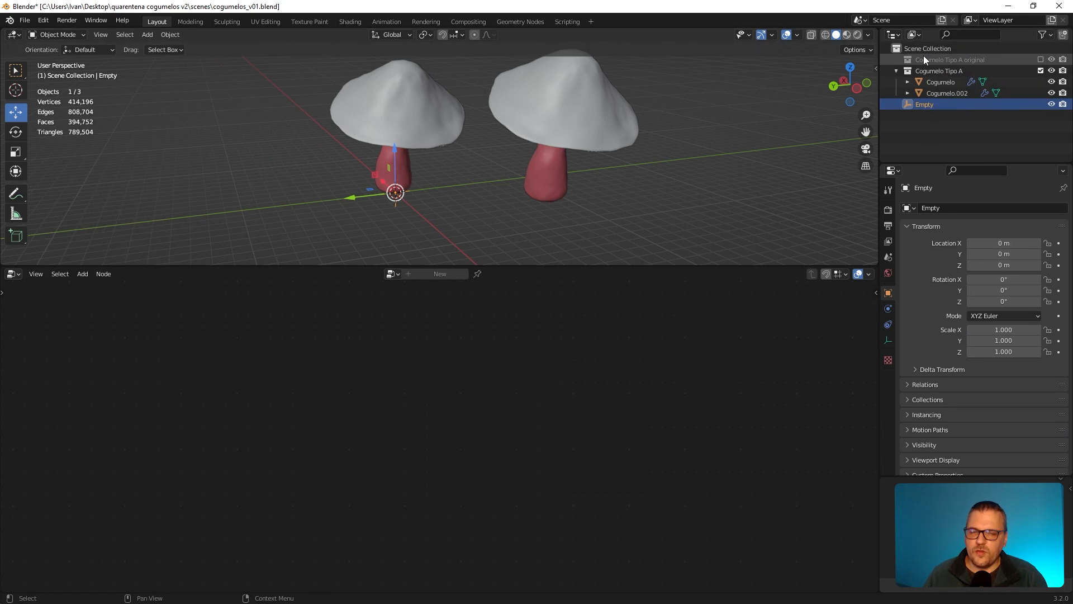
double_click(948, 105)
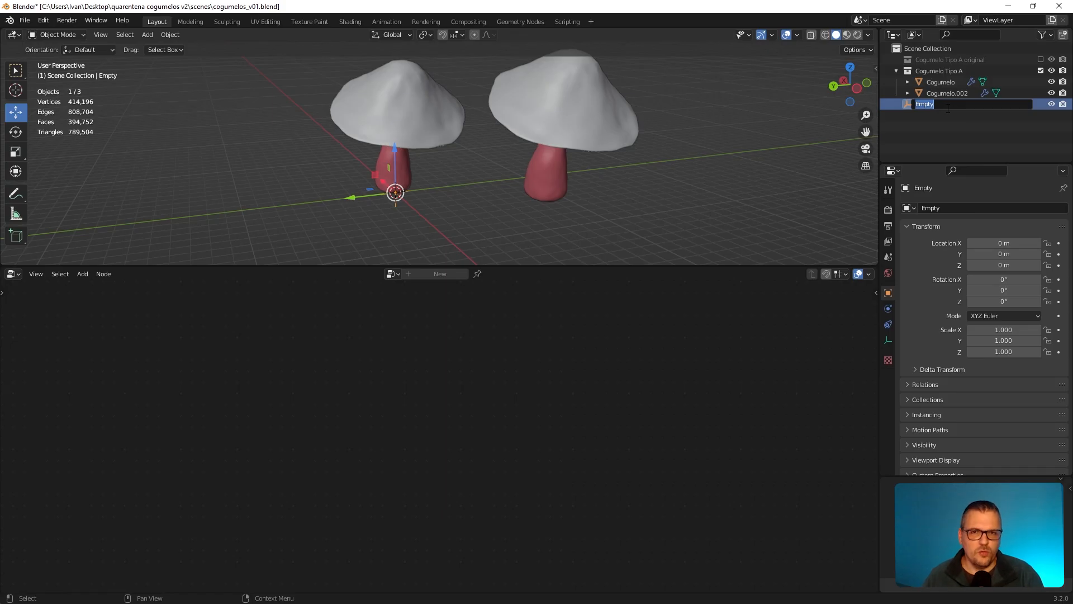
type("Cer")
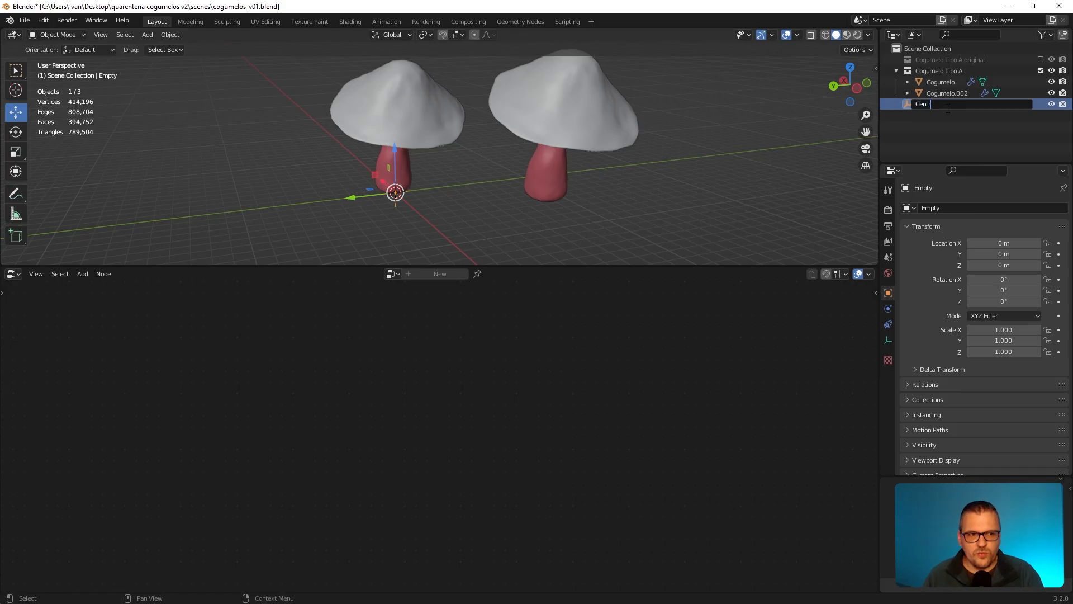
type("ntro do Mundo")
key("Return")
Step: Select the original mushroom and add a Position node below Group Input, ahead of the Noise Texture node
left_click(431, 127)
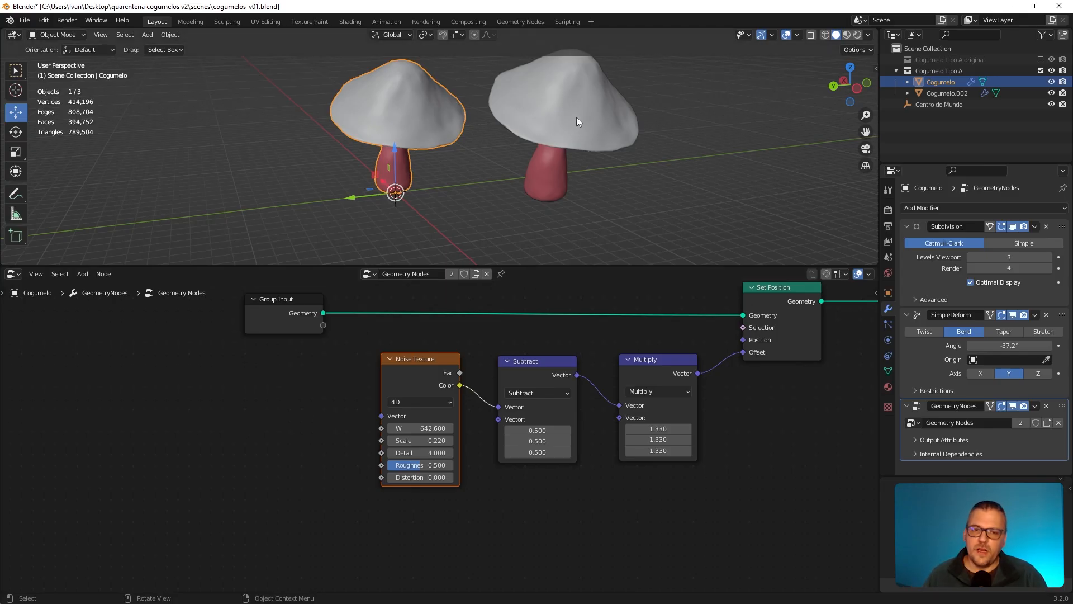
left_click(126, 305)
left_click(82, 274)
mouse_move(140, 362)
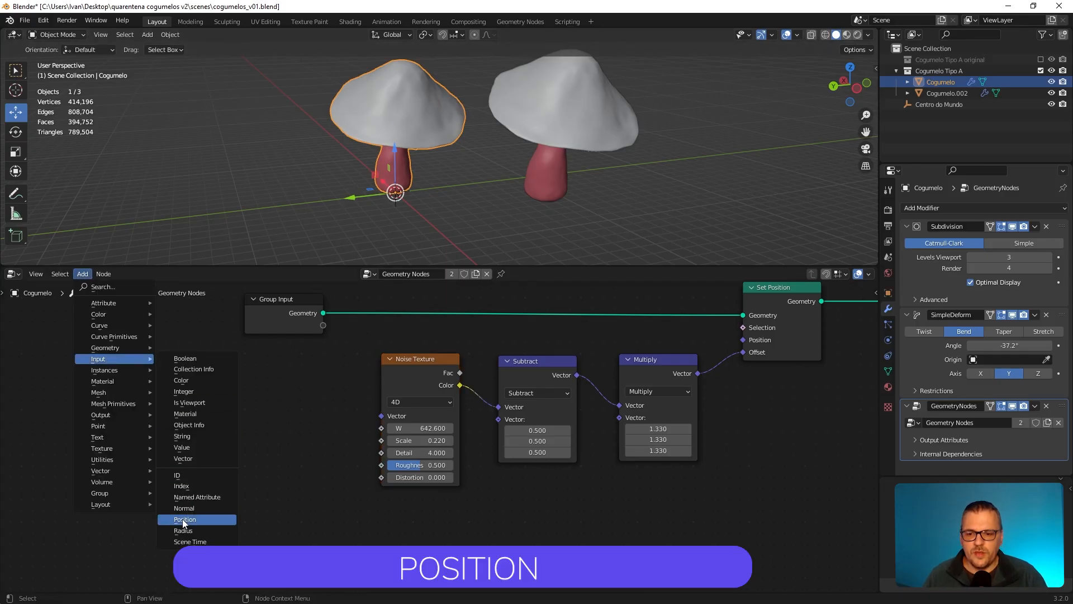
left_click(184, 523)
left_click(161, 371)
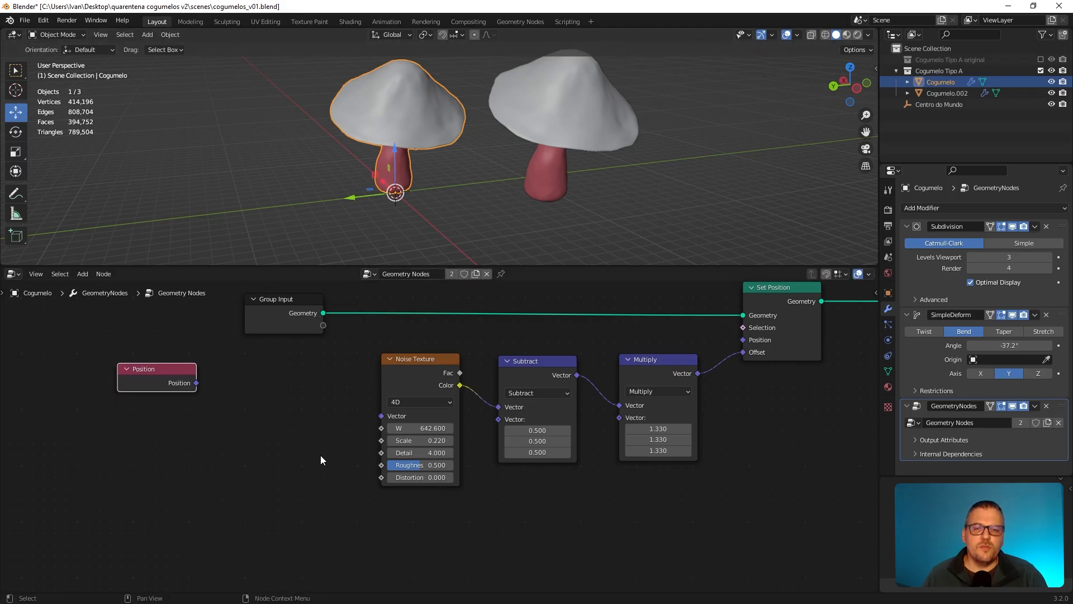
Step: Add an Object Info node below the Position node and assign Centro do Mundo as its object
key("shift+a")
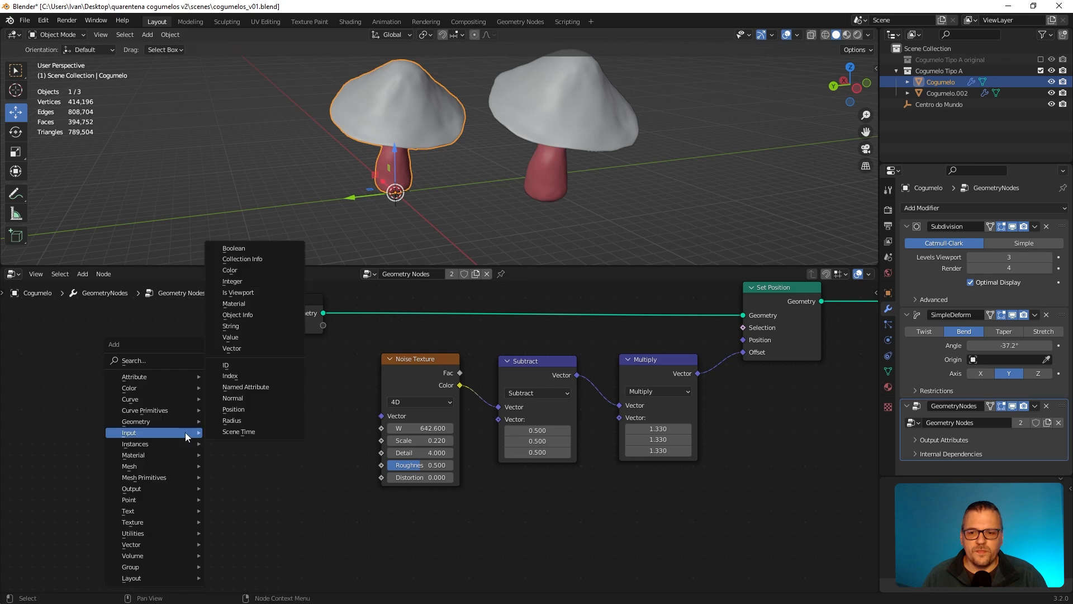
left_click(257, 315)
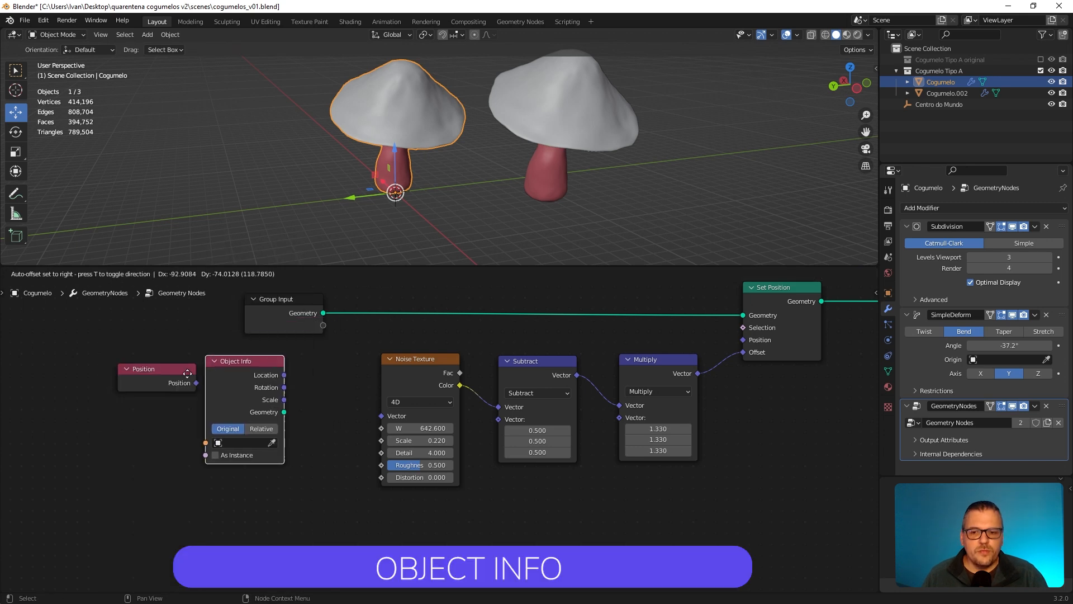
left_click(118, 416)
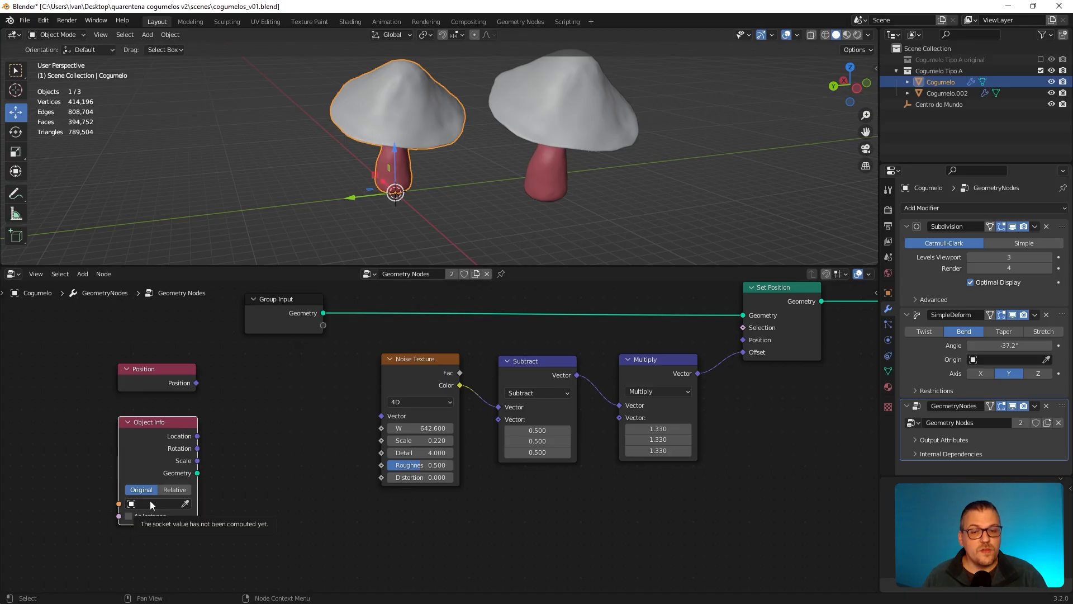
left_click(148, 502)
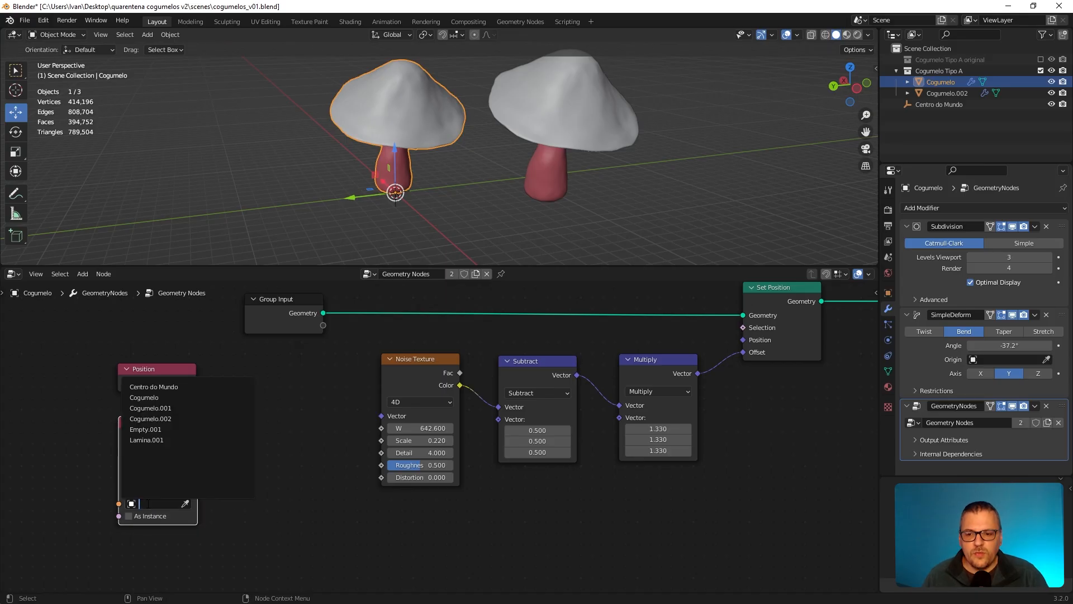
left_click(175, 386)
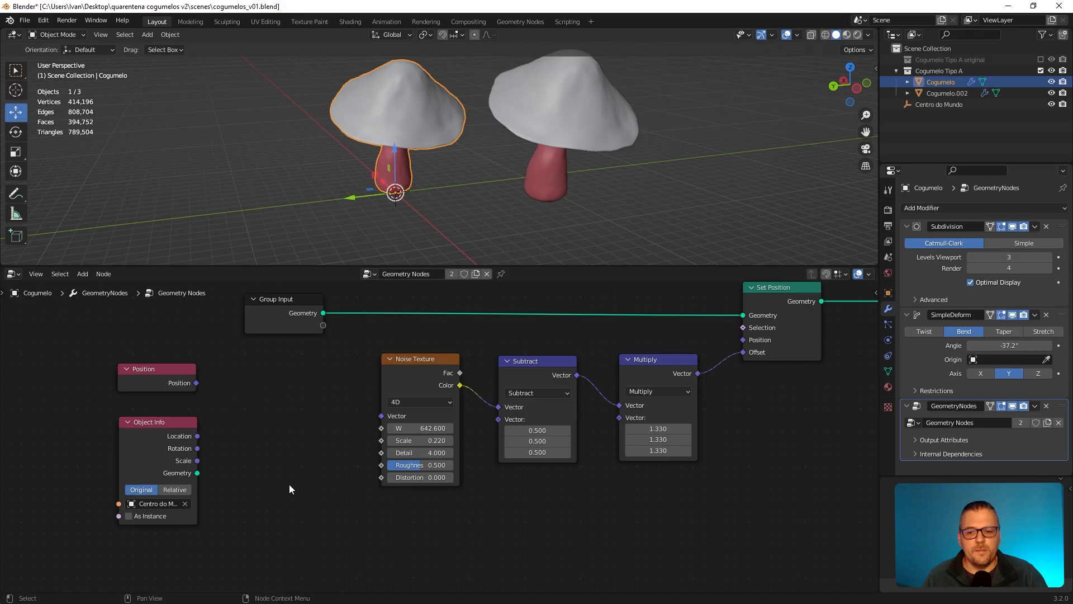
Step: Add a Vector Math node in Add mode between the Position node and the Noise Texture node
left_click(82, 274)
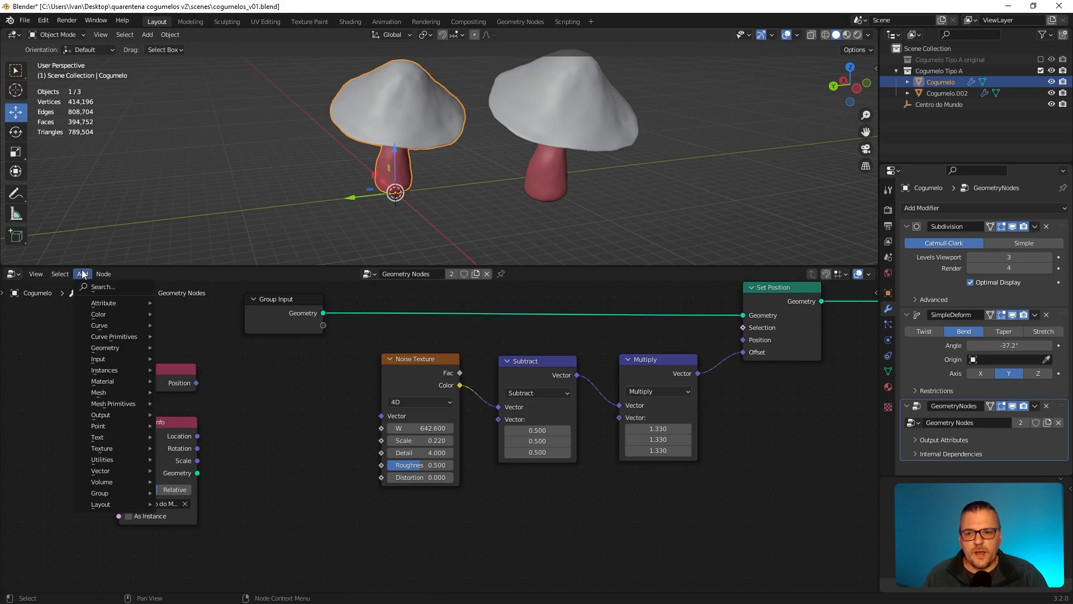
mouse_move(108, 471)
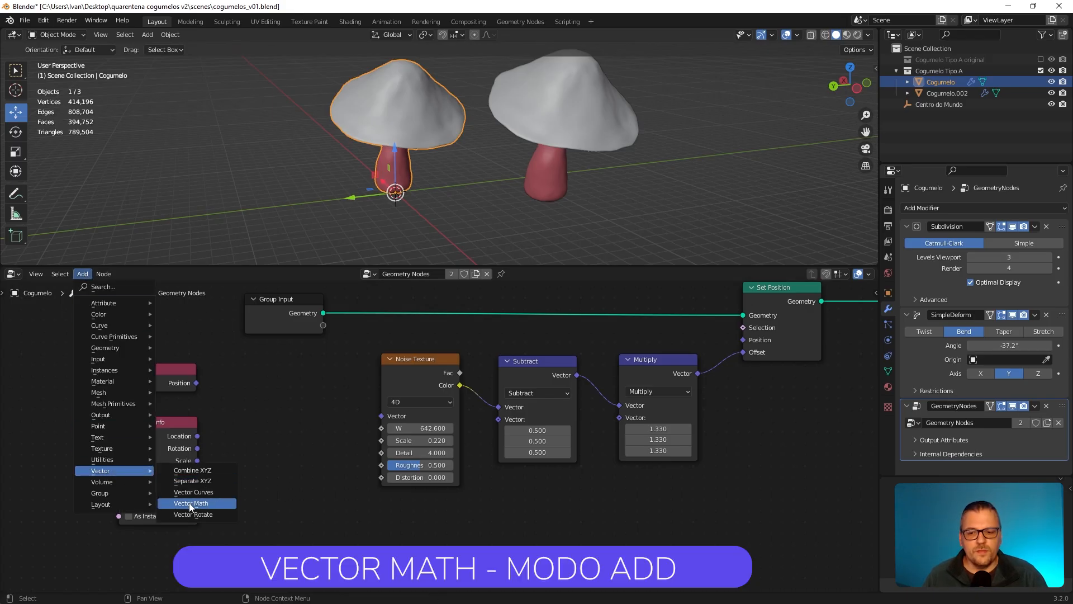
left_click(208, 503)
left_click_drag(285, 371, 285, 371)
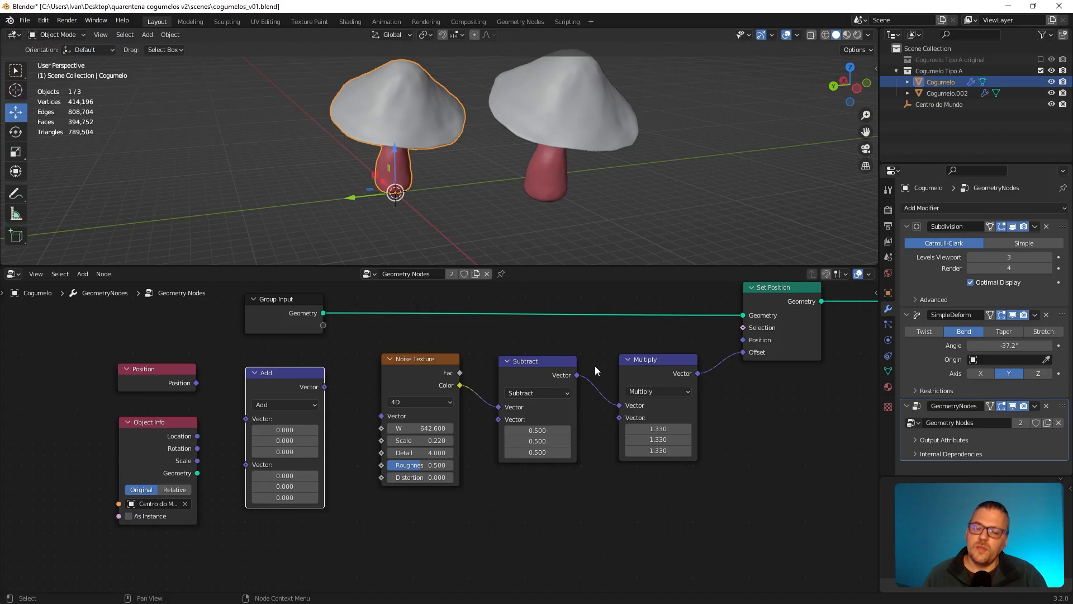
left_click_drag(276, 369, 280, 364)
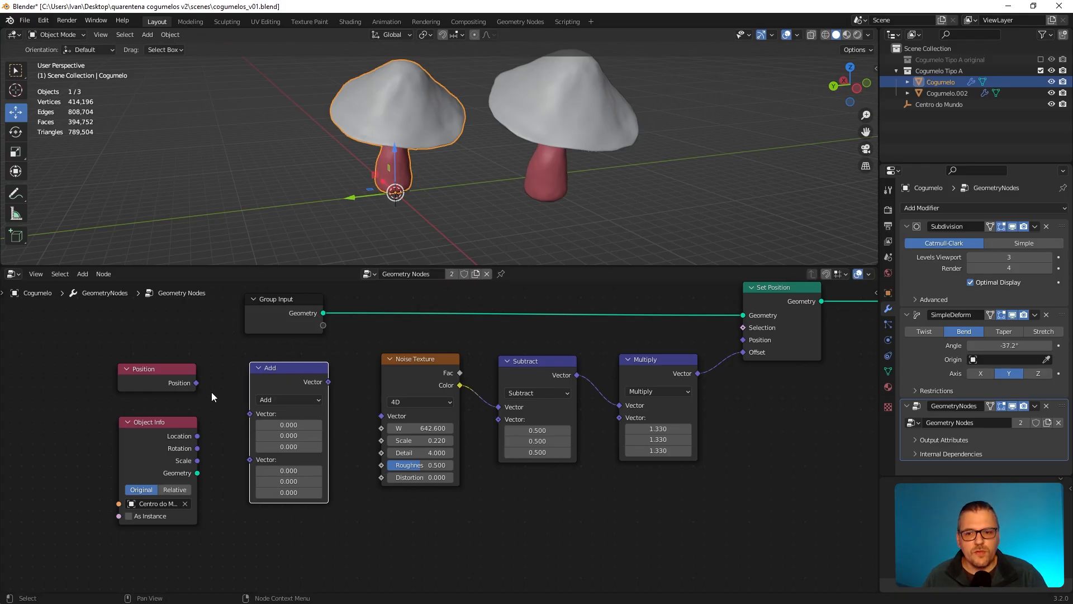
Step: Connect Position and the Object Info Location to the Add node's two vector inputs, and its output to the Noise Texture's Vector input
left_click_drag(196, 383, 200, 391)
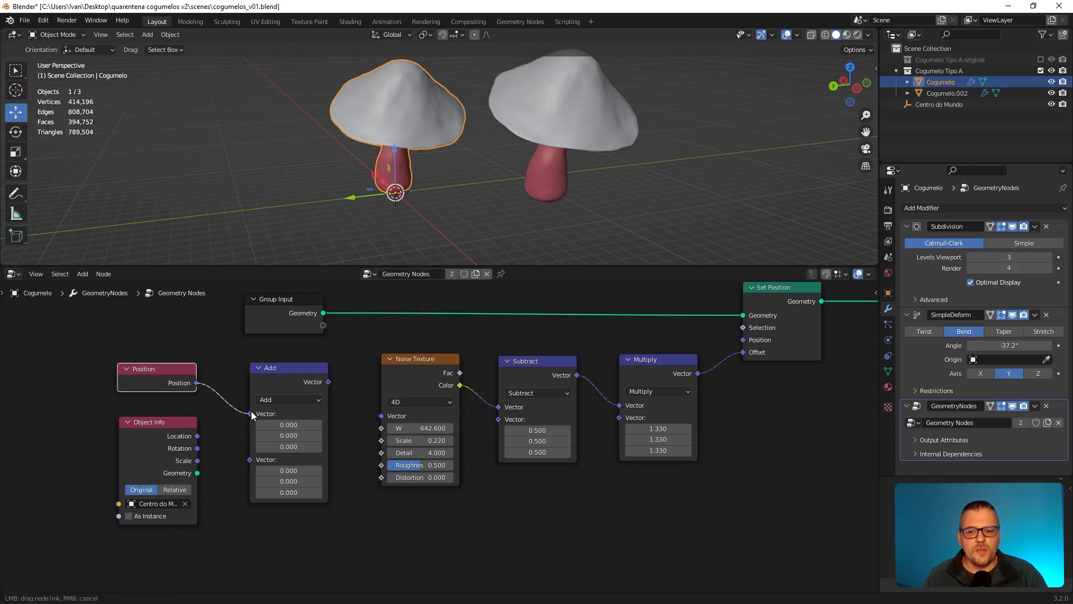
left_click_drag(251, 415, 251, 414)
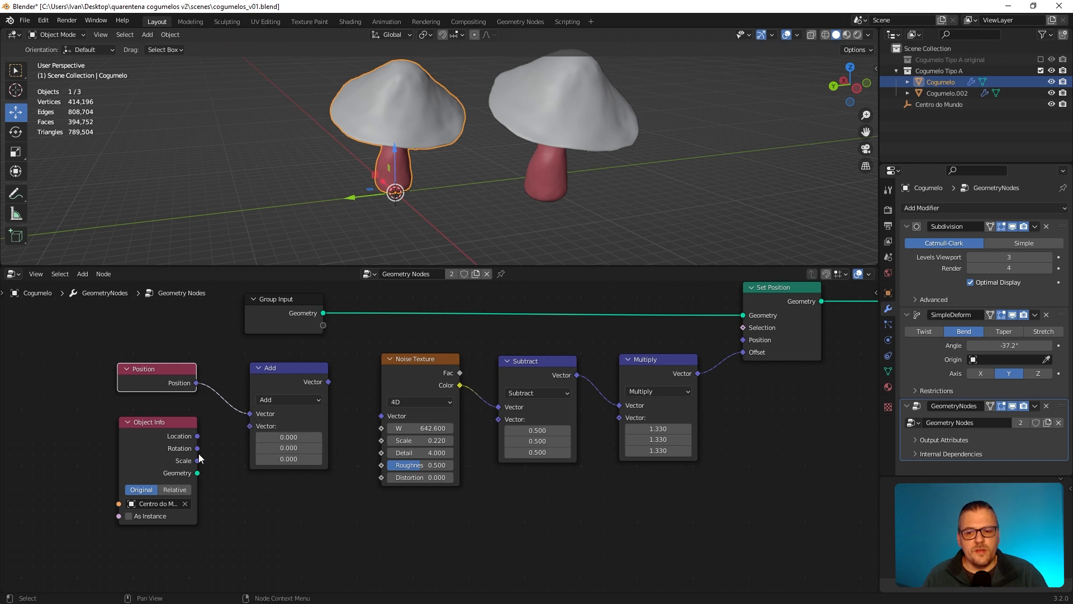
left_click_drag(197, 438, 249, 429)
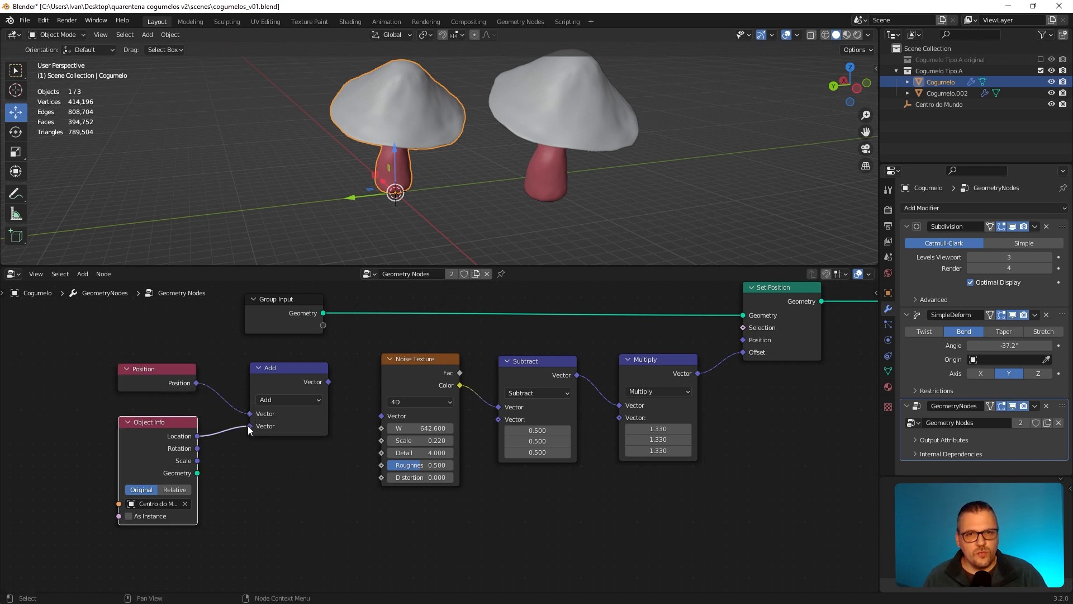
left_click_drag(301, 367, 380, 419)
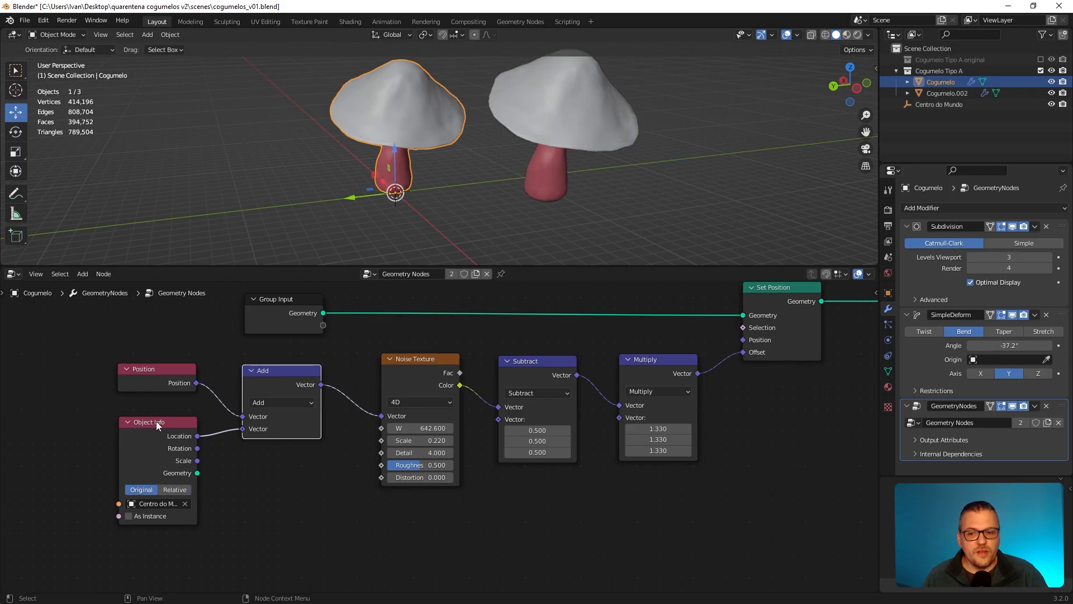
Step: Switch the Object Info node to Relative and try moving the second mushroom to test the location-based deformation
left_click(176, 490)
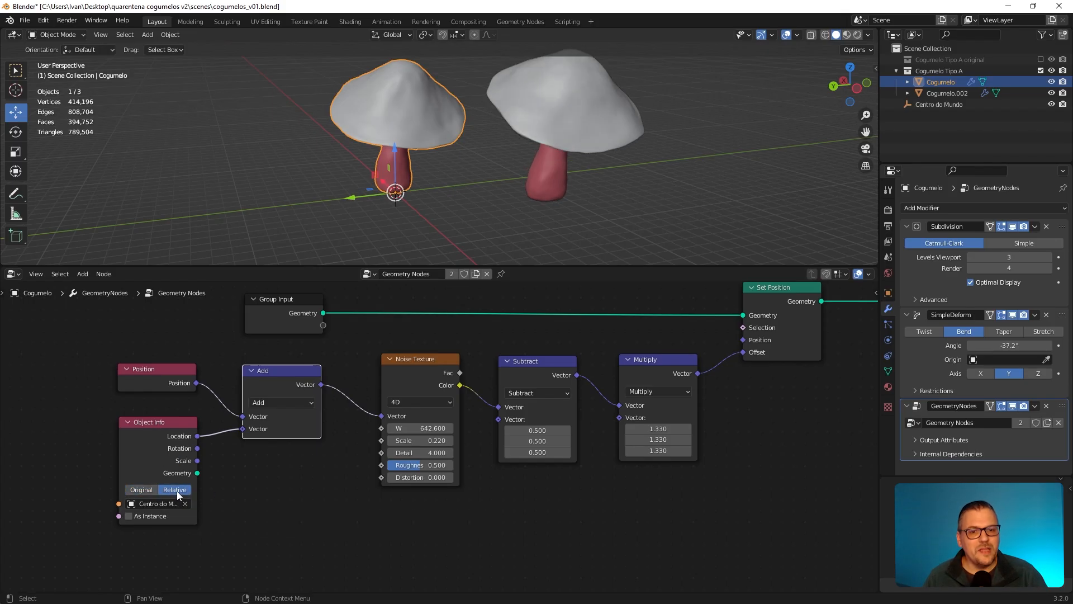
left_click(563, 133)
key("g")
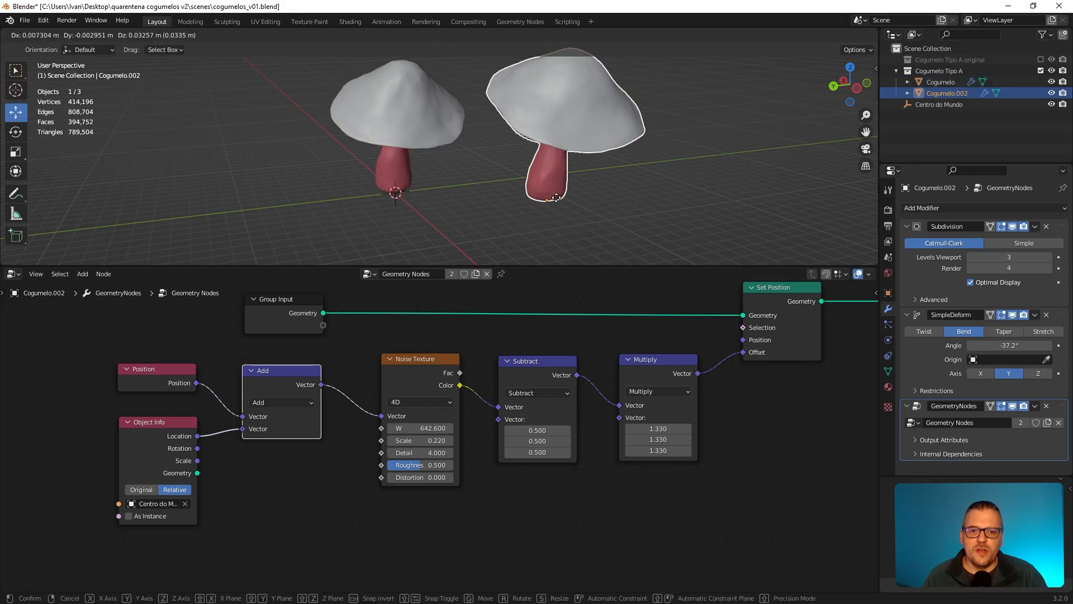
key("Escape")
Step: Create a linked duplicate of the second mushroom and place it on the opposite side of the original mushroom
key("alt+d")
key("Escape")
key("g")
left_click(268, 204)
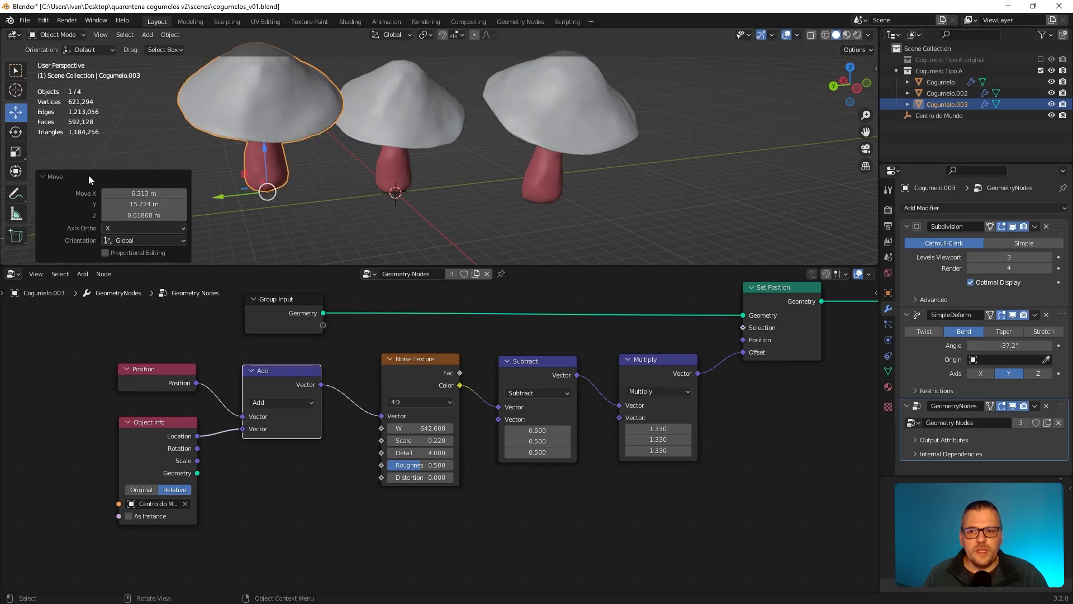
left_click(109, 176)
key("g")
left_click(335, 192)
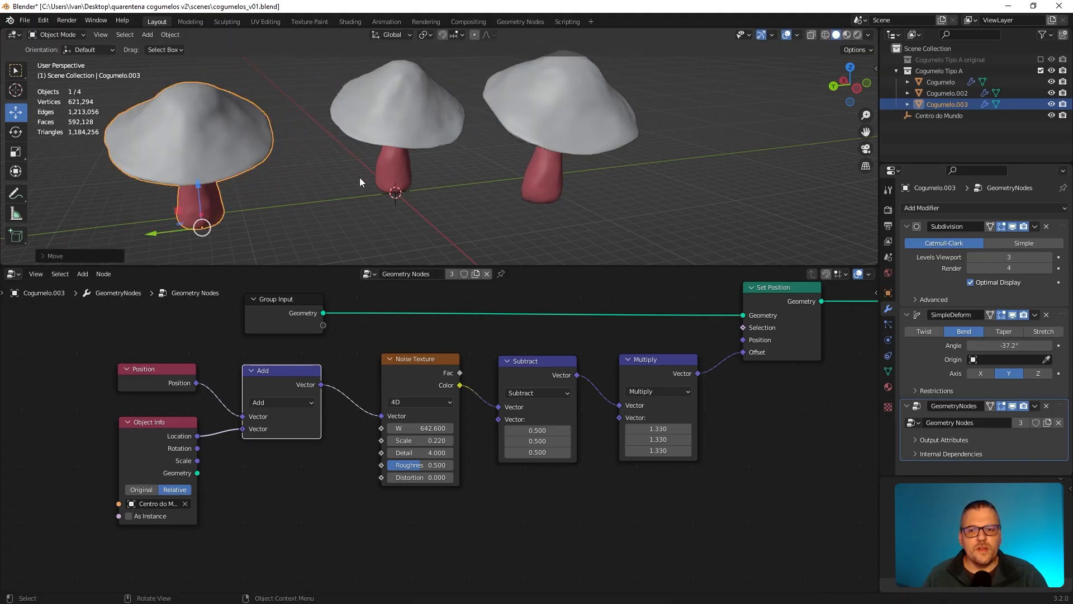
Step: Select the original mushroom and set all three values of the Multiply node to 1.500
left_click(398, 129)
middle_click_drag(522, 163, 531, 197)
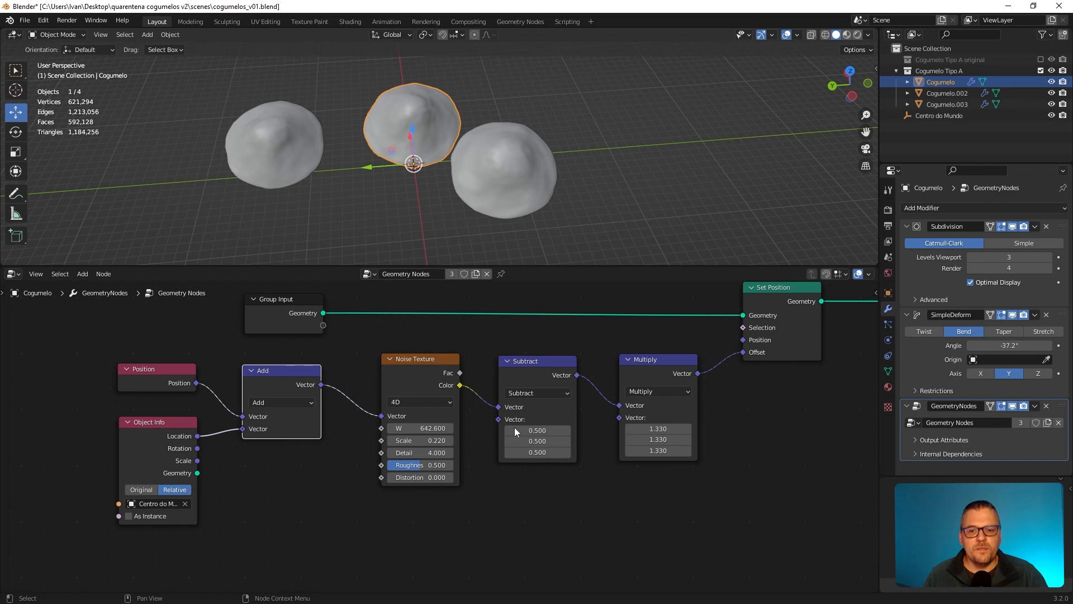
left_click_drag(658, 429, 688, 429)
middle_click_drag(339, 135, 434, 106)
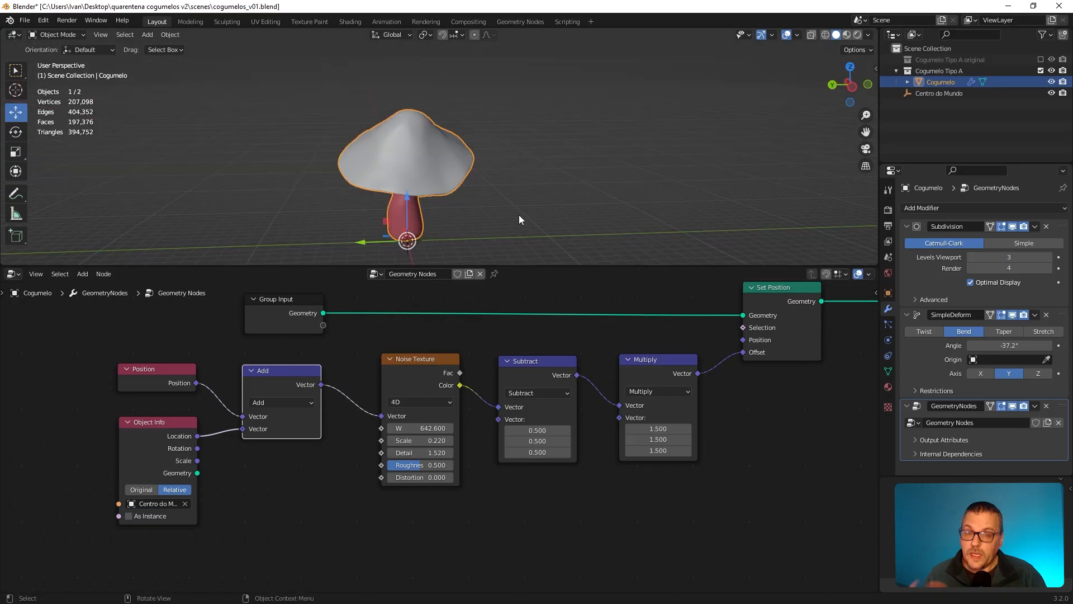
Step: Create a linked duplicate of the original mushroom and place it beside the original along the Y axis
middle_click_drag(511, 206, 421, 208)
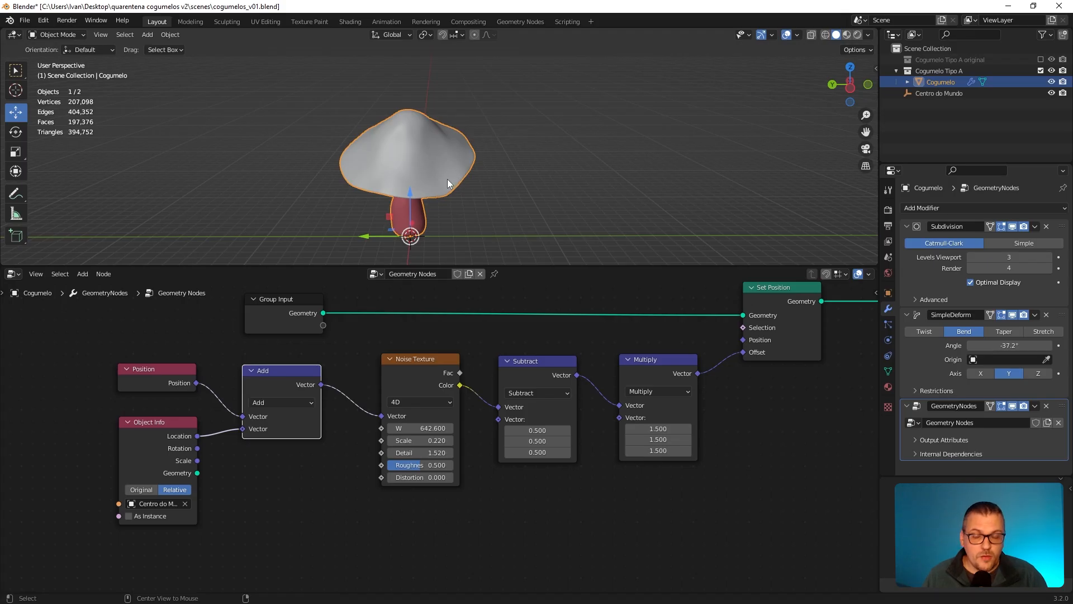
key("shift+d")
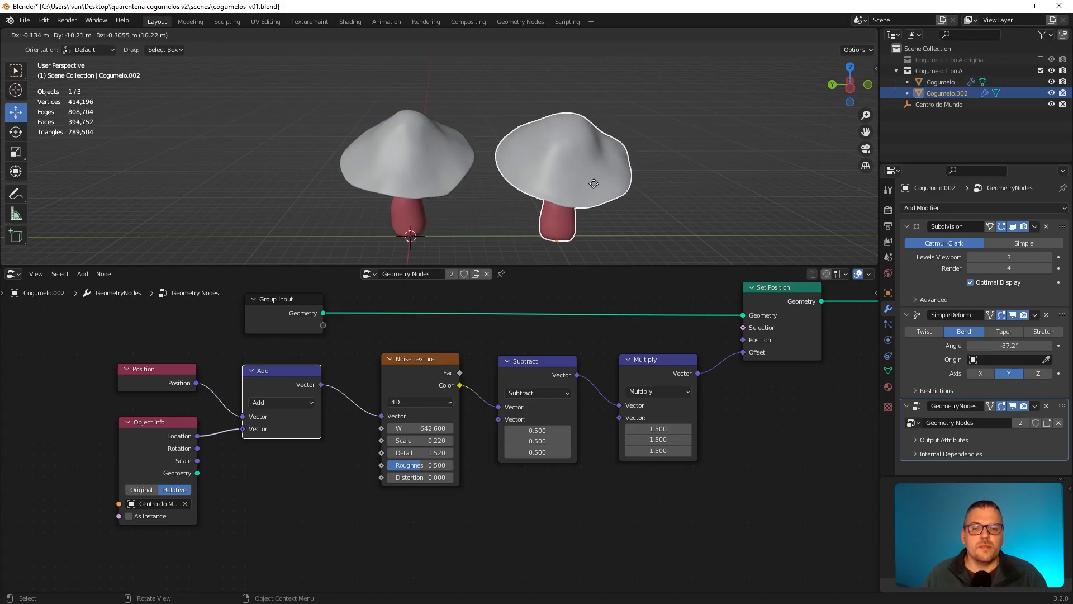
key("Escape")
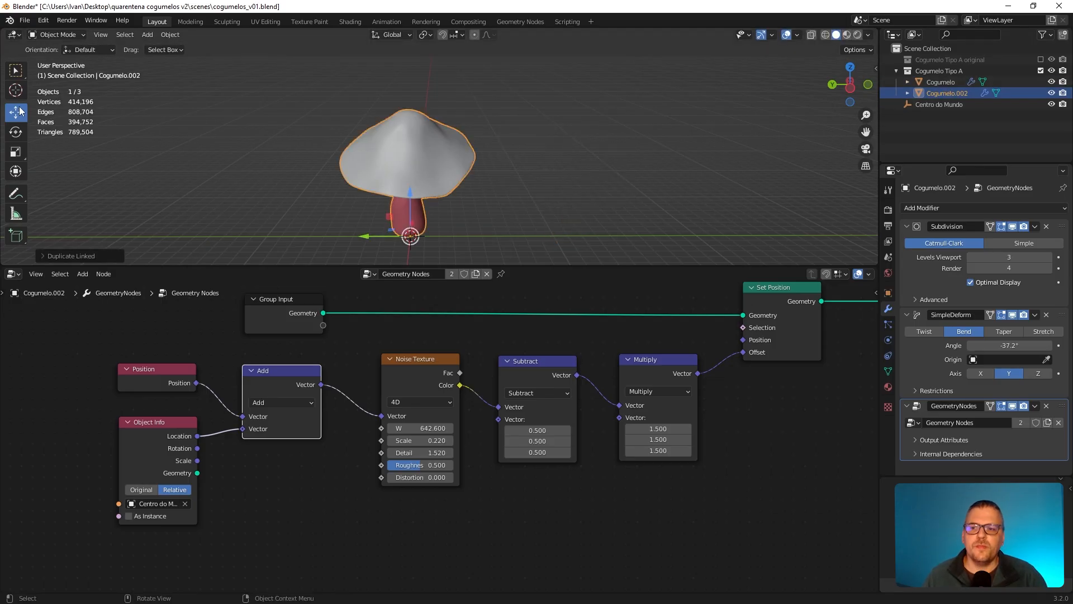
key("alt+d")
left_click(513, 244)
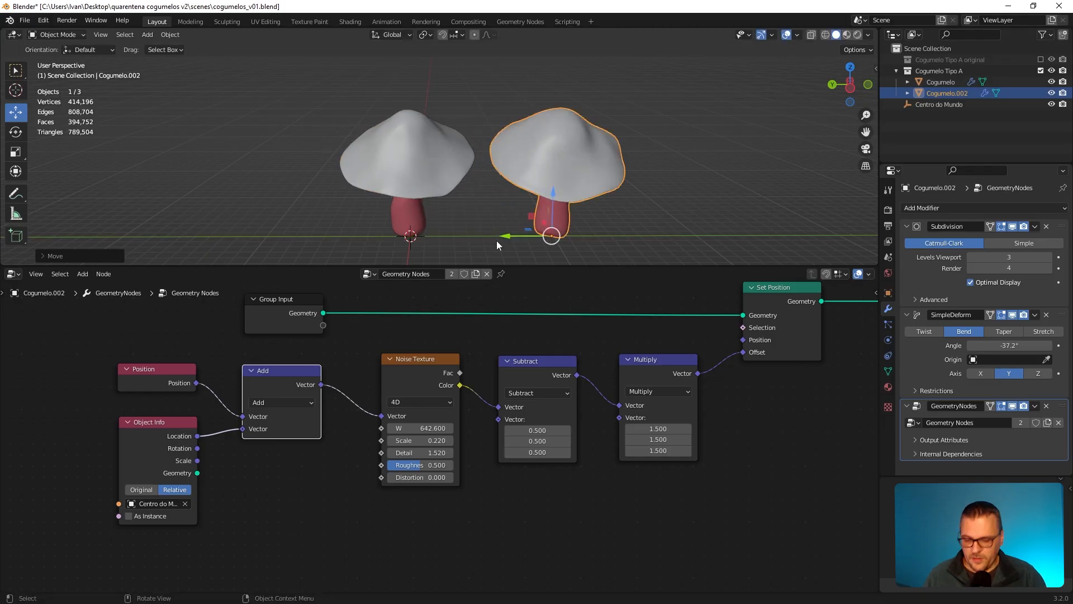
middle_click_drag(526, 238, 578, 160)
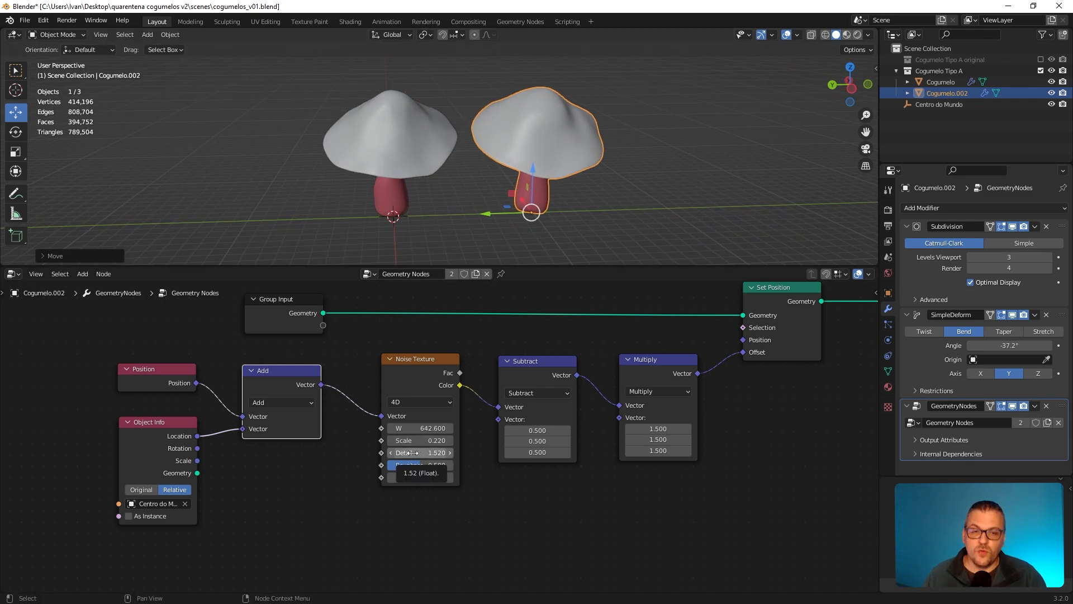
Step: Compare the deformation of the two linked mushrooms from several sides
left_click_drag(667, 372, 661, 374)
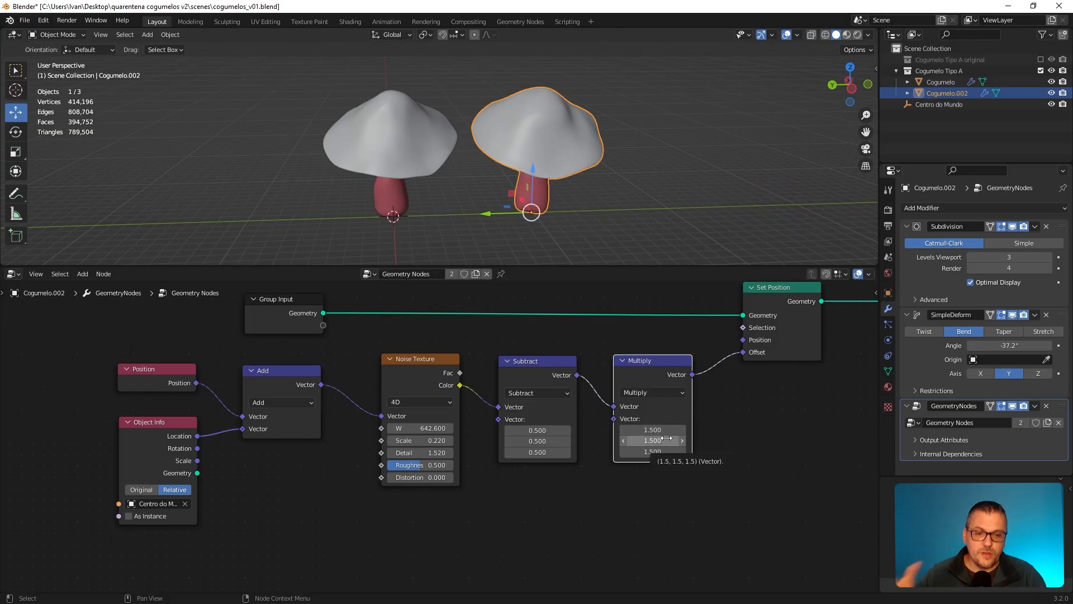
middle_click_drag(652, 140, 585, 133)
middle_click_drag(424, 195, 399, 188)
left_click(398, 190)
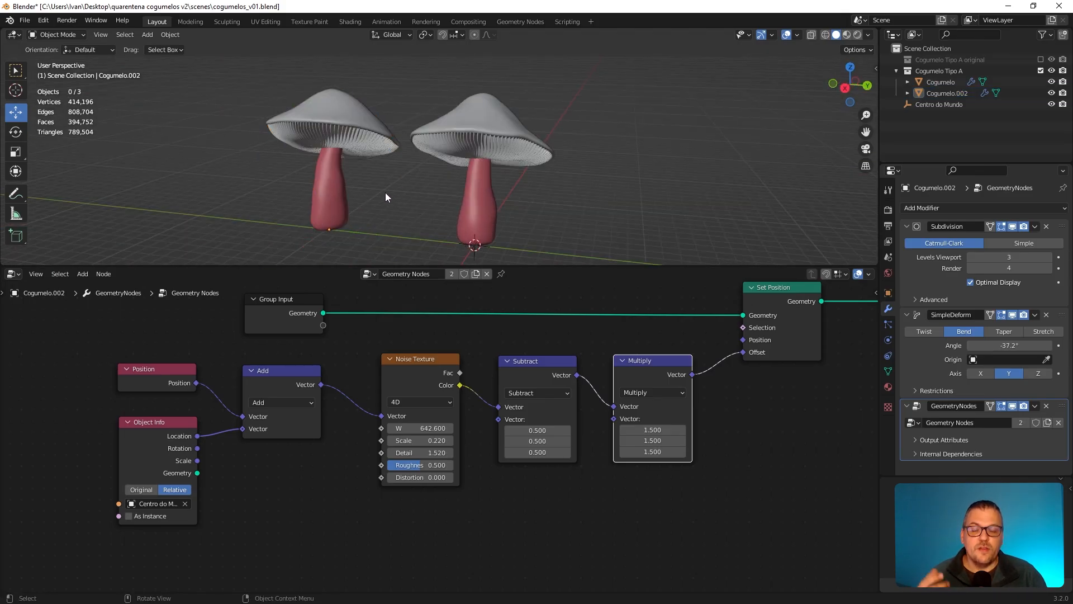
middle_click_drag(646, 207, 391, 200)
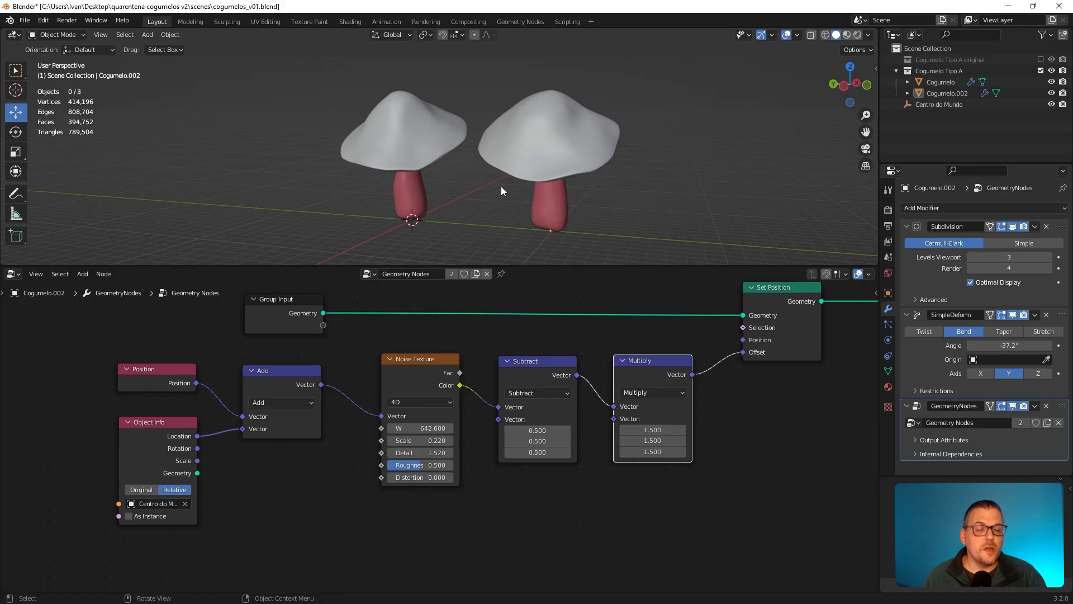
middle_click_drag(457, 194, 595, 269)
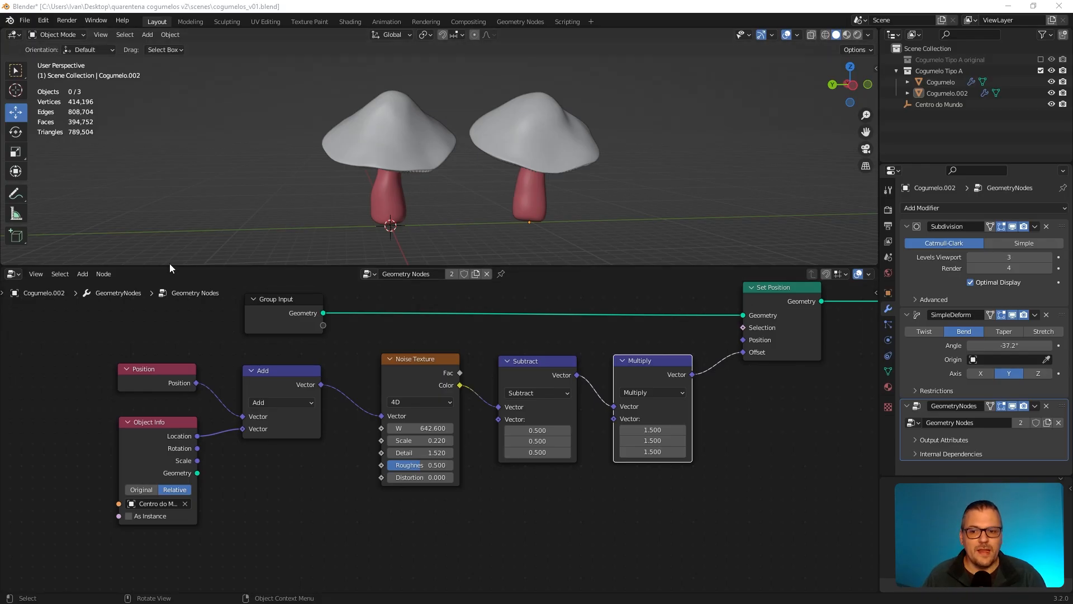
Step: Join the 3D view and node editor into one area and make it a 3D Viewport
right_click(296, 266)
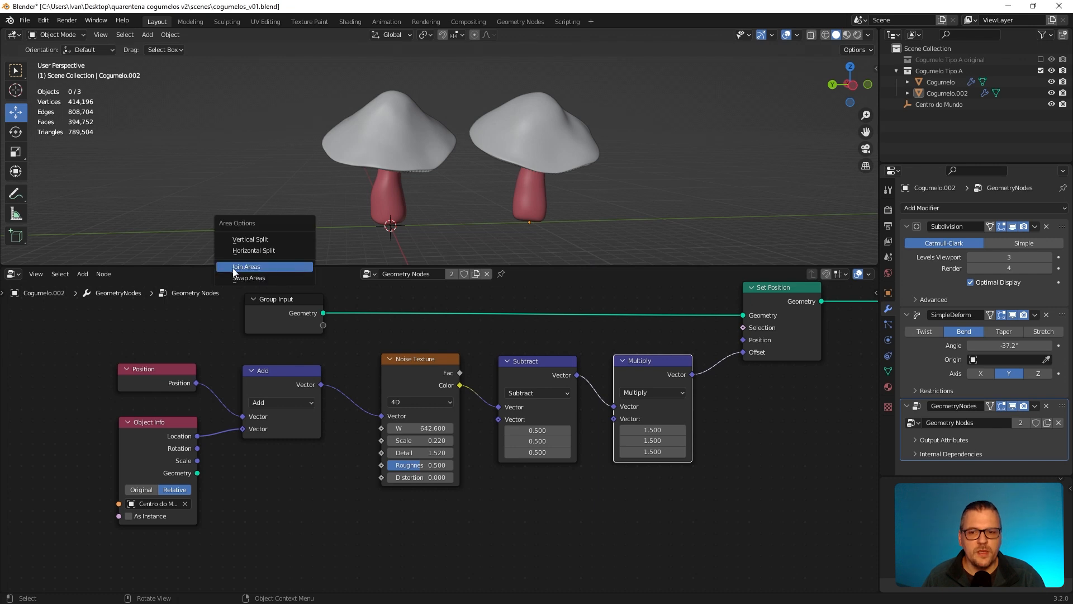
left_click(258, 267)
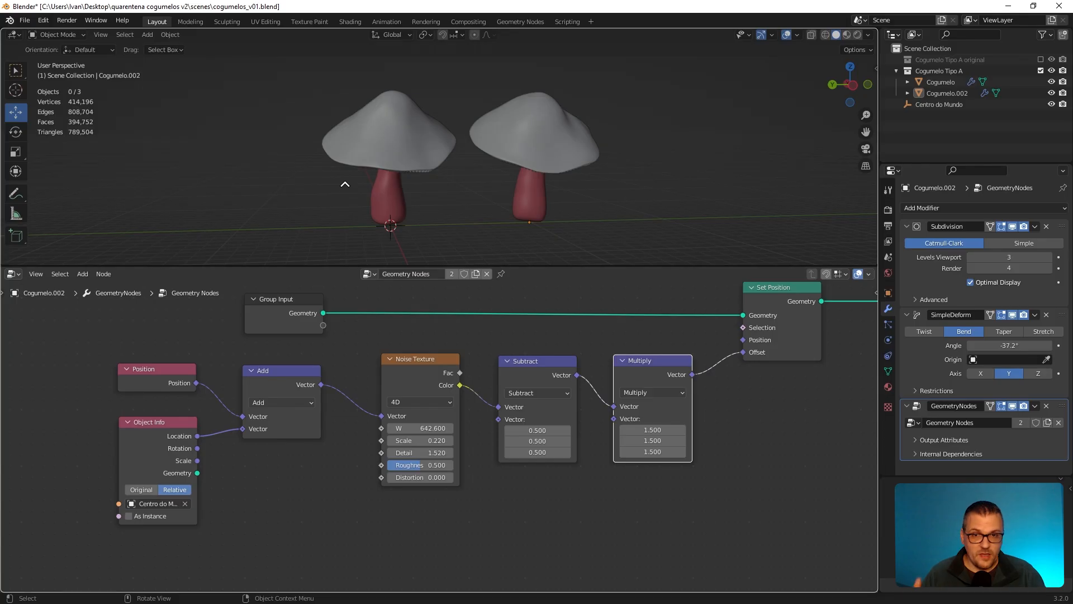
left_click(314, 173)
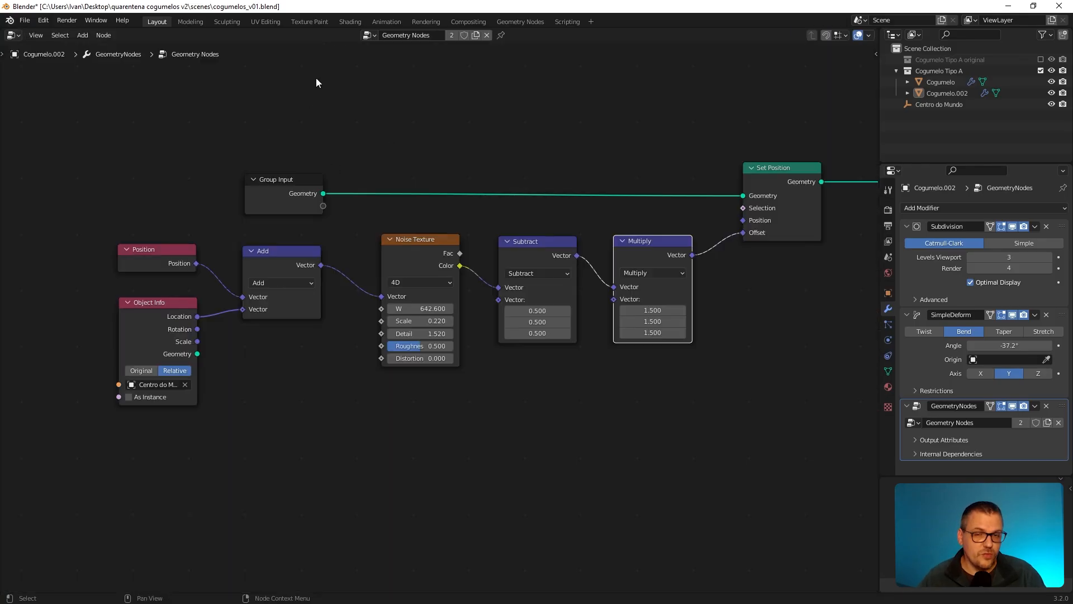
left_click(13, 36)
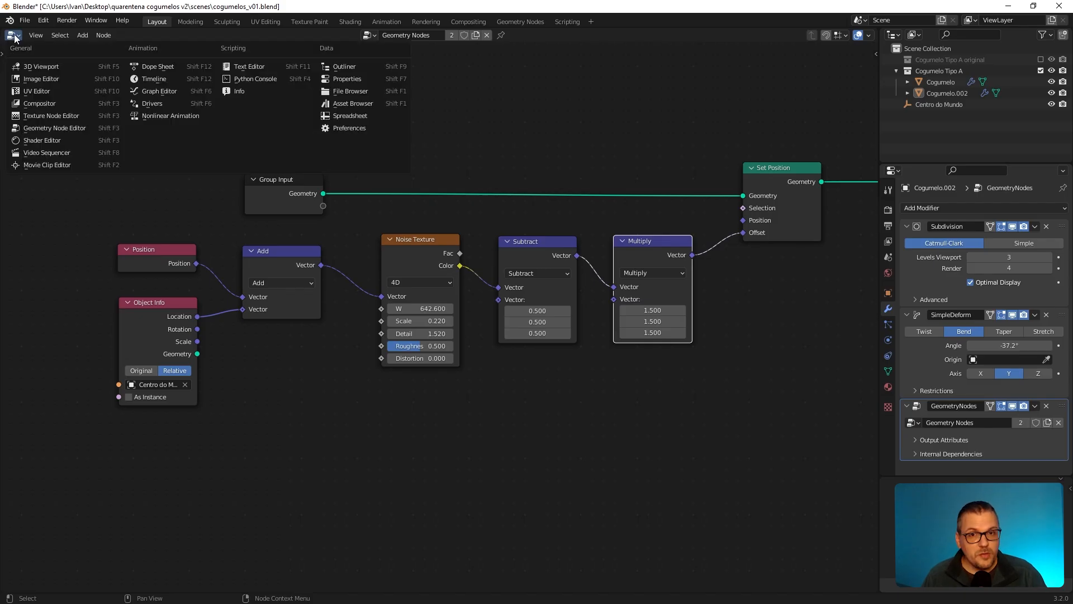
left_click(35, 67)
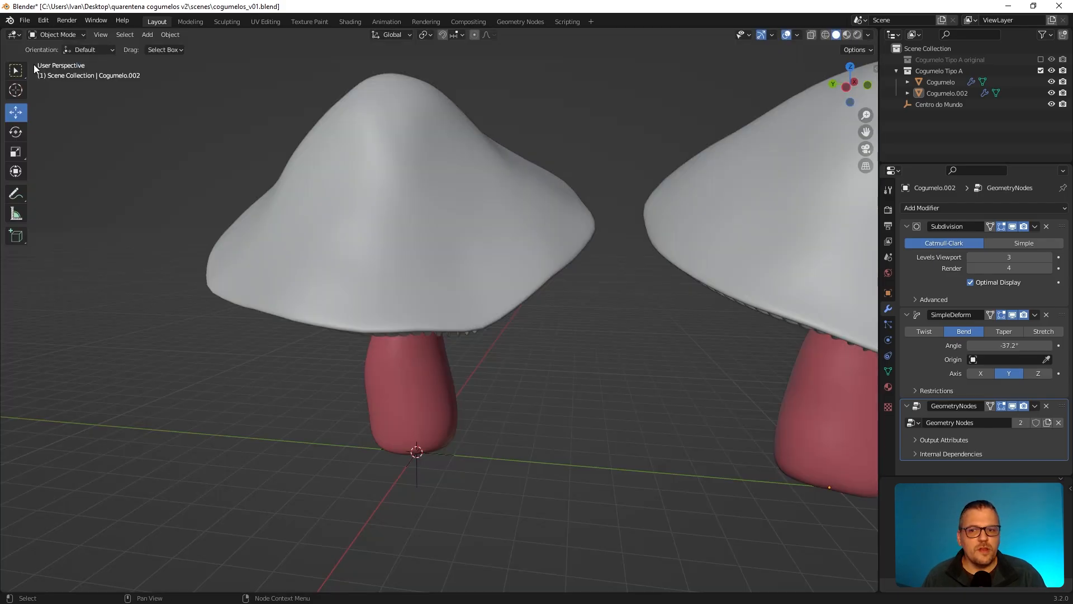
Step: Delete the linked duplicate mushroom beside the original
middle_click_drag(402, 302, 454, 284)
scroll(475, 290, "down", 4)
middle_click_drag(620, 324, 663, 358)
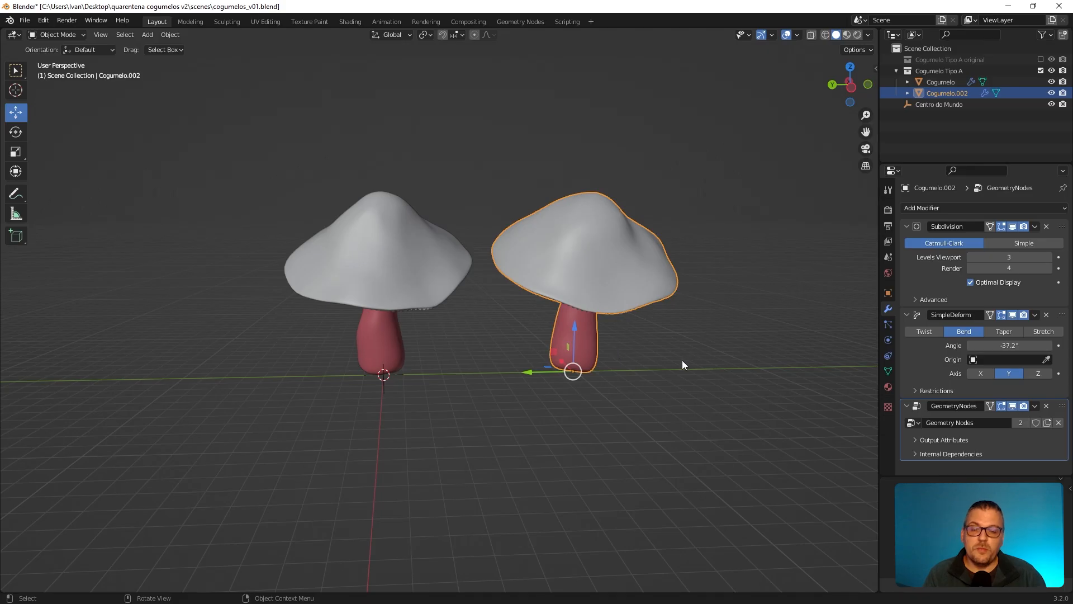
key("Delete")
Step: Select the remaining mushroom and turn off the viewport display of its Subdivision and SimpleDeform modifiers
left_click(420, 294)
middle_click_drag(395, 371, 456, 372)
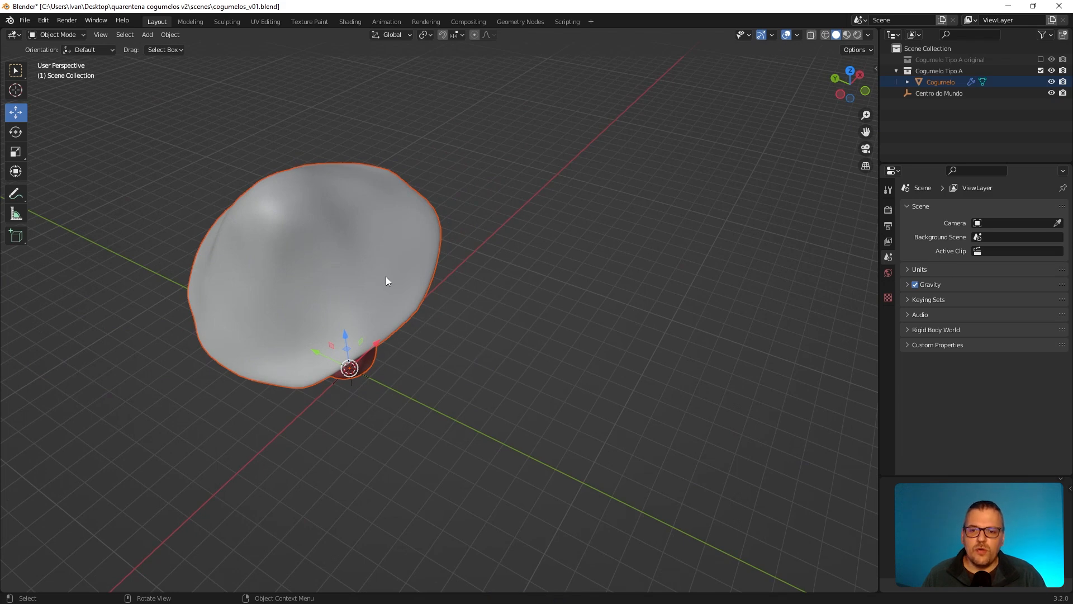
middle_click_drag(503, 338, 170, 324)
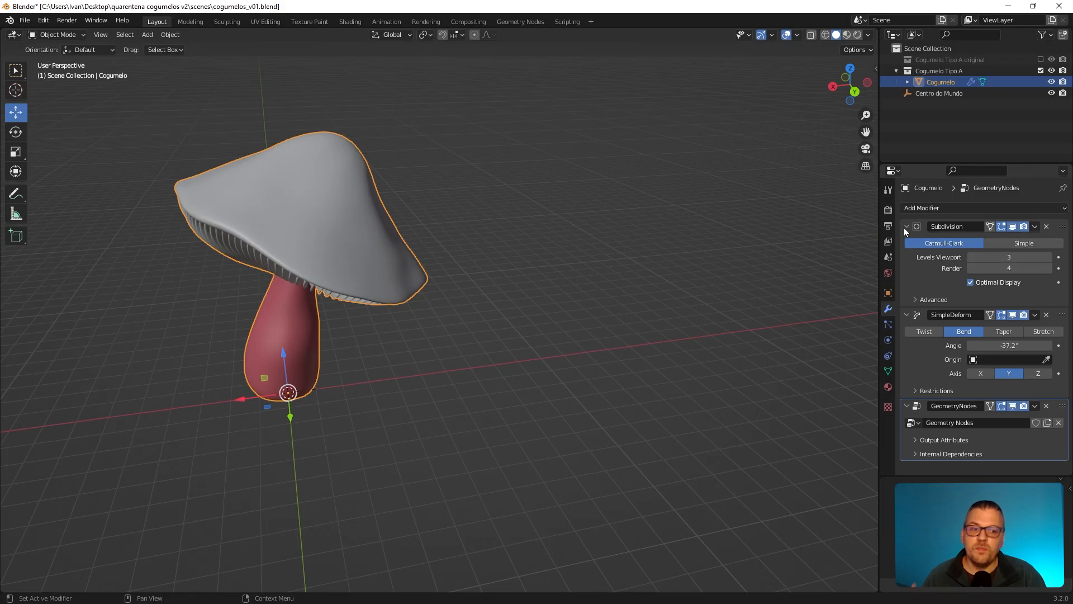
left_click(1013, 227)
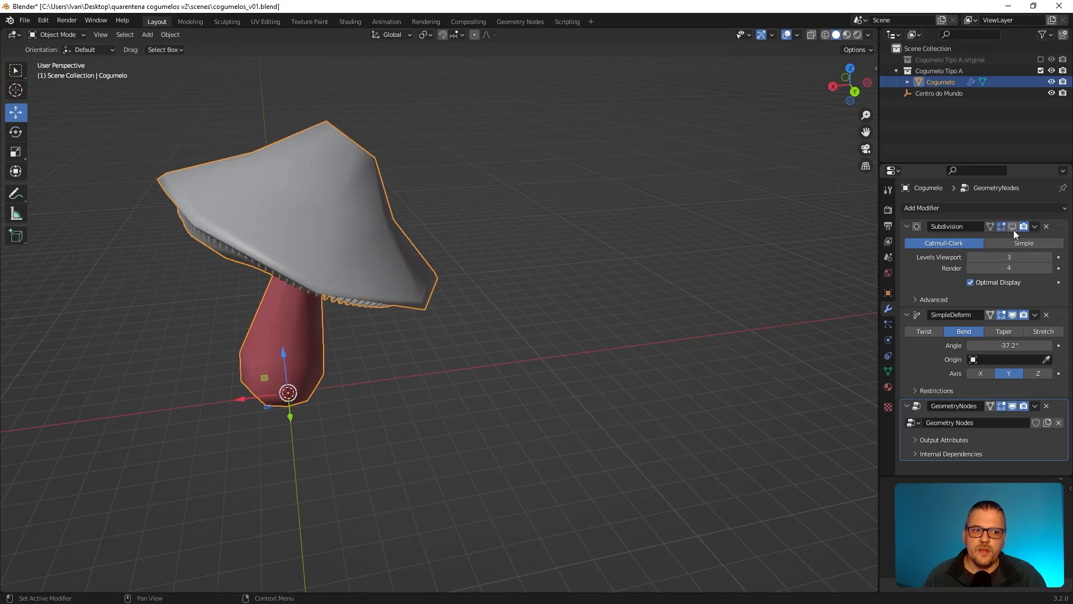
left_click(1013, 315)
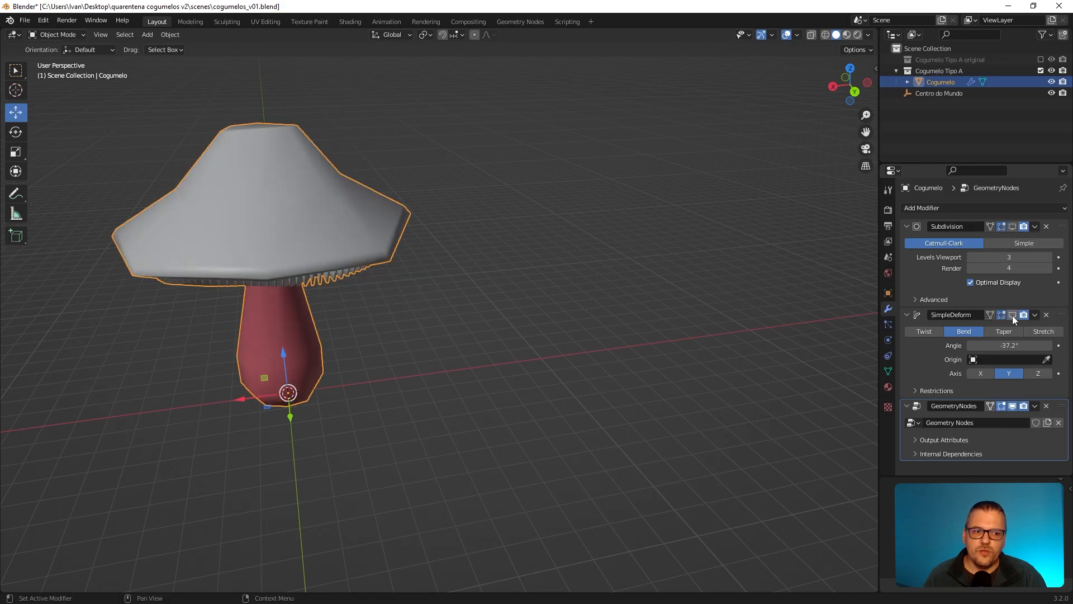
Step: Collapse the Subdivision, SimpleDeform and GeometryNodes modifiers of the mushroom
left_click(907, 227)
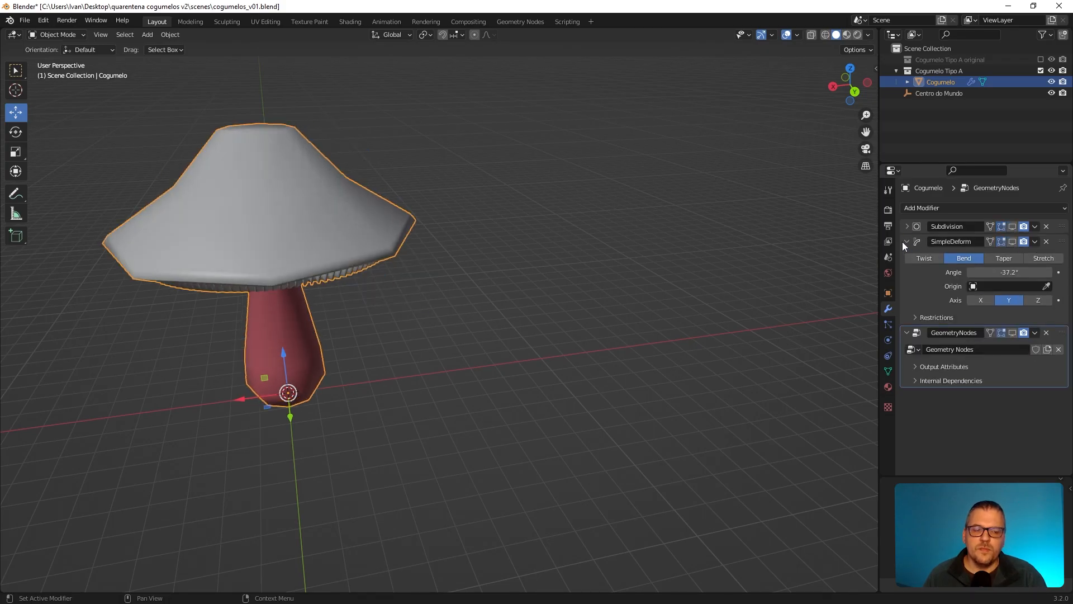
left_click(907, 242)
left_click(907, 257)
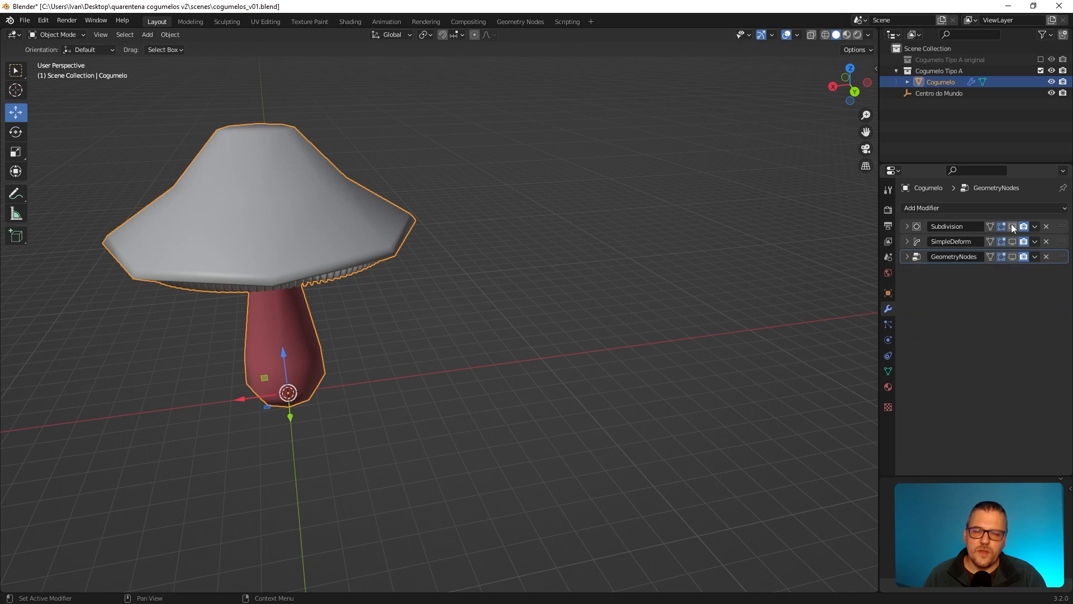
left_click(907, 226)
left_click(907, 227)
left_click(907, 226)
left_click(907, 227)
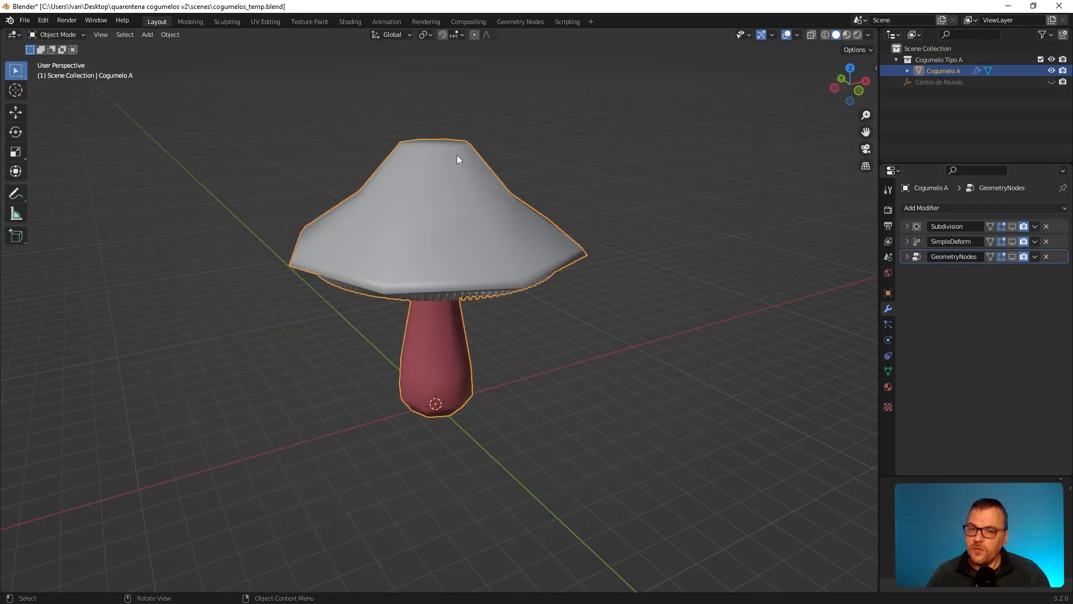
Step: Switch the mushroom to Weight Paint mode and paint a first stroke of weight 1.000 on the front of the cap
left_click(59, 35)
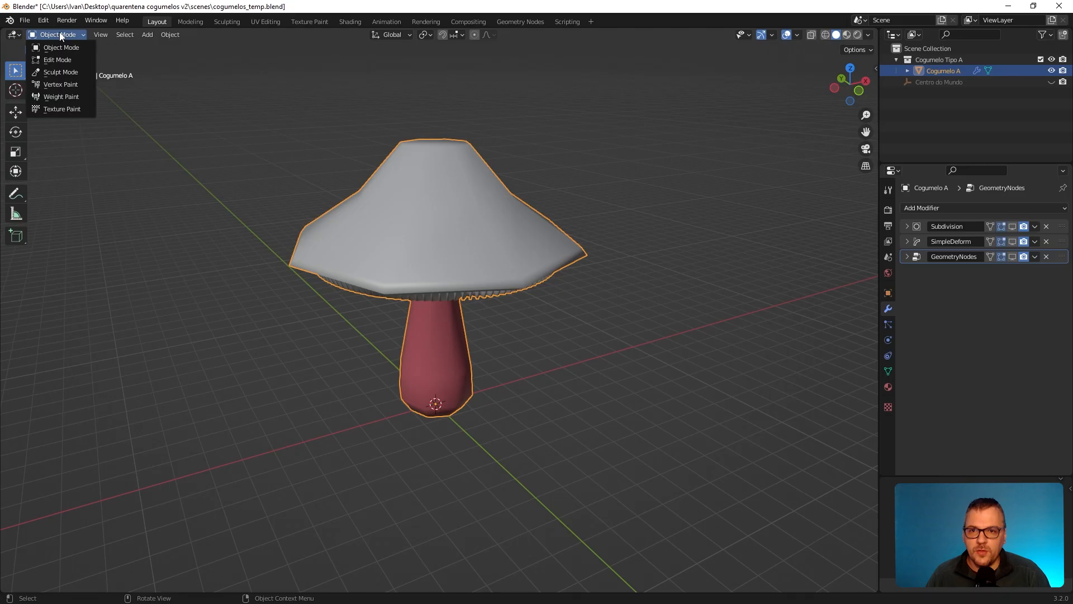
left_click(63, 98)
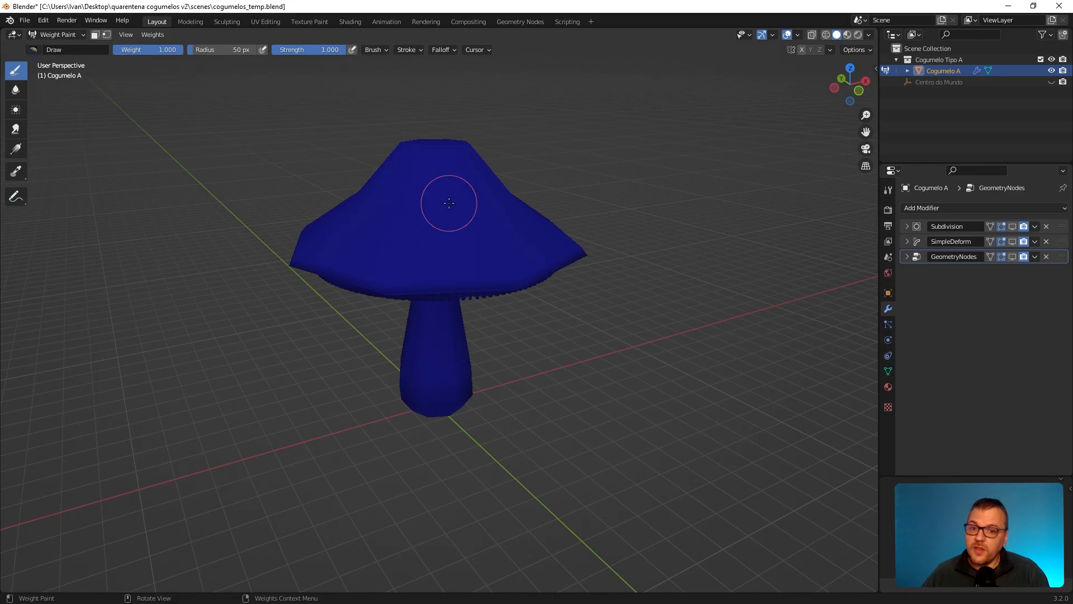
mouse_move(447, 235)
left_mouse_down()
mouse_move(469, 168)
mouse_move(404, 164)
mouse_move(395, 215)
left_mouse_up()
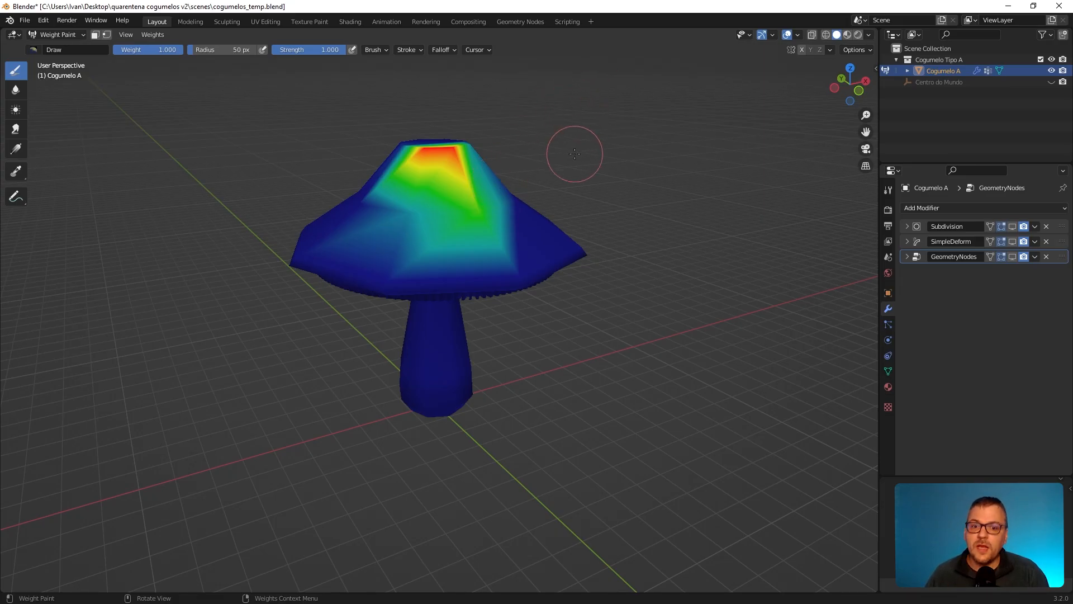
Step: Enable the Wireframe overlay and paint the upper part of the cap all around with weight 1.000
left_click(800, 36)
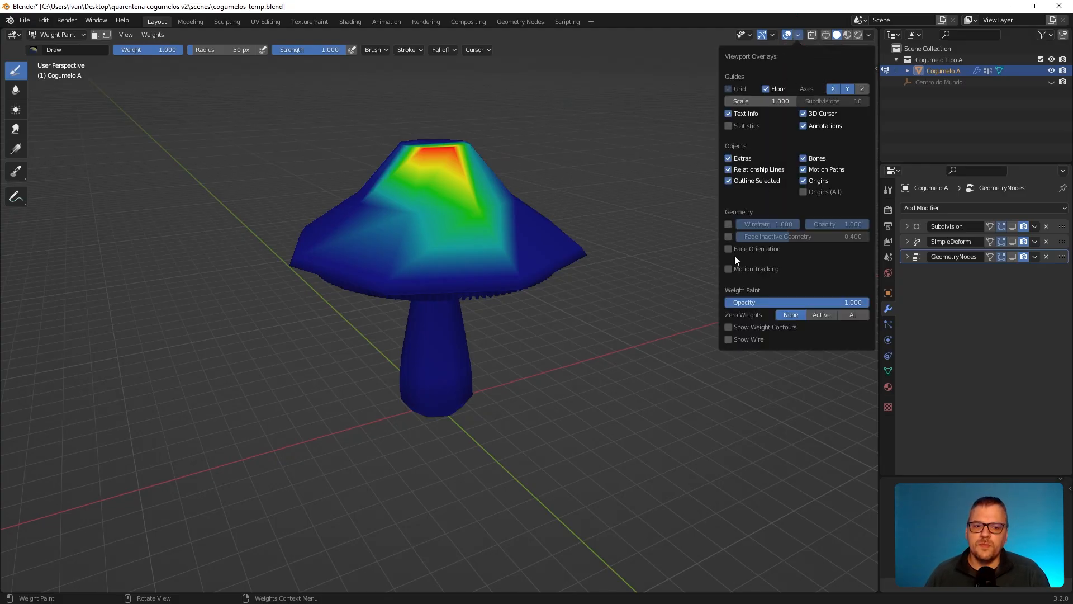
left_click(727, 225)
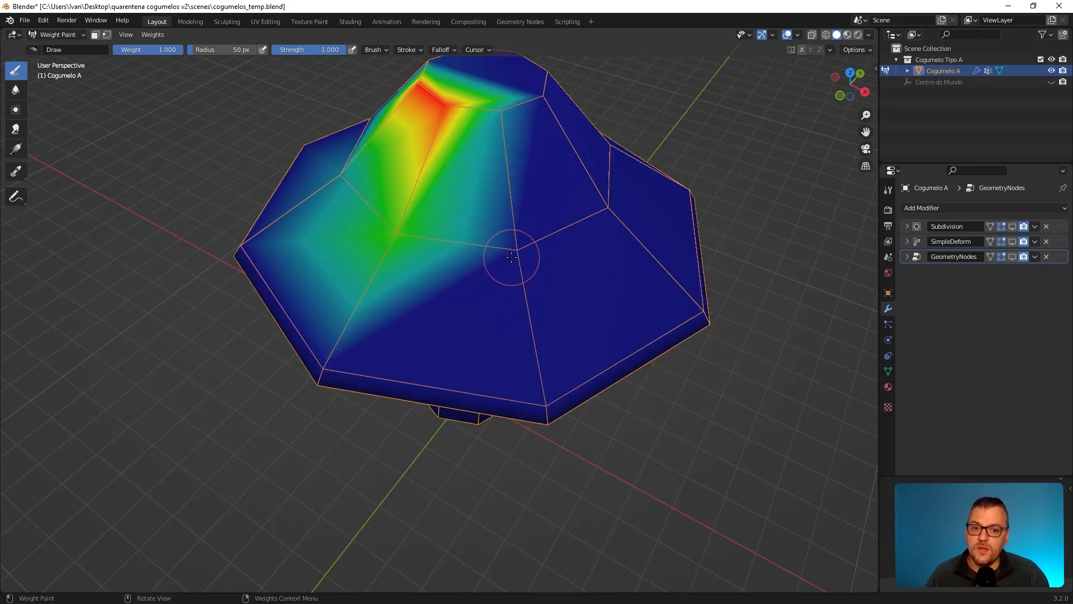
mouse_move(501, 263)
left_mouse_down()
mouse_move(503, 248)
mouse_move(607, 208)
mouse_move(405, 225)
left_mouse_up()
mouse_move(621, 254)
middle_mouse_down()
mouse_move(486, 193)
mouse_move(484, 220)
middle_mouse_up()
mouse_move(401, 85)
left_mouse_down()
mouse_move(498, 142)
mouse_move(470, 232)
mouse_move(638, 190)
left_mouse_up()
left_click_drag(540, 98, 545, 88)
middle_click_drag(663, 186, 443, 180)
mouse_move(443, 179)
left_mouse_down()
mouse_move(395, 240)
mouse_move(402, 185)
mouse_move(378, 137)
mouse_move(402, 86)
left_mouse_up()
middle_click_drag(545, 204, 436, 216)
mouse_move(437, 216)
left_mouse_down()
mouse_move(491, 74)
mouse_move(563, 224)
left_mouse_up()
mouse_move(563, 224)
middle_mouse_down()
mouse_move(550, 190)
mouse_move(593, 229)
middle_mouse_up()
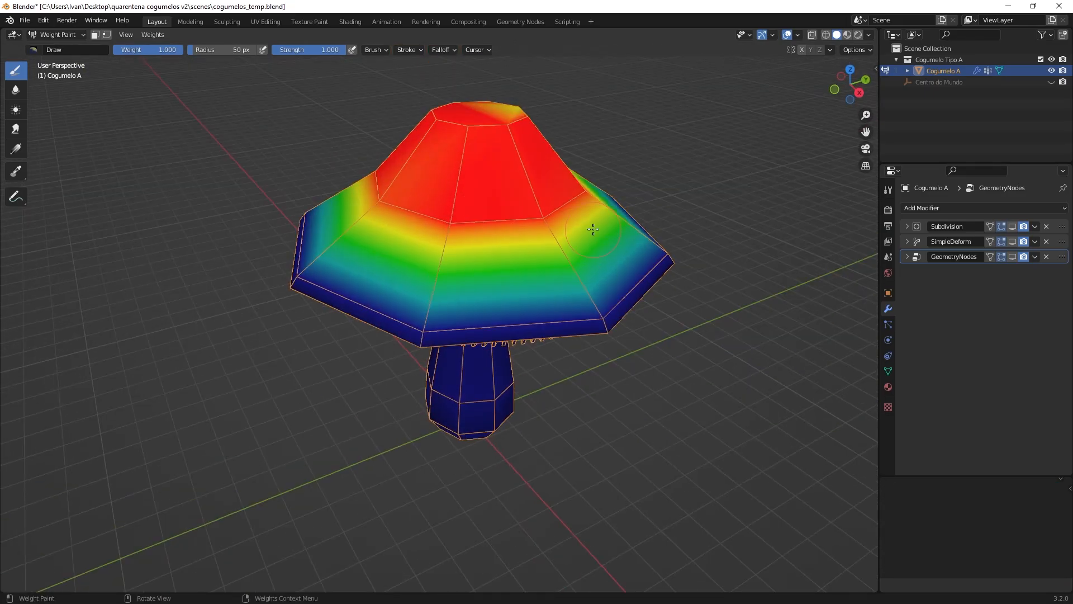
Step: Extend the weight 1.000 painting down to the vertices along the cap's outer rim
left_click_drag(426, 326, 580, 304)
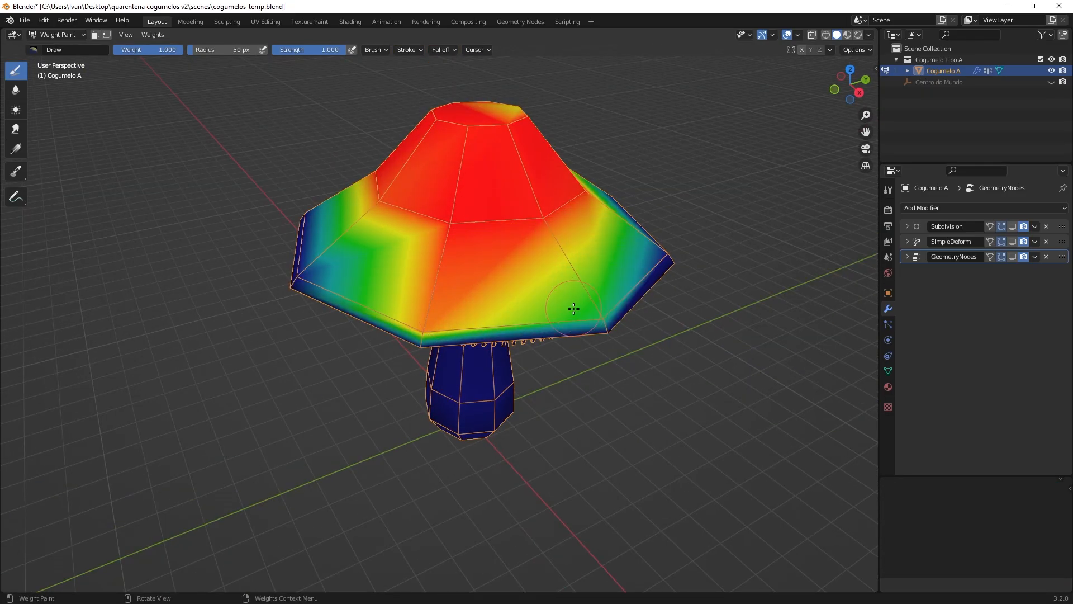
middle_click_drag(580, 304, 317, 290)
left_click_drag(316, 291, 455, 338)
middle_click_drag(570, 313, 302, 291)
left_click_drag(302, 291, 519, 310)
left_click_drag(574, 255, 581, 267)
middle_click_drag(580, 267, 394, 246)
left_click_drag(394, 304, 510, 313)
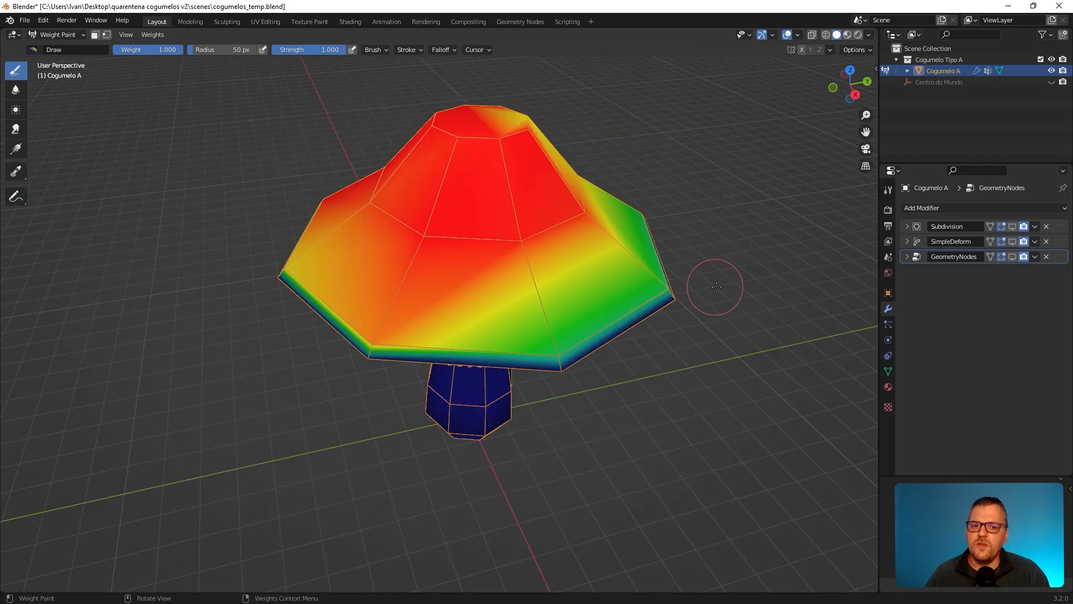
Step: Paint weight on the stem, then lower the brush weight and paint over the stem's base
middle_click_drag(699, 284, 600, 280)
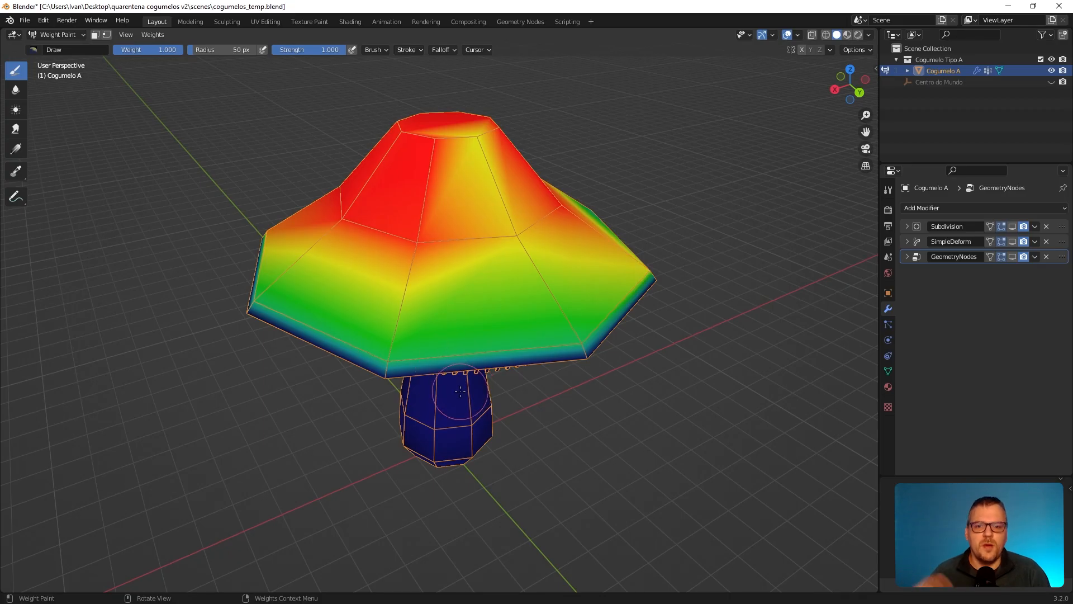
left_click_drag(435, 394, 429, 426)
middle_click_drag(429, 426, 520, 420)
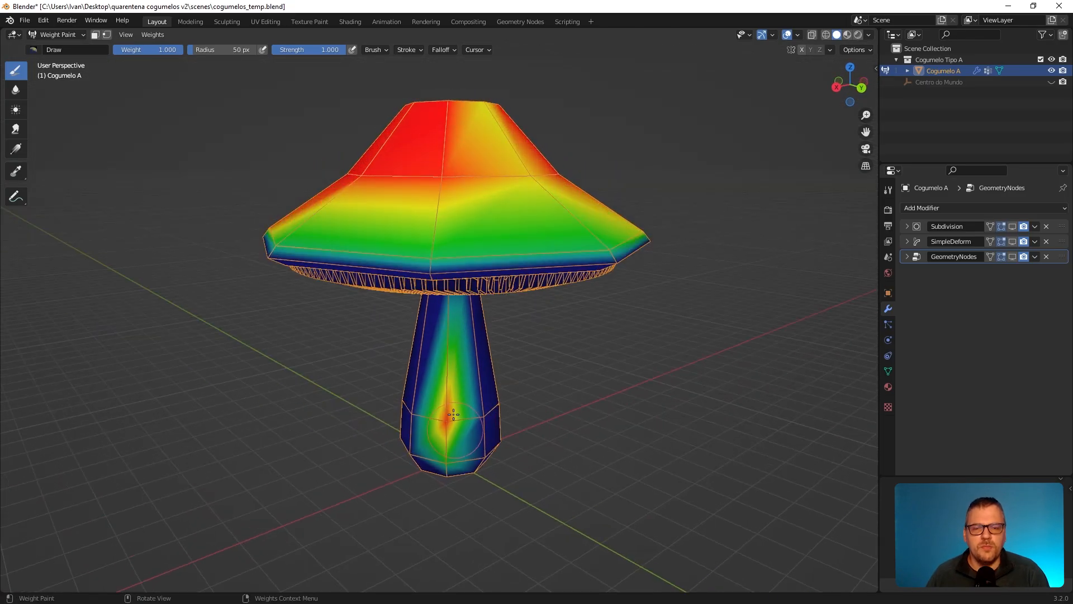
left_click_drag(176, 49, 109, 49)
mouse_move(472, 450)
left_mouse_down()
mouse_move(447, 425)
mouse_move(454, 465)
mouse_move(470, 462)
left_mouse_up()
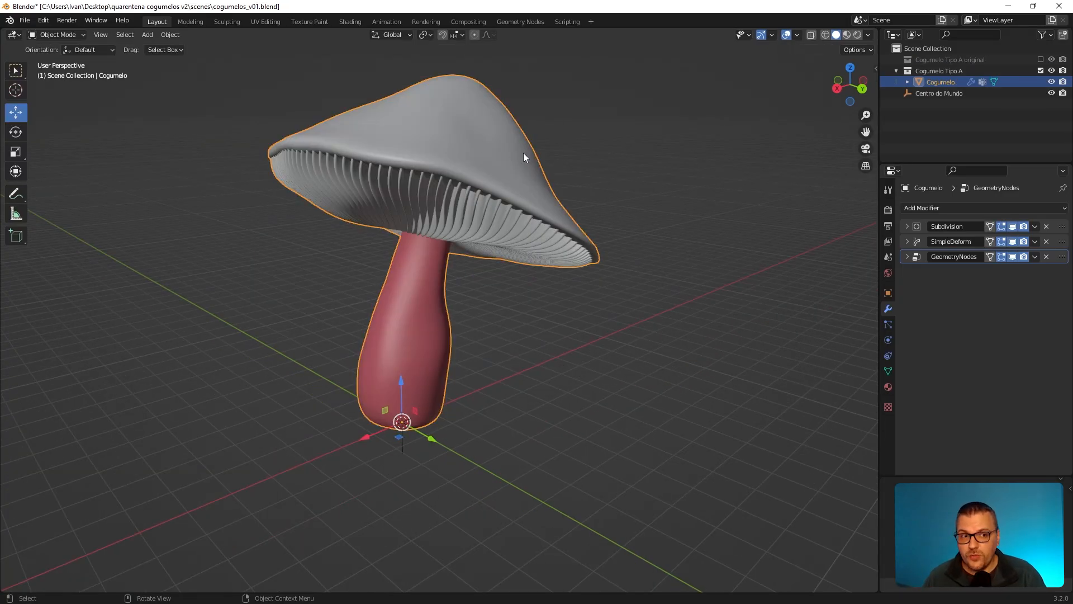
Step: Deselect the mushroom, split the viewport horizontally, and show the whole node tree in a Geometry Node Editor in the lower area
left_click(697, 117)
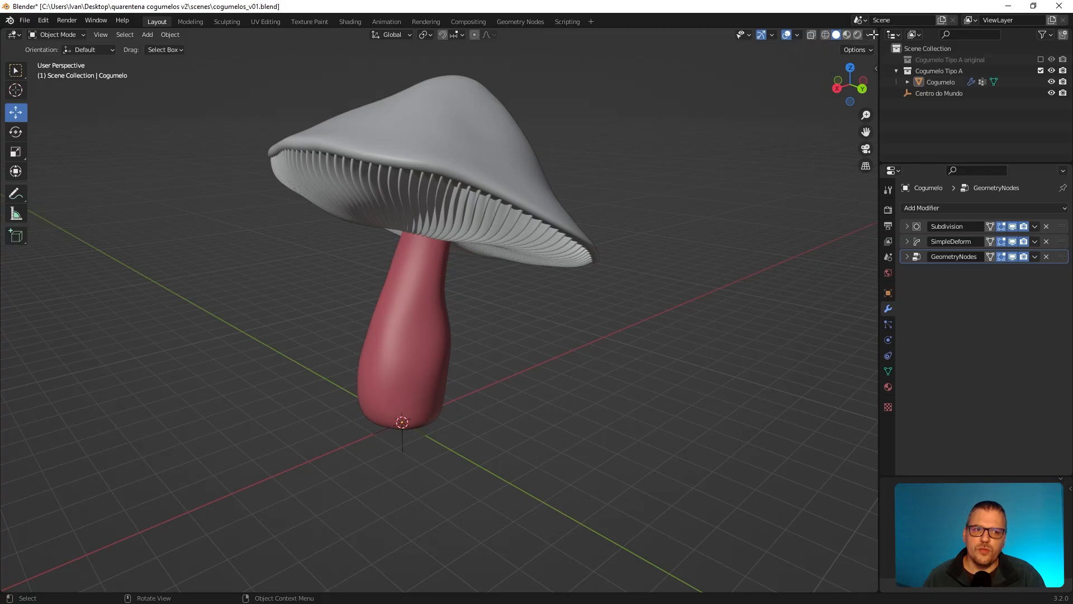
left_click_drag(878, 28, 736, 306)
left_click(15, 312)
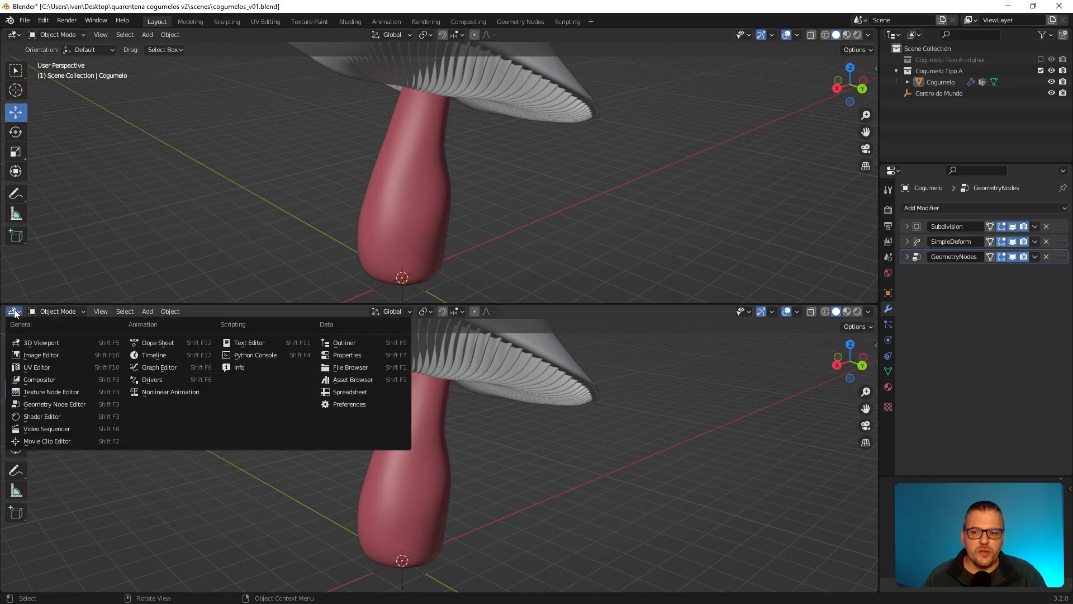
left_click(40, 411)
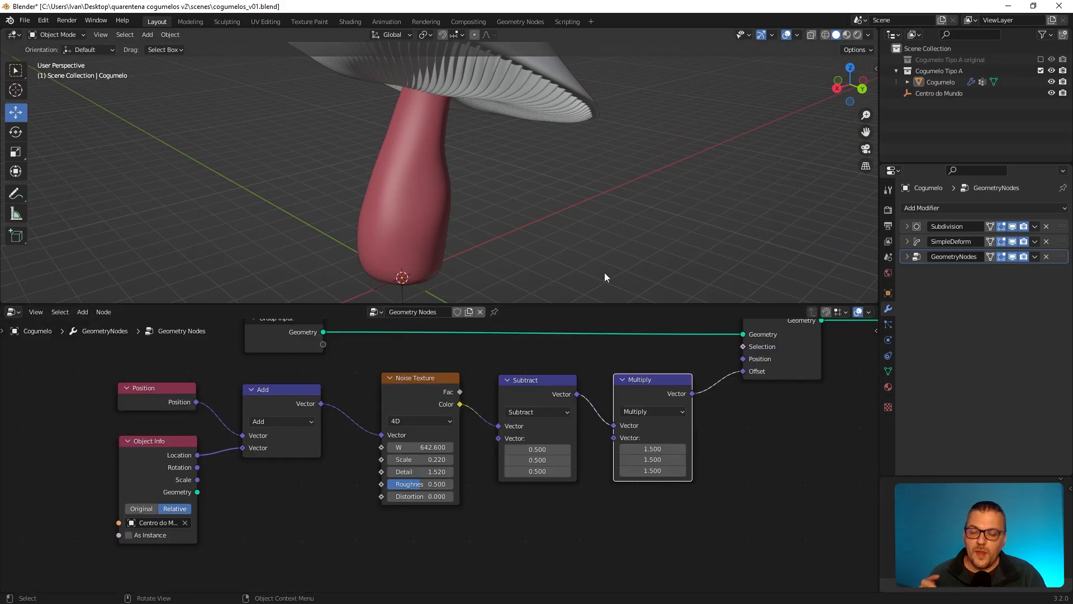
key("Home")
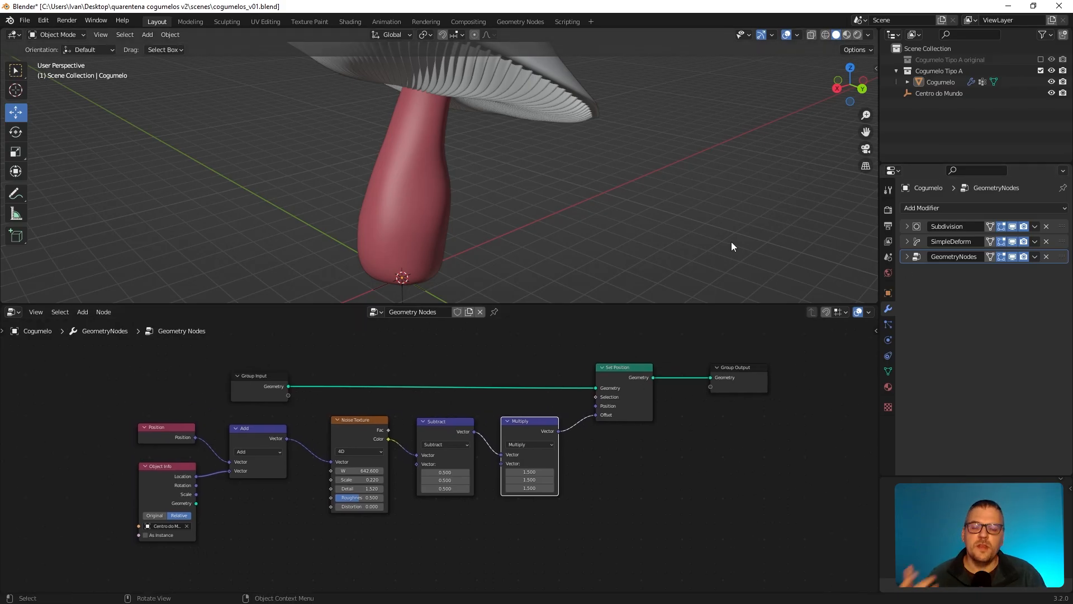
Step: Add a second Geometry Nodes modifier to the mushroom
middle_click_drag(715, 153, 517, 94)
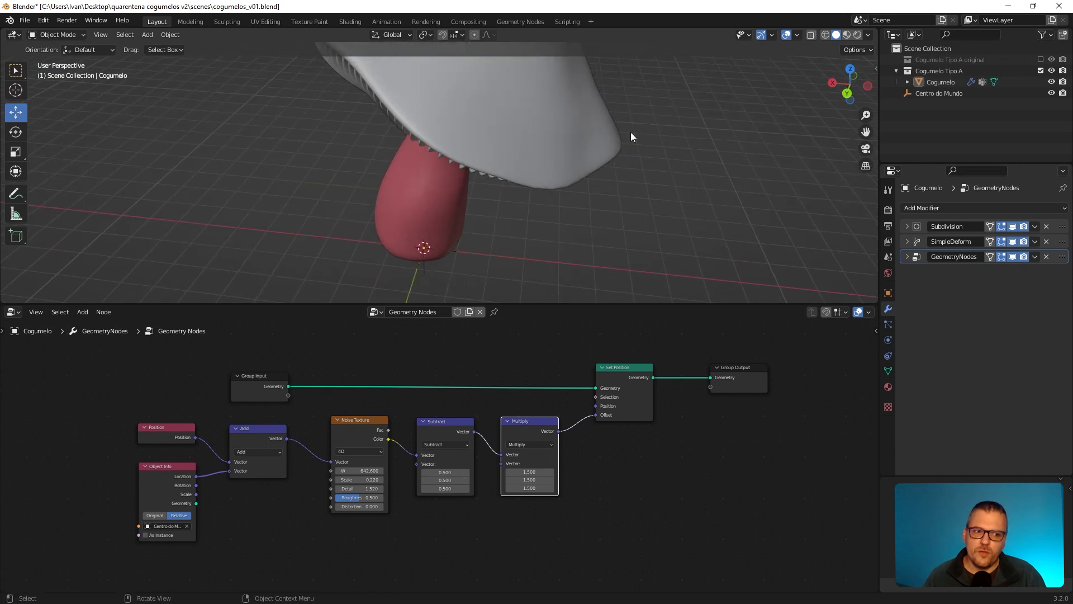
left_click(919, 208)
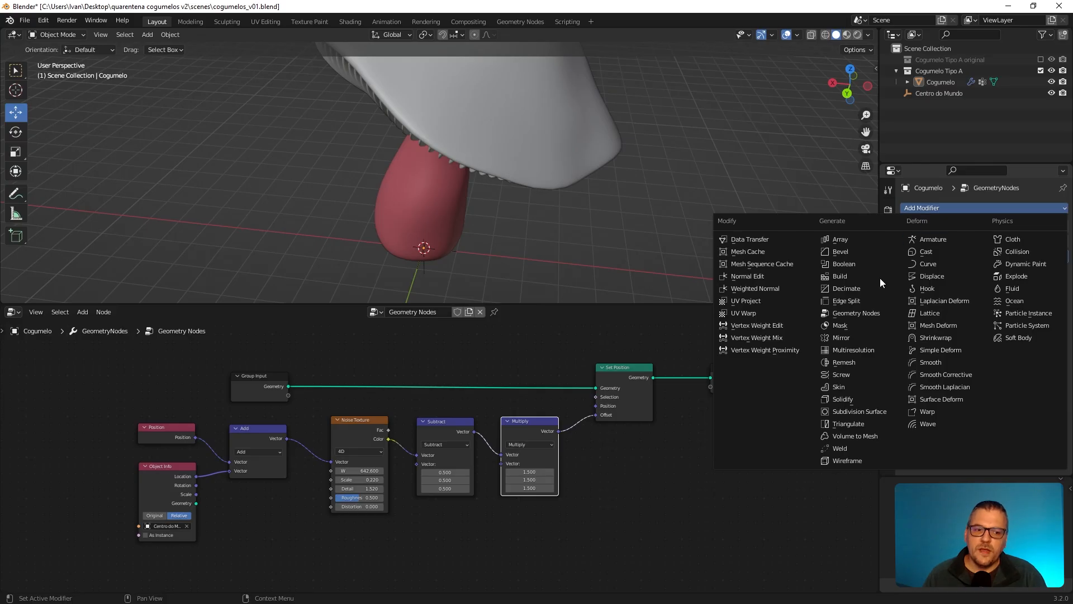
left_click(861, 314)
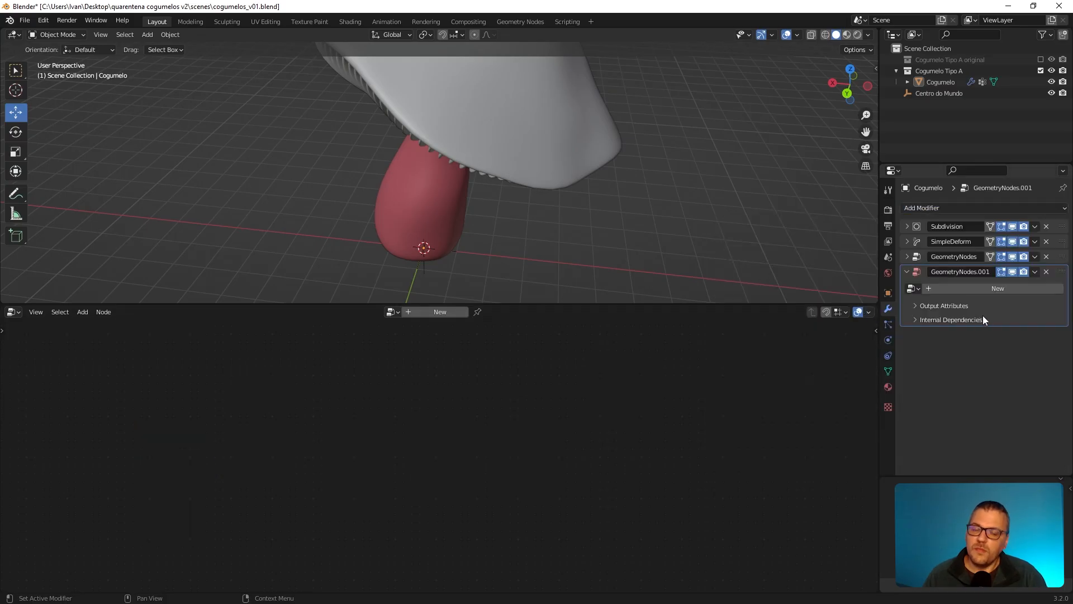
Step: Create a new node tree for the second Geometry Nodes modifier on the mushroom
left_click(1064, 260)
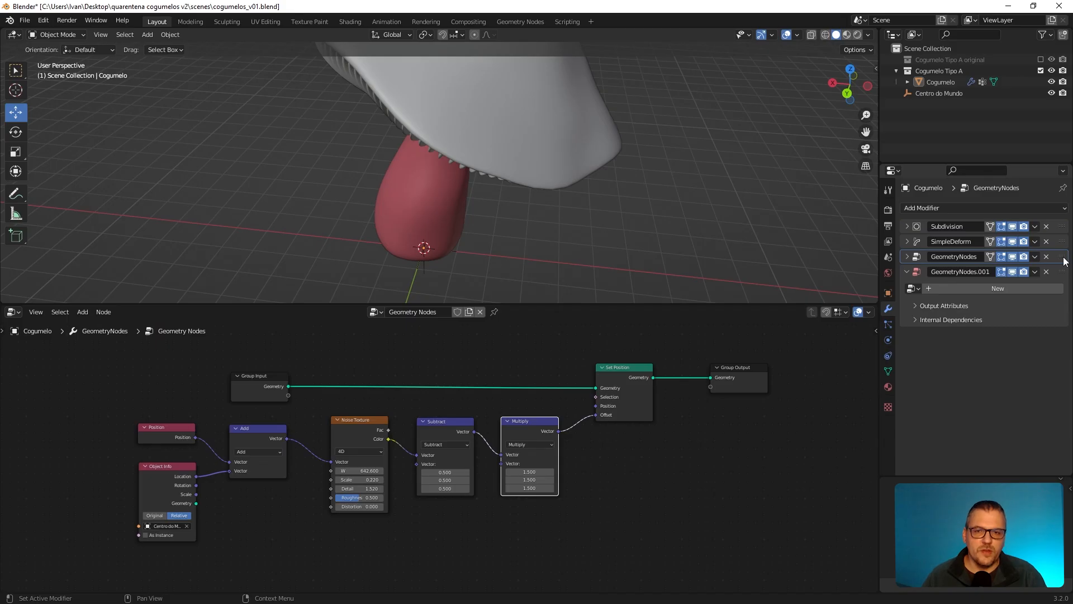
left_click(1065, 277)
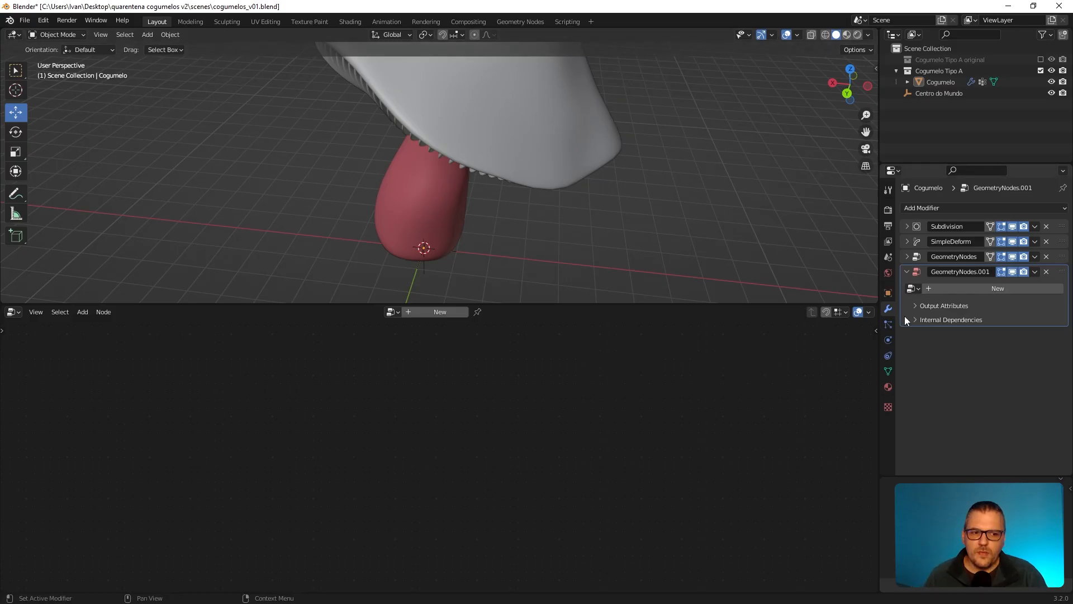
left_click(1059, 317)
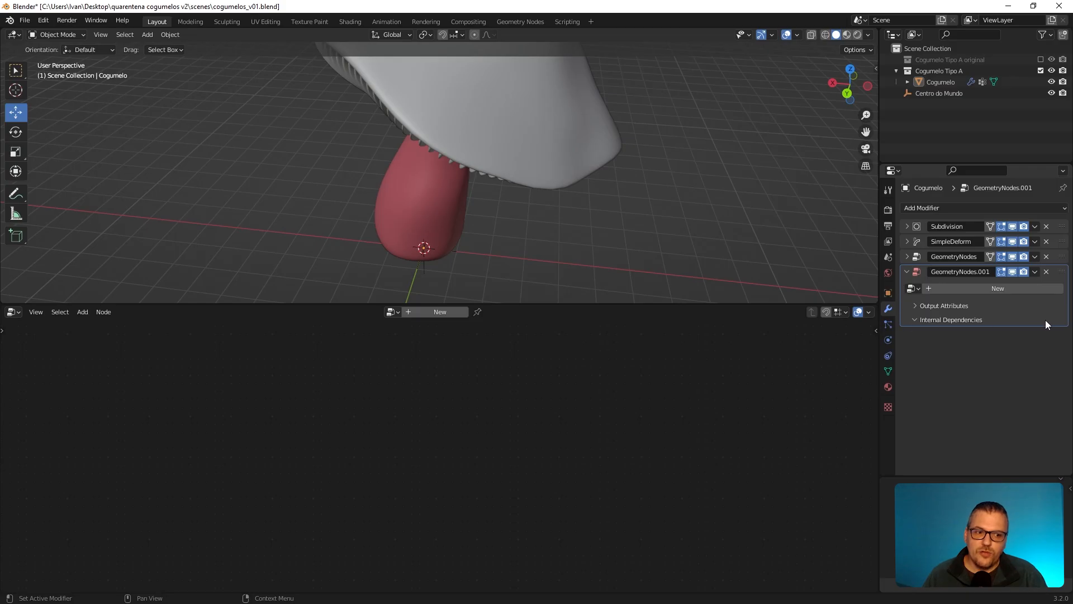
left_click(435, 312)
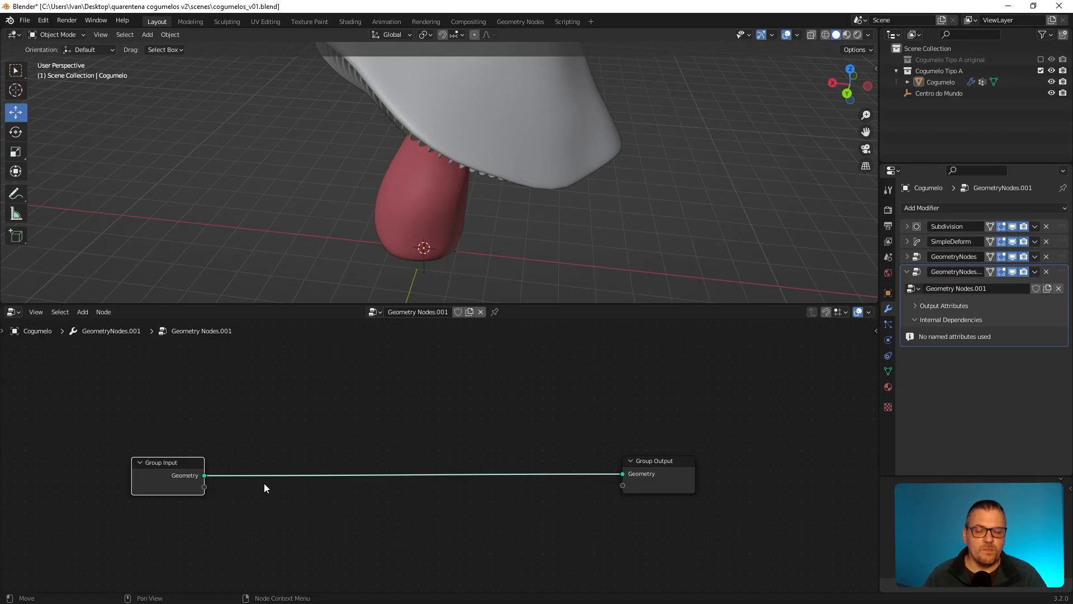
Step: Insert a Distribute Points on Faces node between the Group Input and Group Output nodes
key("shift+a")
left_click(179, 377)
left_click(83, 312)
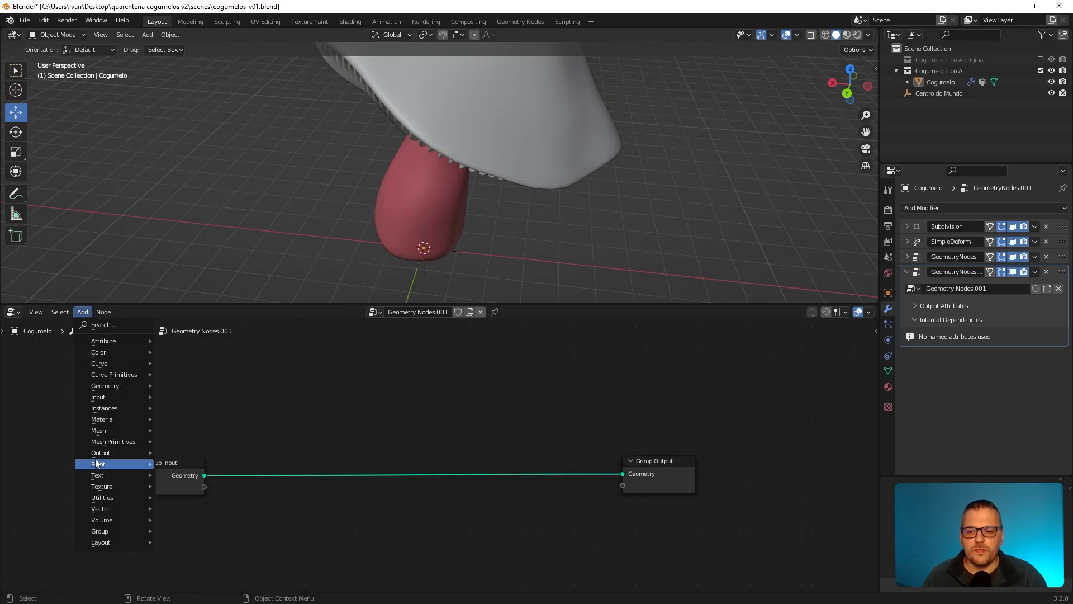
mouse_move(97, 464)
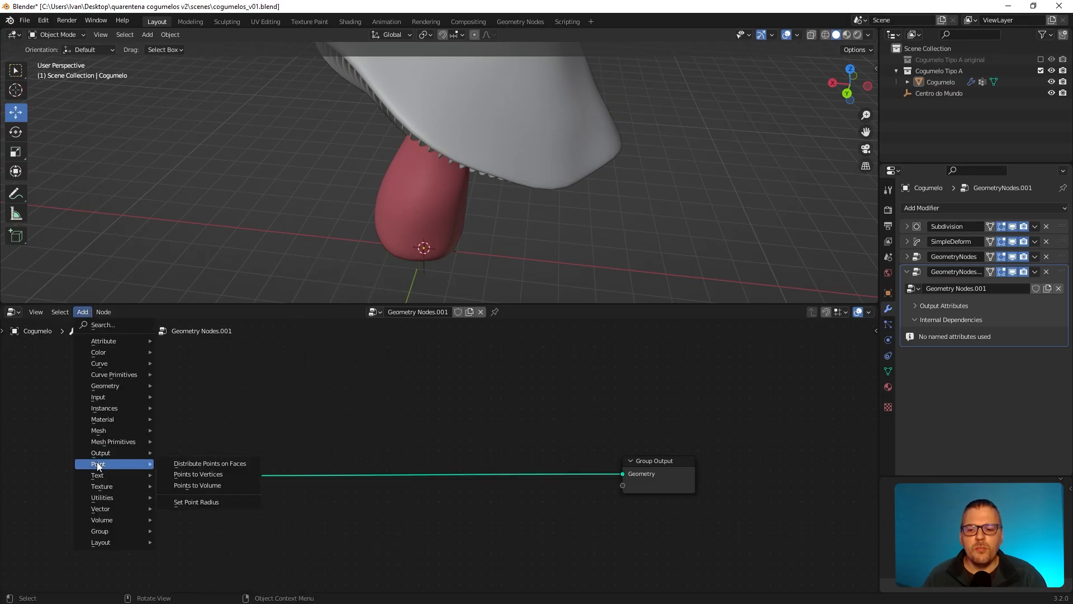
left_click(202, 464)
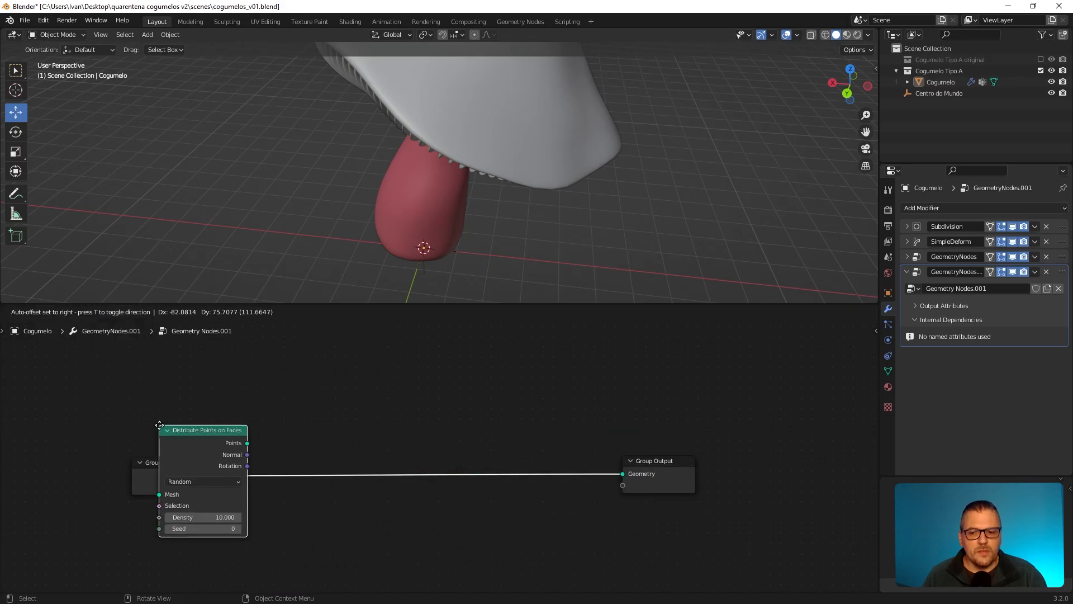
left_click(251, 433)
left_click_drag(312, 438, 329, 437)
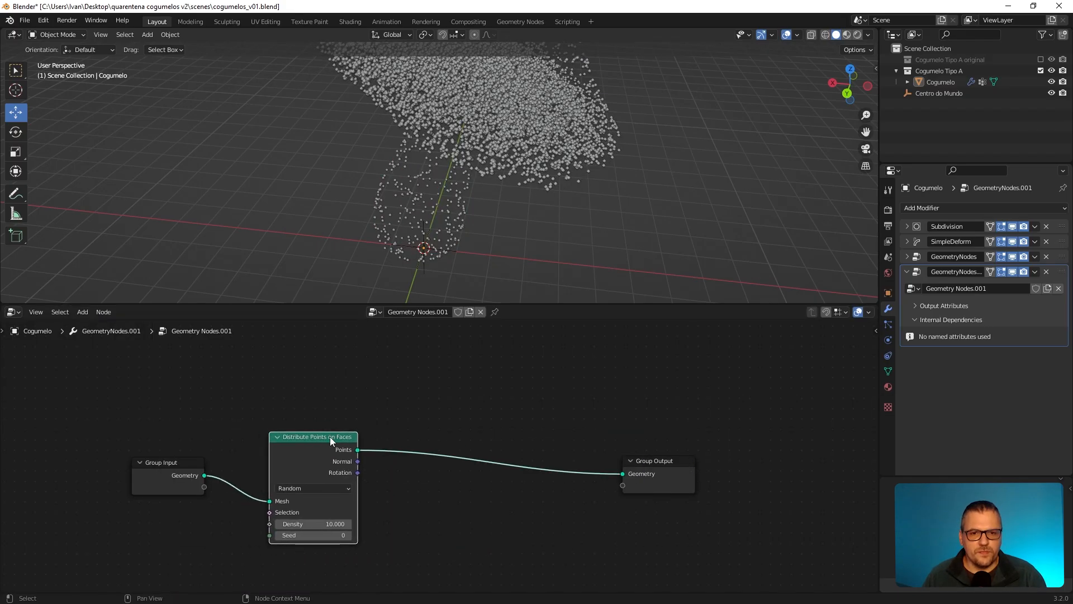
Step: Set the distribution method of Distribute Points on Faces to Poisson Disk
middle_click_drag(527, 204, 535, 180)
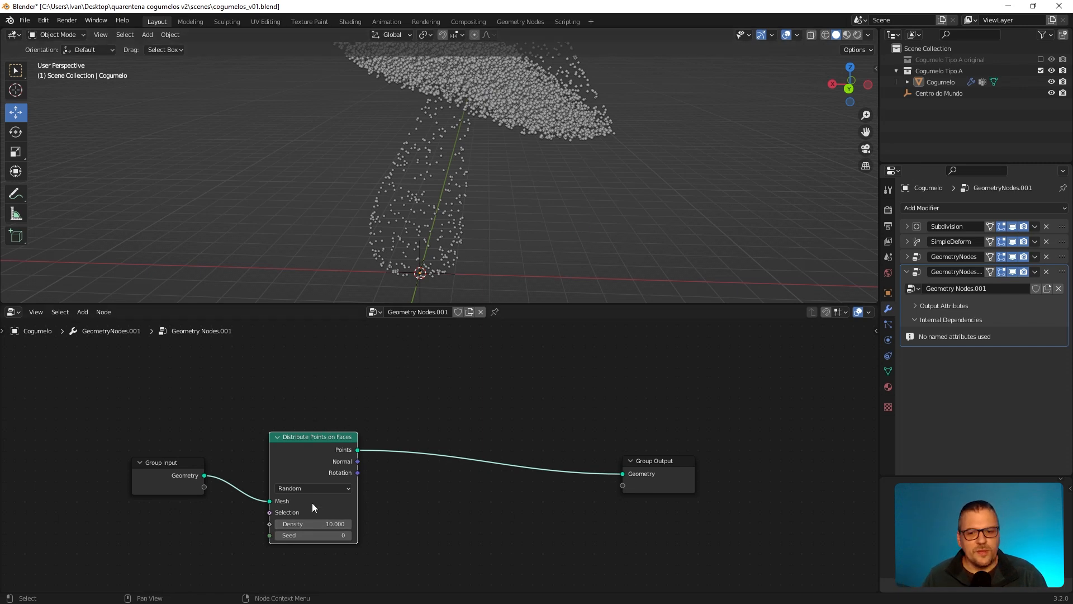
scroll(310, 494, "up", 2)
middle_click_drag(330, 441, 317, 382)
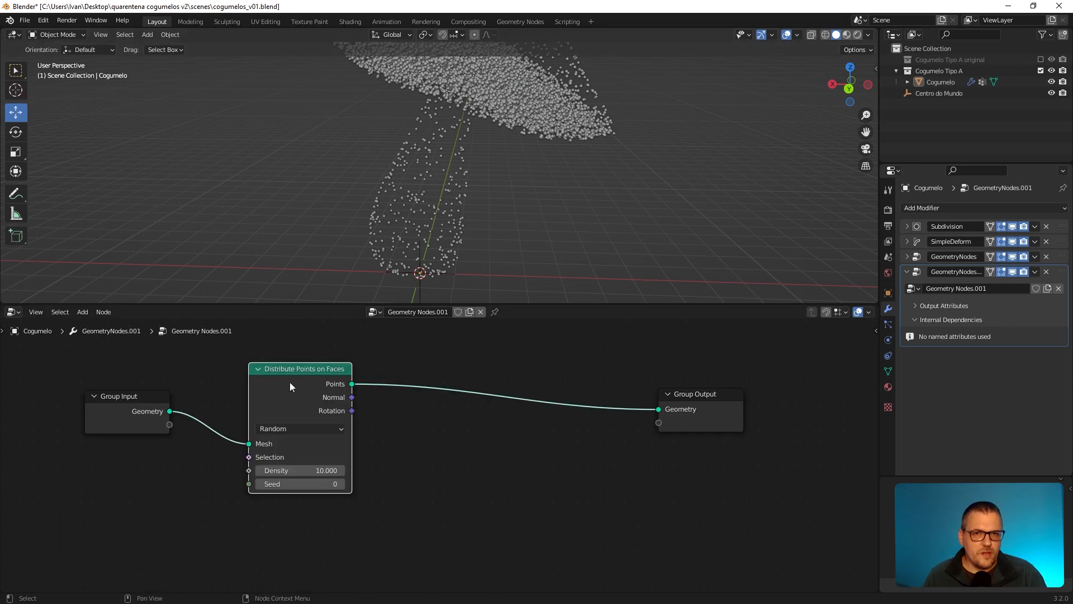
left_click(280, 428)
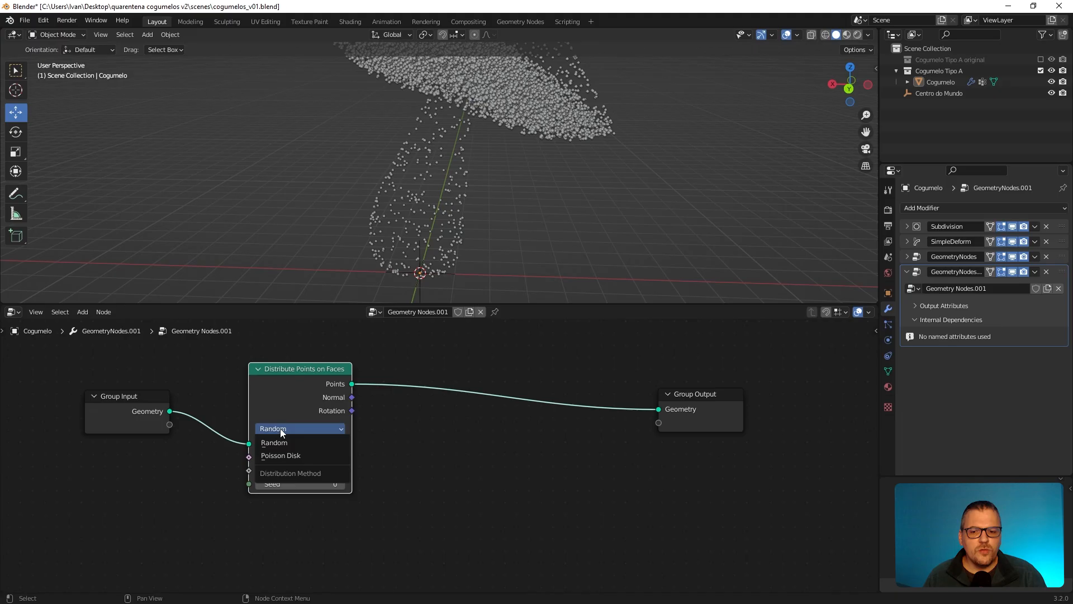
left_click(284, 457)
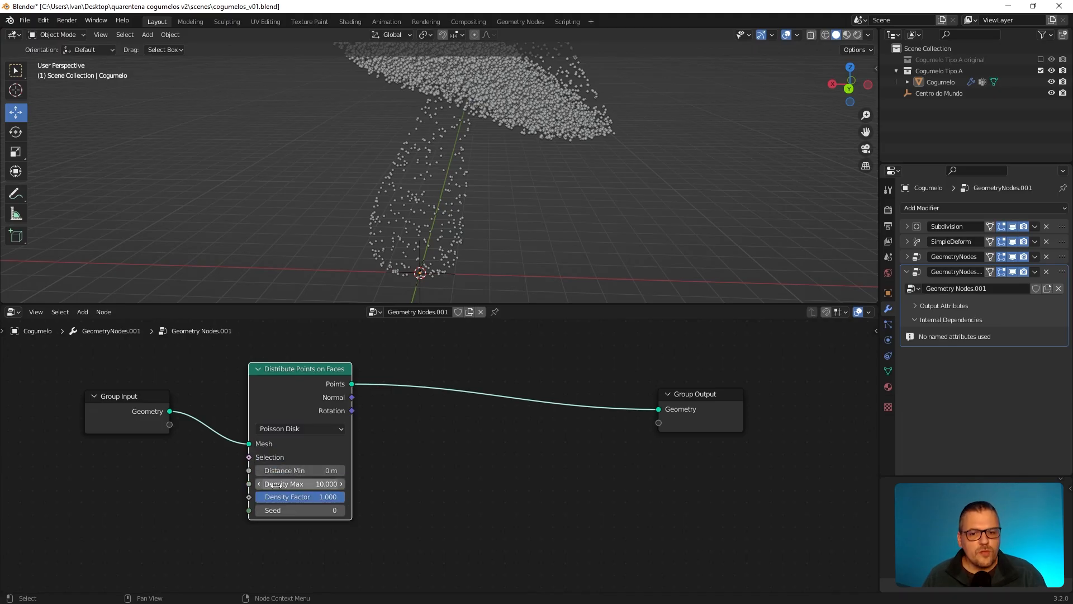
mouse_move(334, 496)
left_mouse_down()
mouse_move(258, 497)
mouse_move(345, 496)
left_mouse_up()
middle_click_drag(423, 510, 440, 511)
scroll(235, 514, "up", 2)
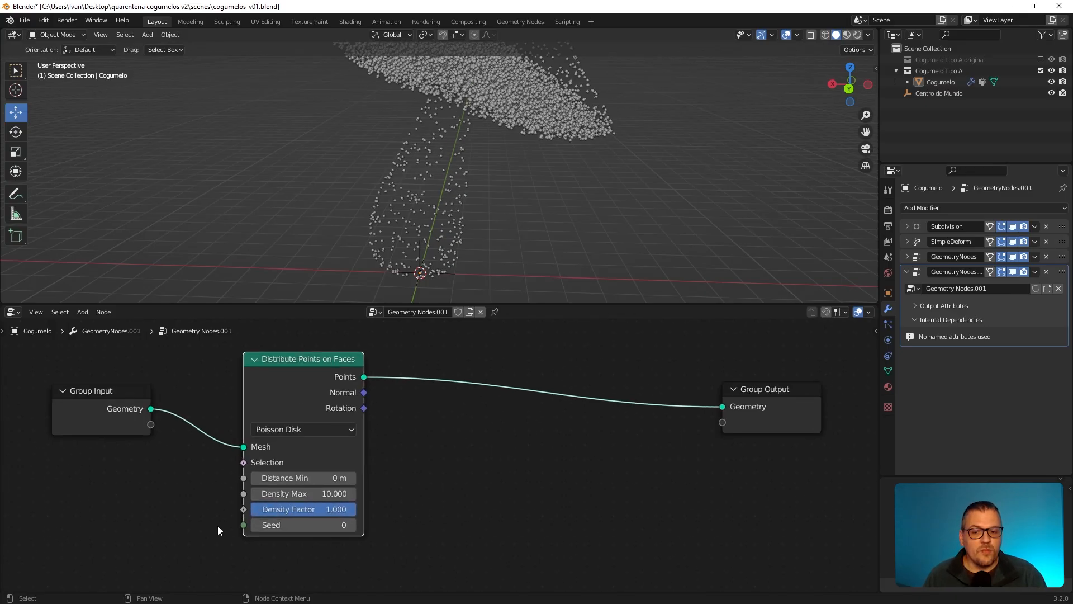
Step: Reposition the Group Input node and expose Density Factor as a modifier input by linking it to Group Input
middle_click_drag(219, 525, 408, 529)
left_click_drag(268, 403, 222, 446)
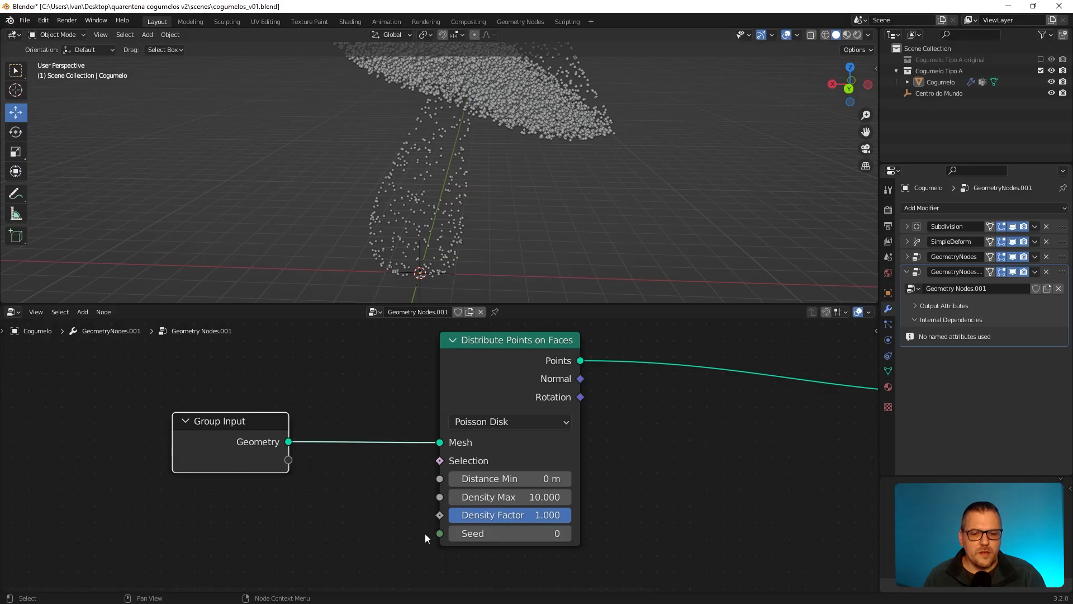
left_click_drag(441, 515, 437, 521)
left_click_drag(335, 489, 291, 461)
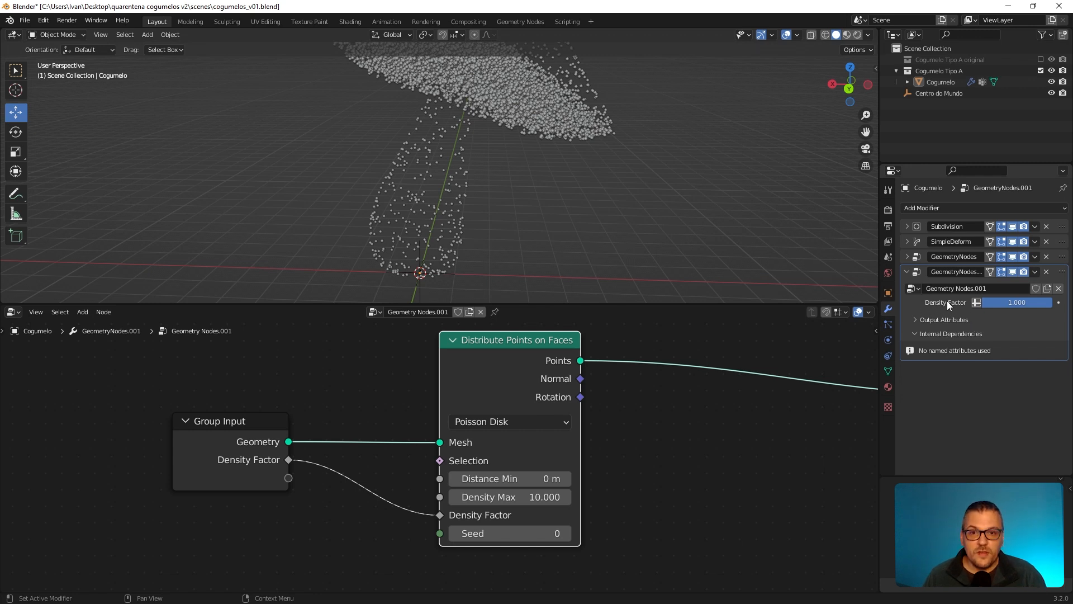
Step: Switch the modifier's Density Factor to attribute input and choose the painted vertex group Group
left_click_drag(1027, 301, 1053, 303)
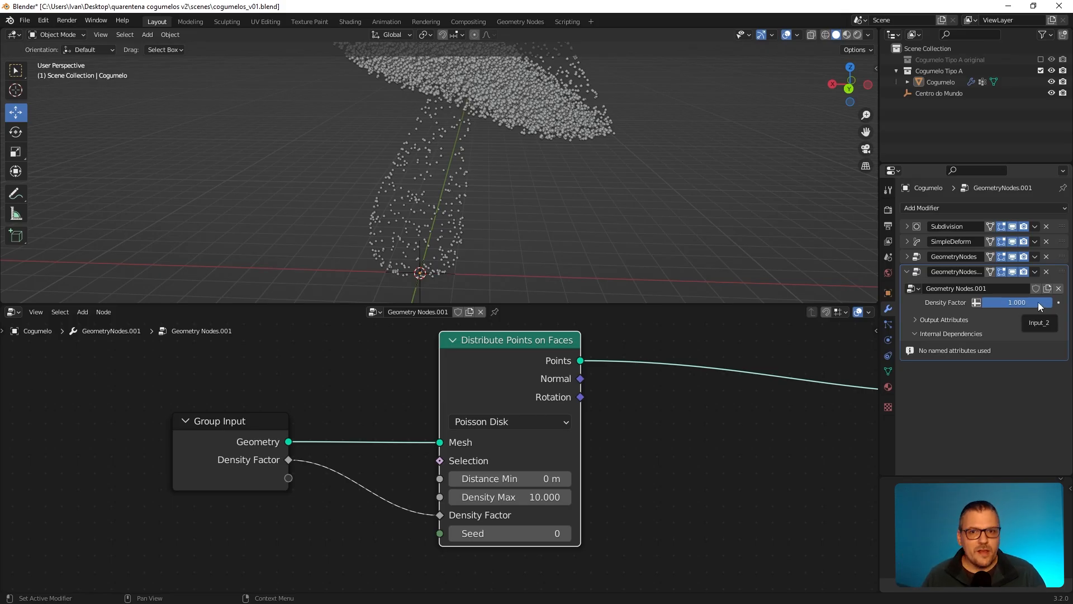
mouse_move(1038, 302)
left_mouse_down()
mouse_move(988, 303)
mouse_move(1041, 302)
left_mouse_up()
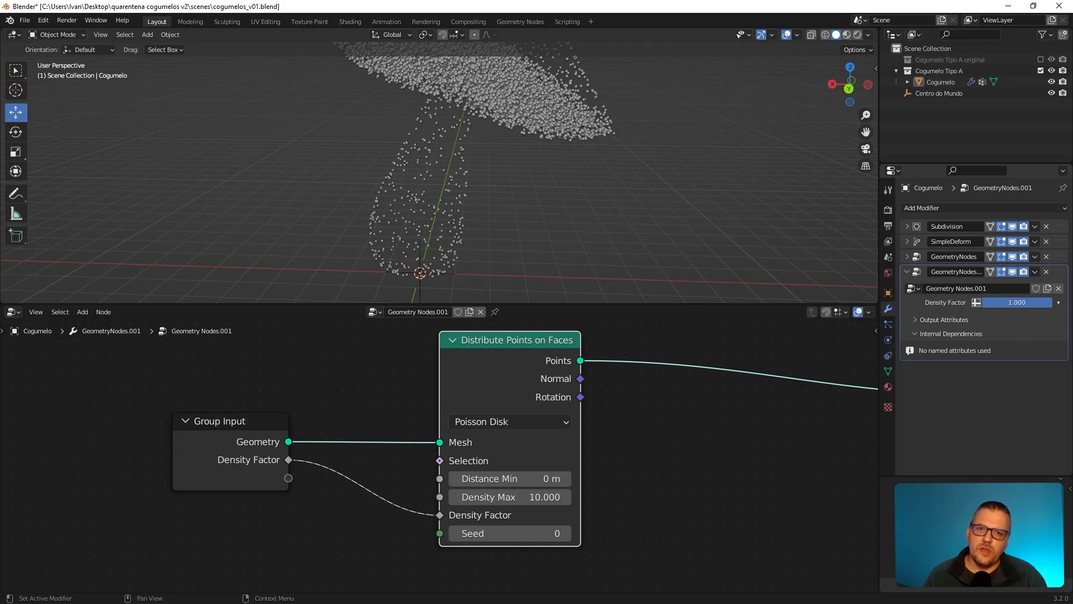
left_click(977, 303)
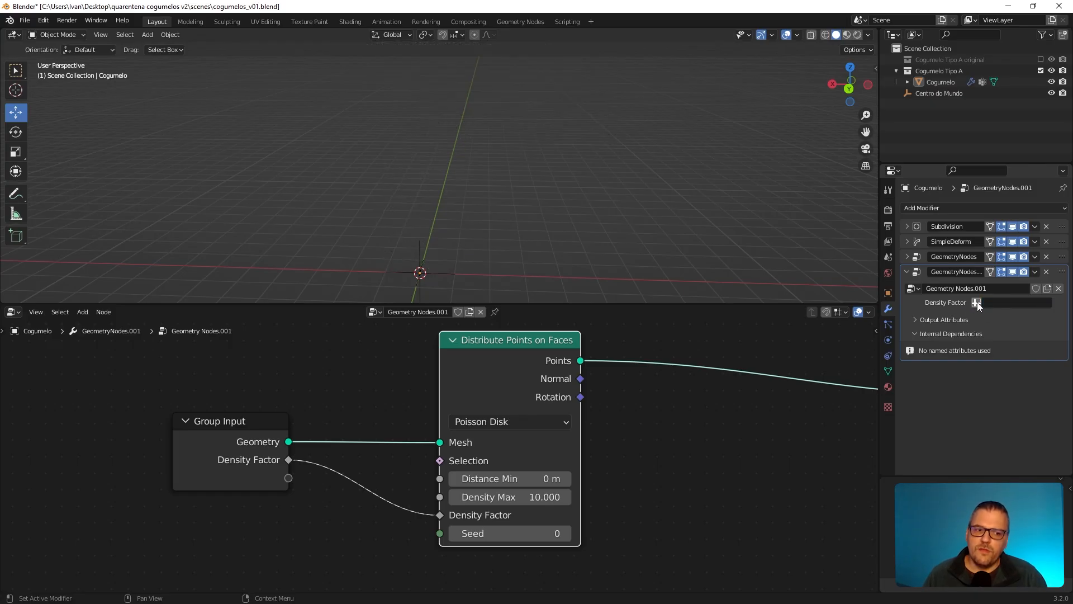
left_click(1005, 303)
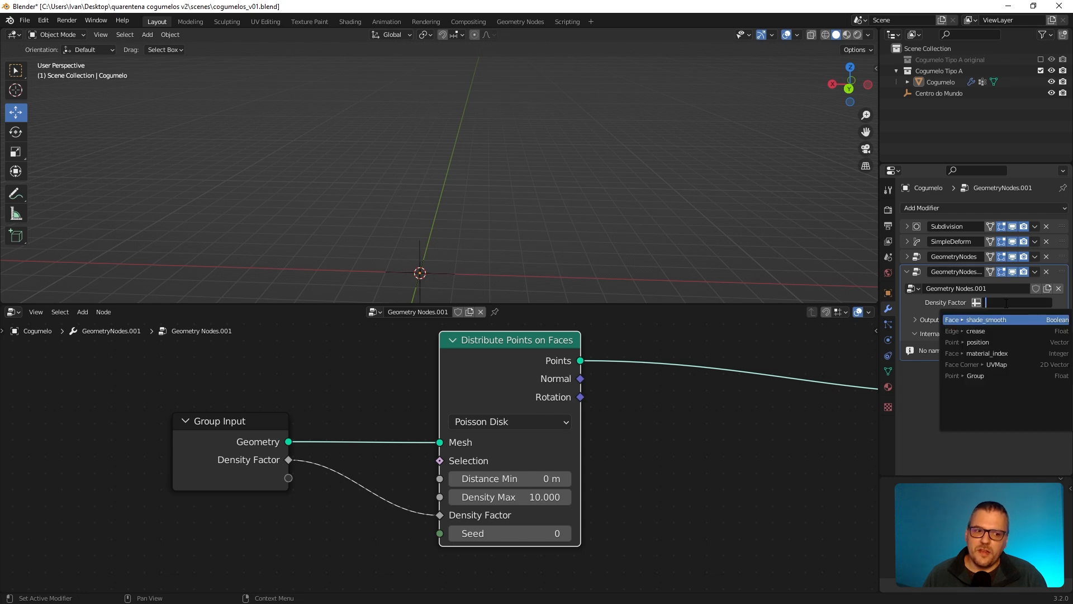
left_click(979, 375)
middle_click_drag(620, 95, 593, 158)
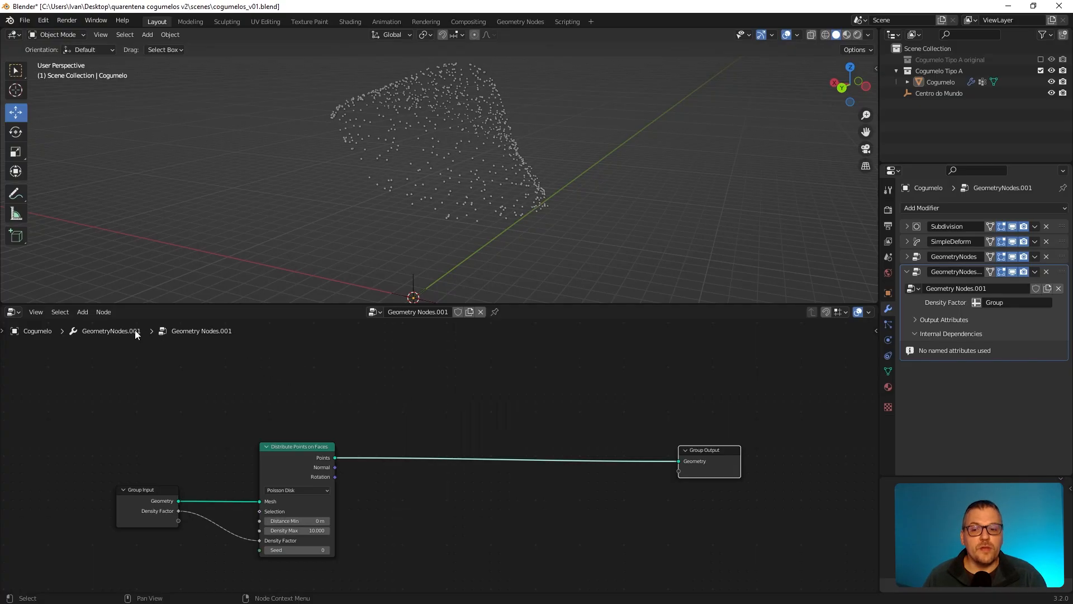
Step: Add an Ico Sphere node above Distribute Points on Faces and connect its Mesh output to Group Output
left_click(81, 311)
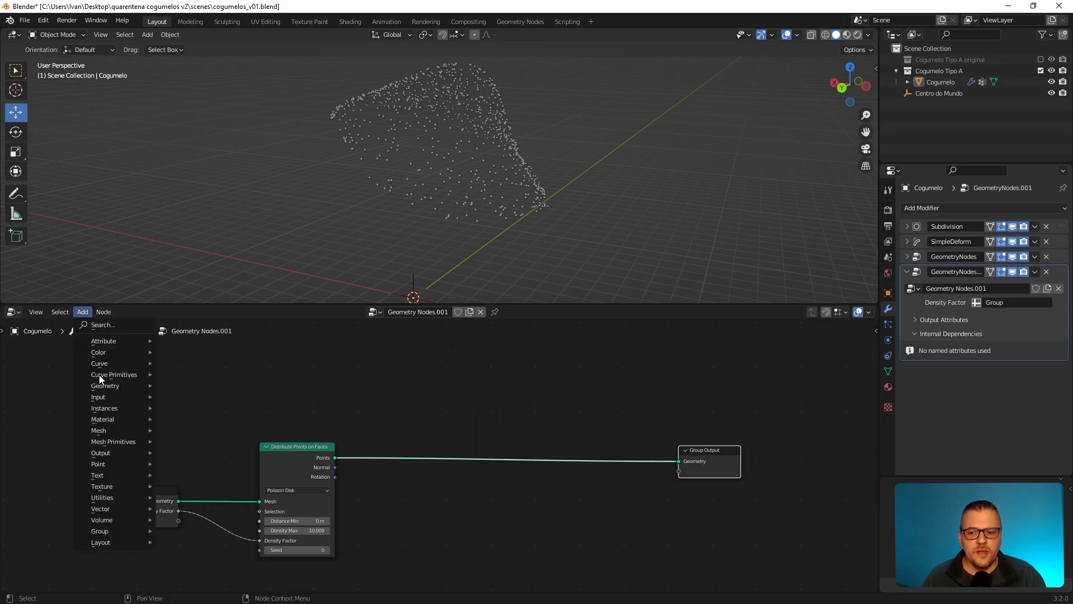
mouse_move(115, 443)
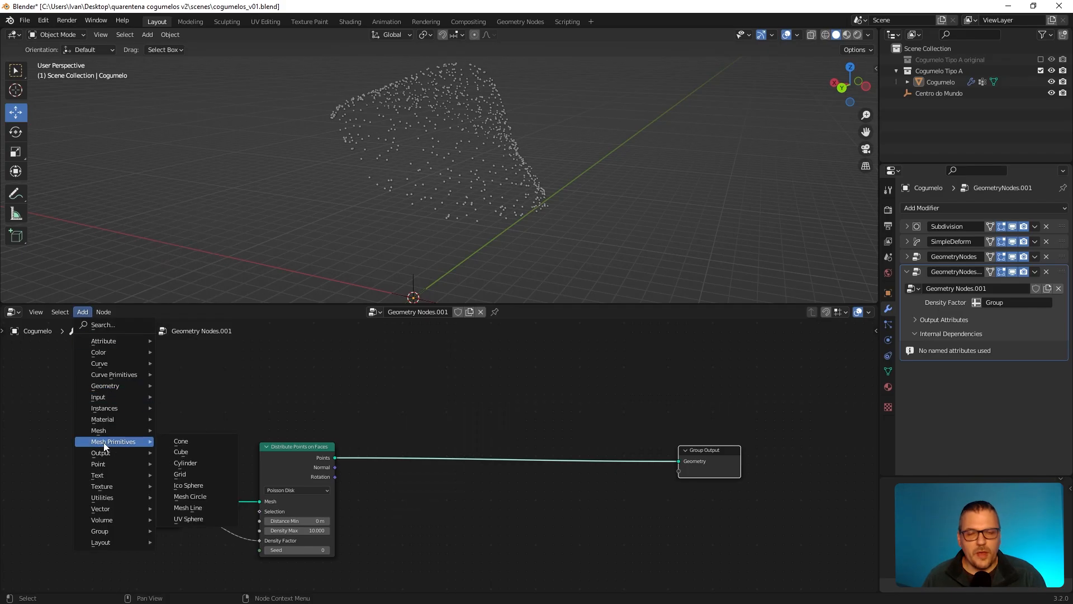
left_click(179, 486)
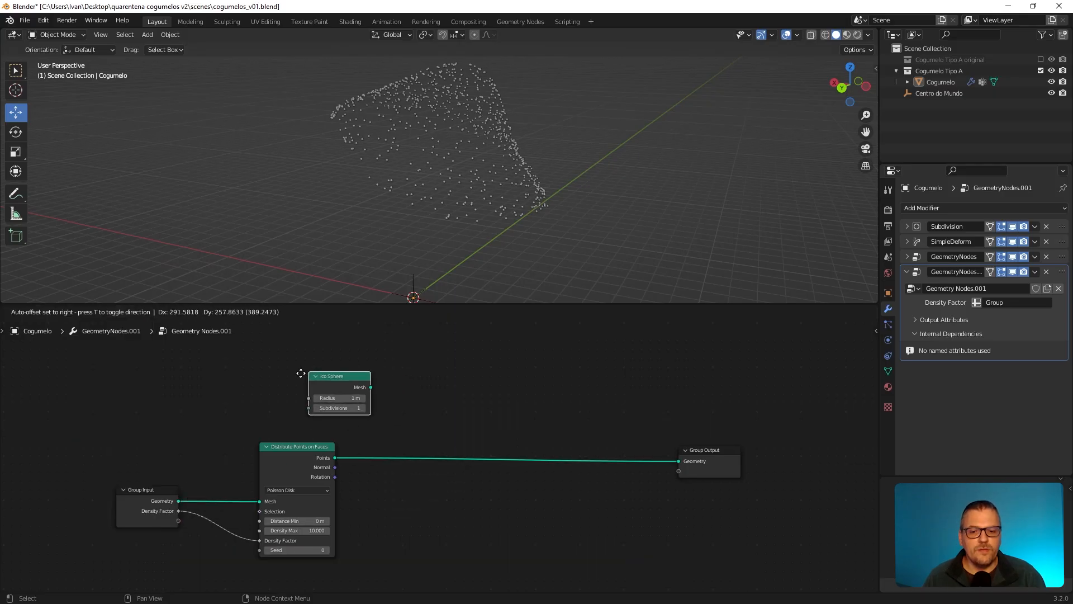
left_click(262, 374)
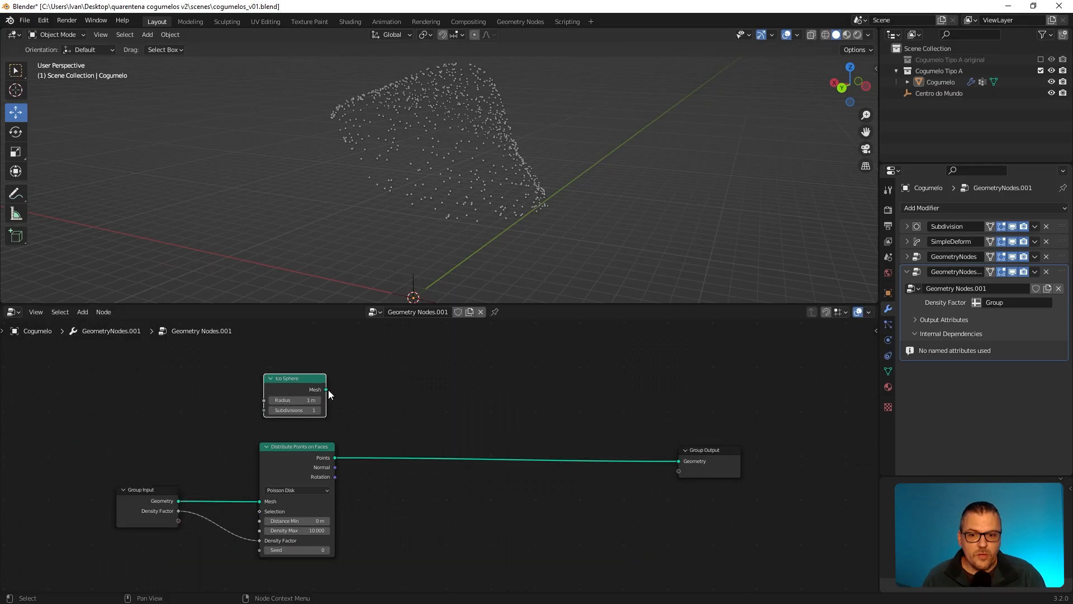
left_click_drag(326, 389, 681, 462)
Step: Set the Ico Sphere's subdivisions to 2
middle_click_drag(431, 230, 414, 263)
scroll(346, 408, "up", 1)
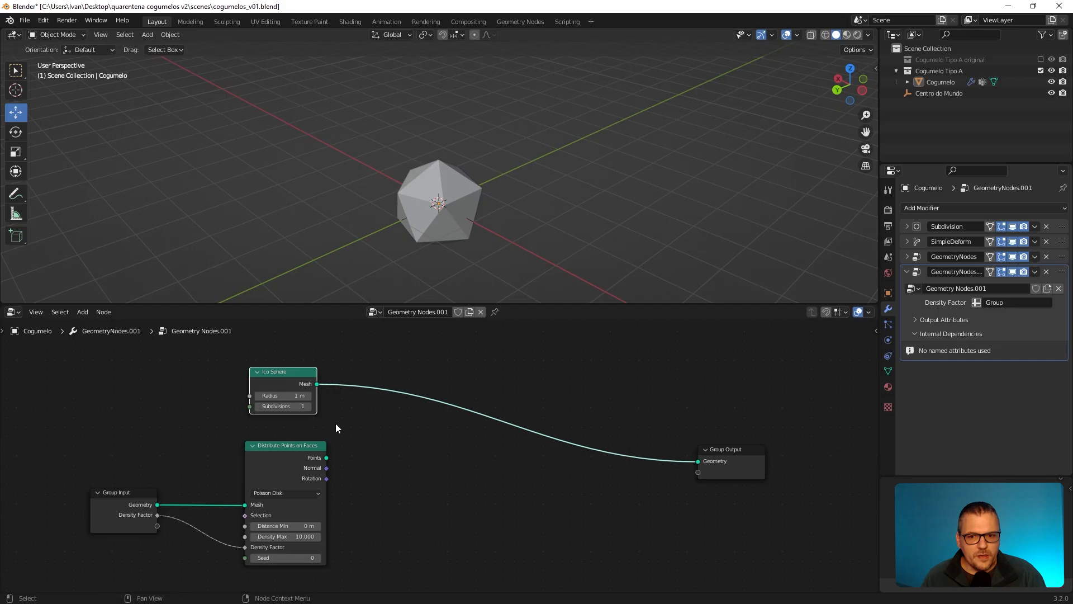
left_click(308, 406)
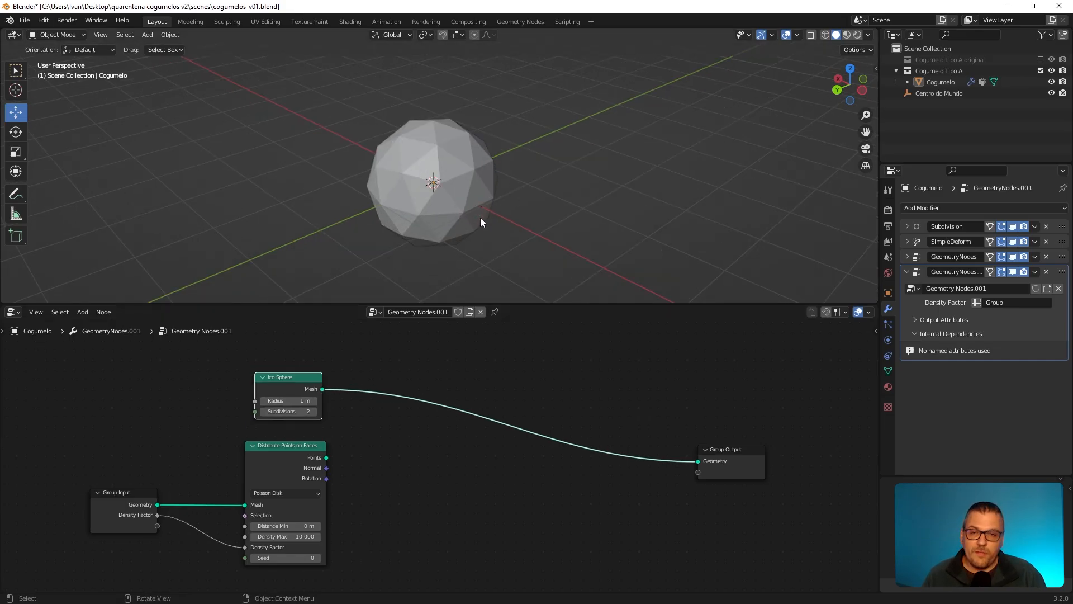
Step: Insert a Set Shade Smooth node between the Ico Sphere and Group Output
left_click(85, 311)
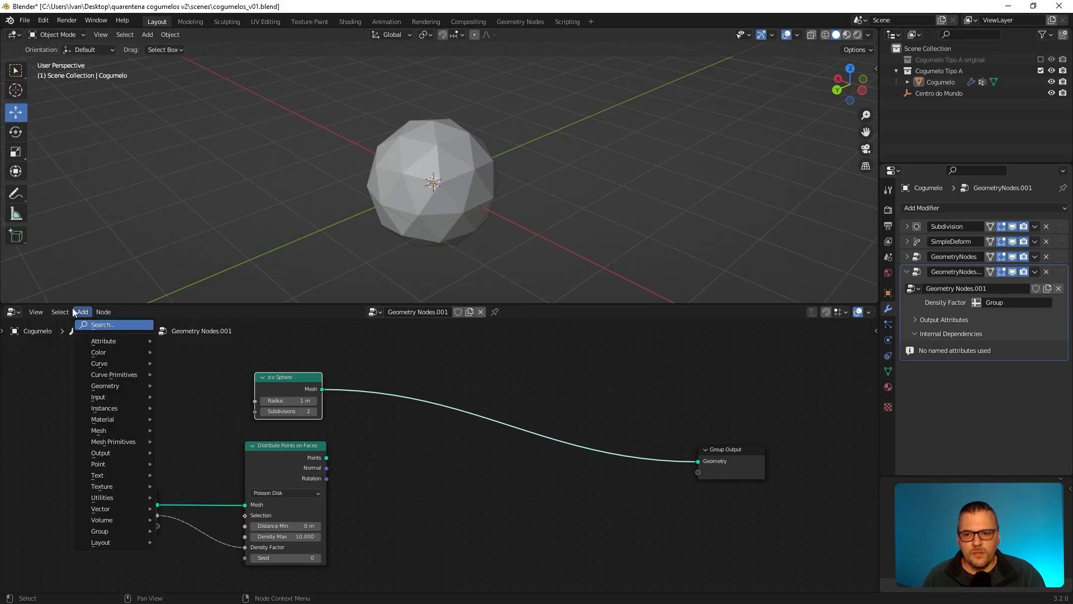
mouse_move(113, 429)
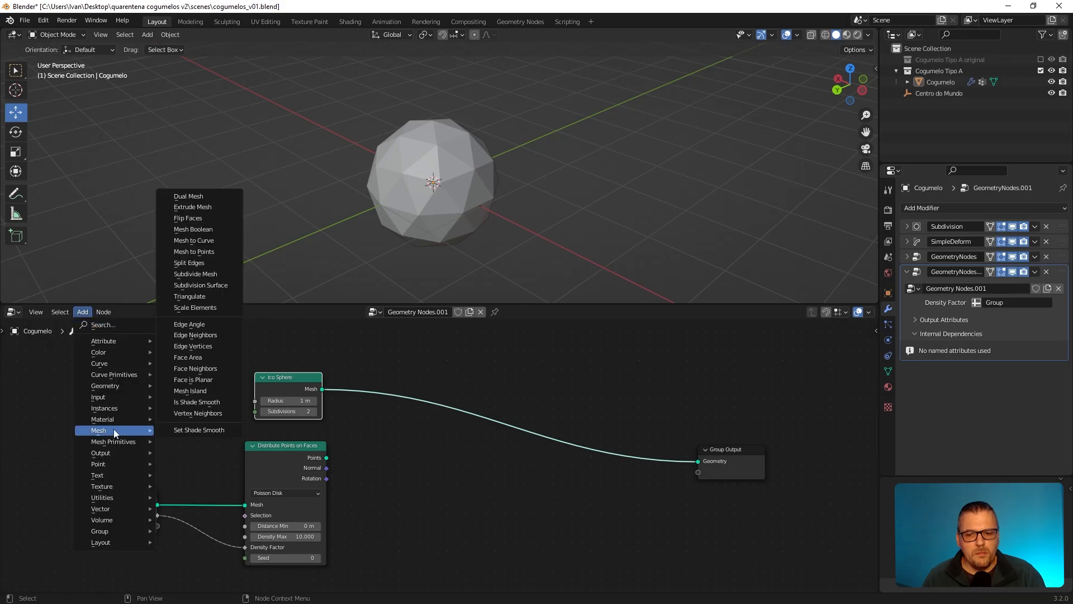
left_click(189, 431)
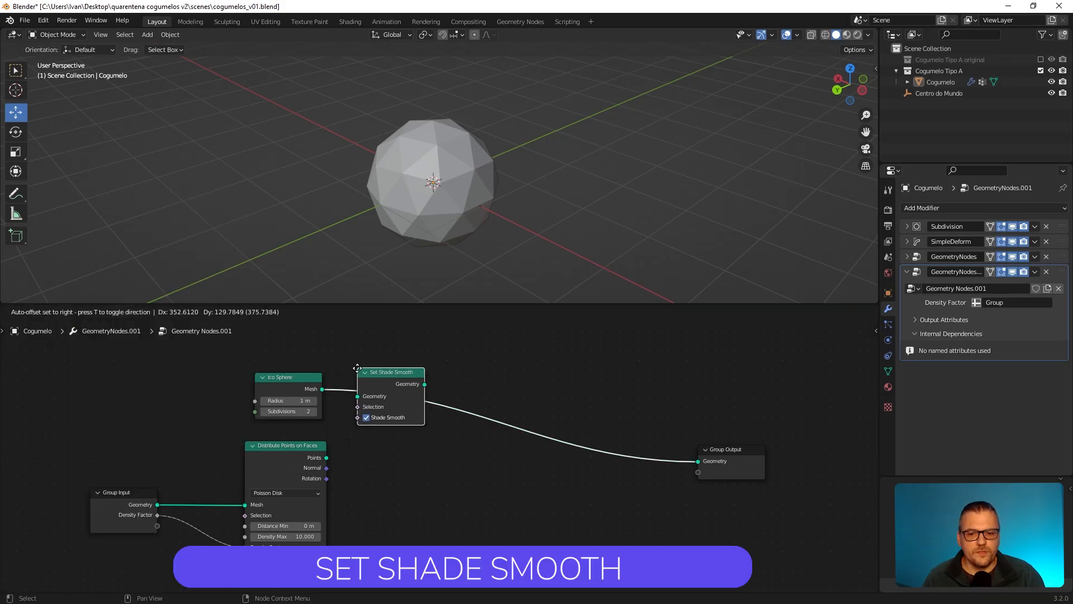
left_click(360, 367)
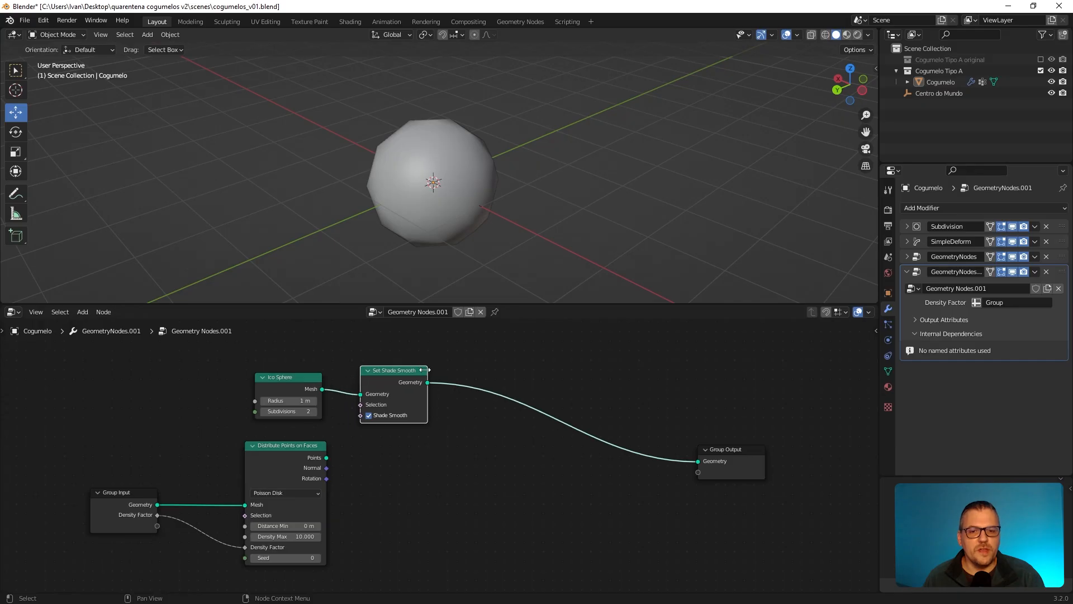
mouse_move(570, 231)
middle_mouse_down()
mouse_move(453, 230)
mouse_move(585, 217)
mouse_move(558, 226)
mouse_move(568, 228)
middle_mouse_up()
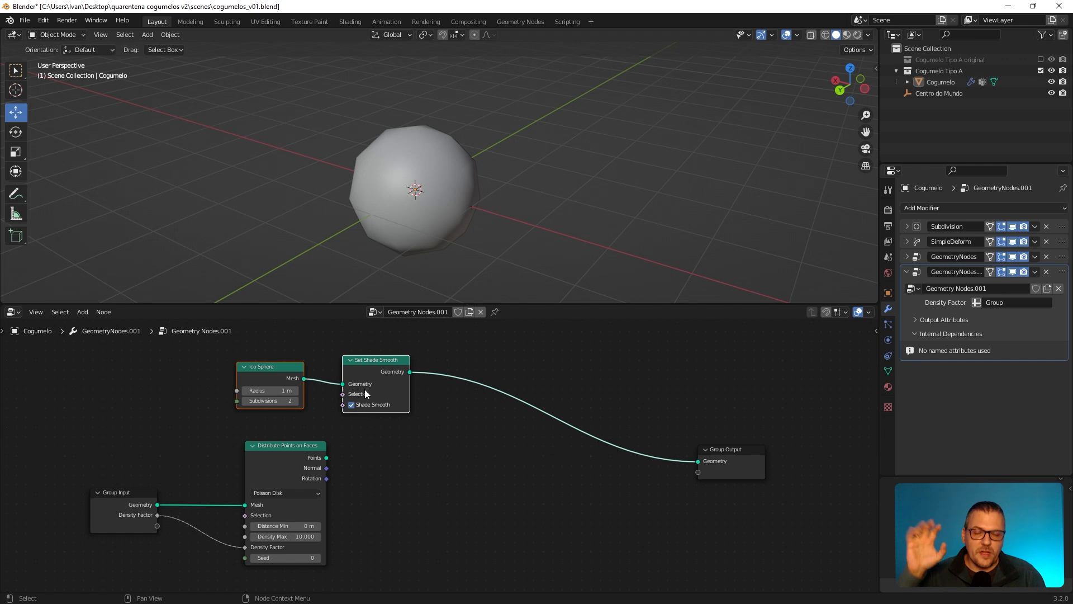
Step: Connect the Points output of Distribute Points on Faces to Group Output in place of the smoothed sphere
left_click(300, 447)
left_click_drag(326, 457, 698, 461)
left_click_drag(298, 447, 297, 461)
scroll(484, 187, "down", 8)
middle_click_drag(577, 169, 560, 170)
left_click_drag(410, 372, 698, 461)
key("ctrl+z")
Step: Insert an Instance on Points node between Distribute Points on Faces and Group Output
left_click(83, 312)
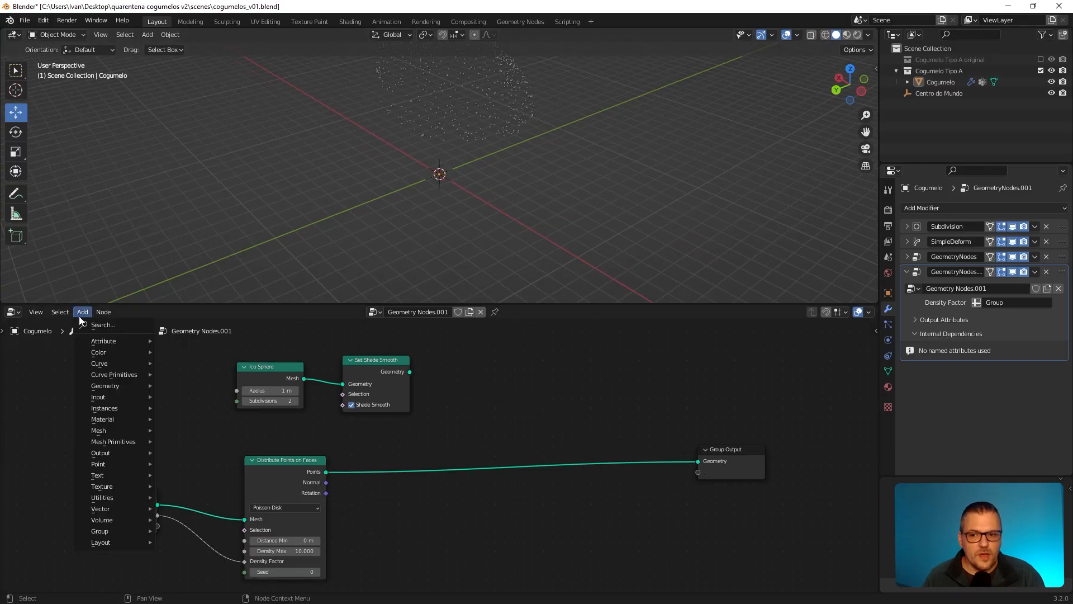
mouse_move(110, 408)
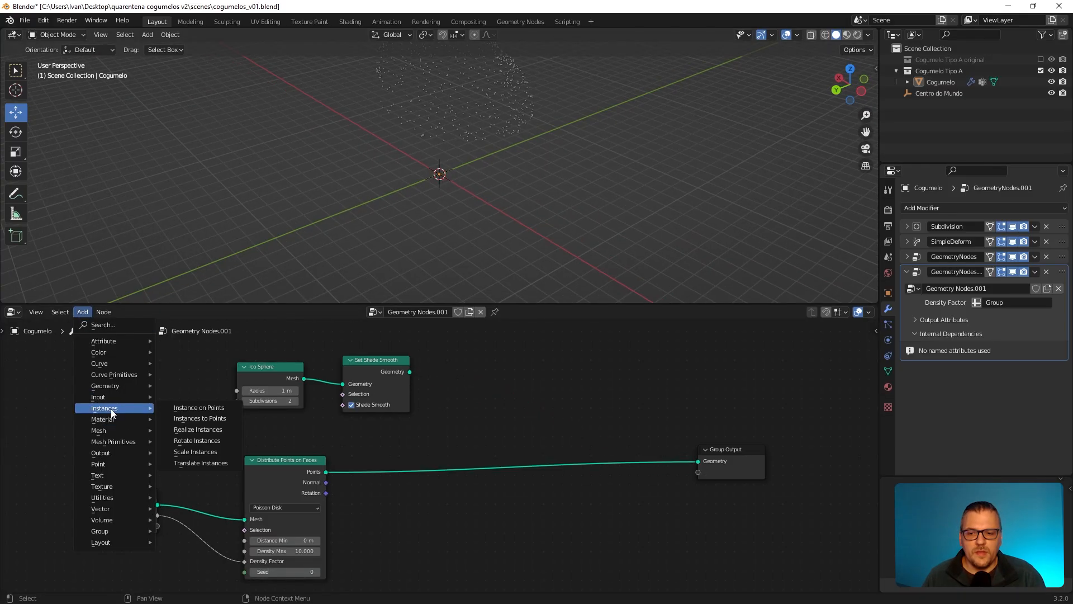
left_click(192, 408)
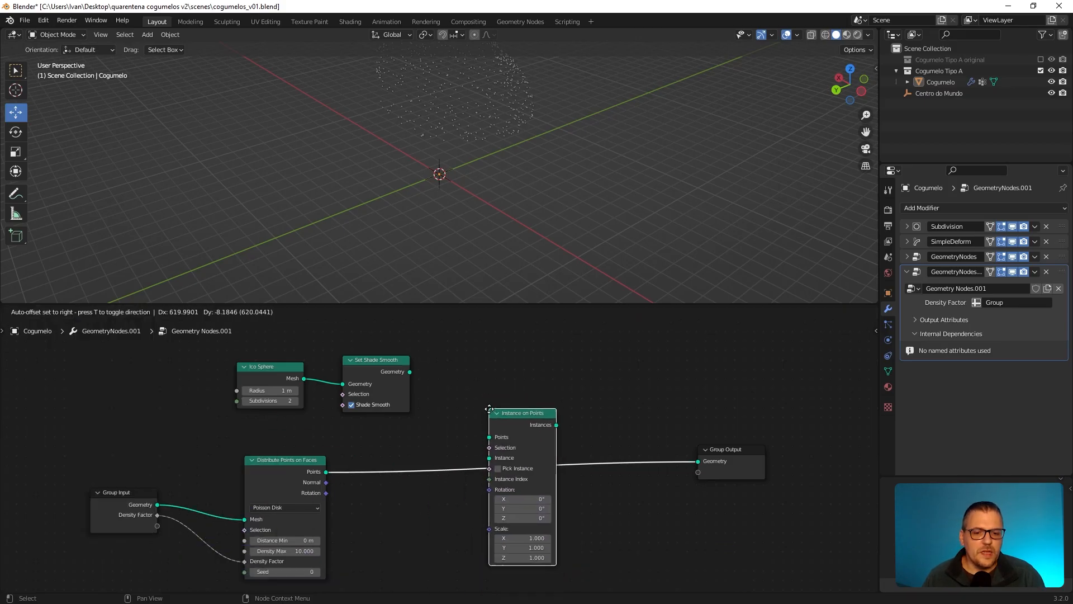
left_click(490, 412)
middle_click_drag(423, 477, 423, 408)
left_click_drag(312, 394, 311, 395)
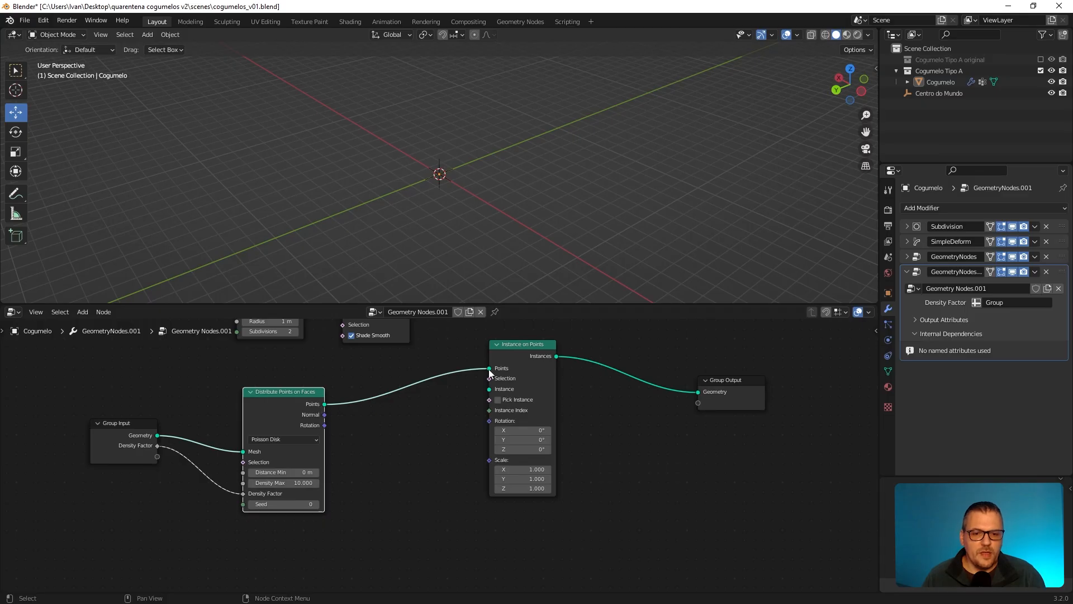
Step: Connect the smoothed Ico Sphere to the Instance input of Instance on Points and set the sphere's radius to 0.12 m
left_click_drag(528, 346, 527, 378)
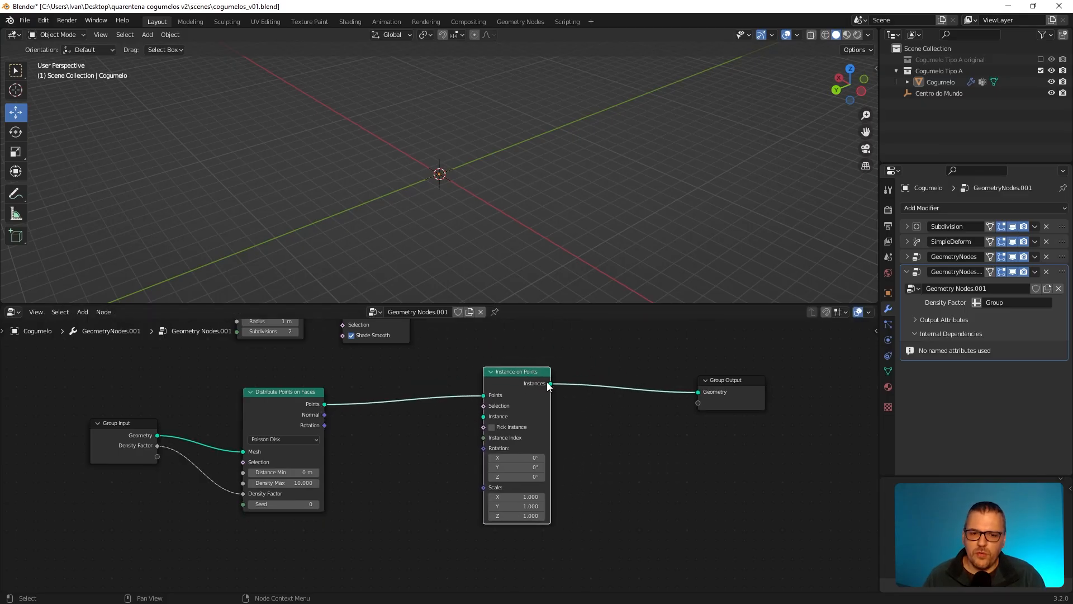
mouse_move(717, 398)
left_mouse_down()
mouse_move(745, 401)
mouse_move(725, 403)
left_mouse_up()
left_click_drag(400, 341, 487, 491)
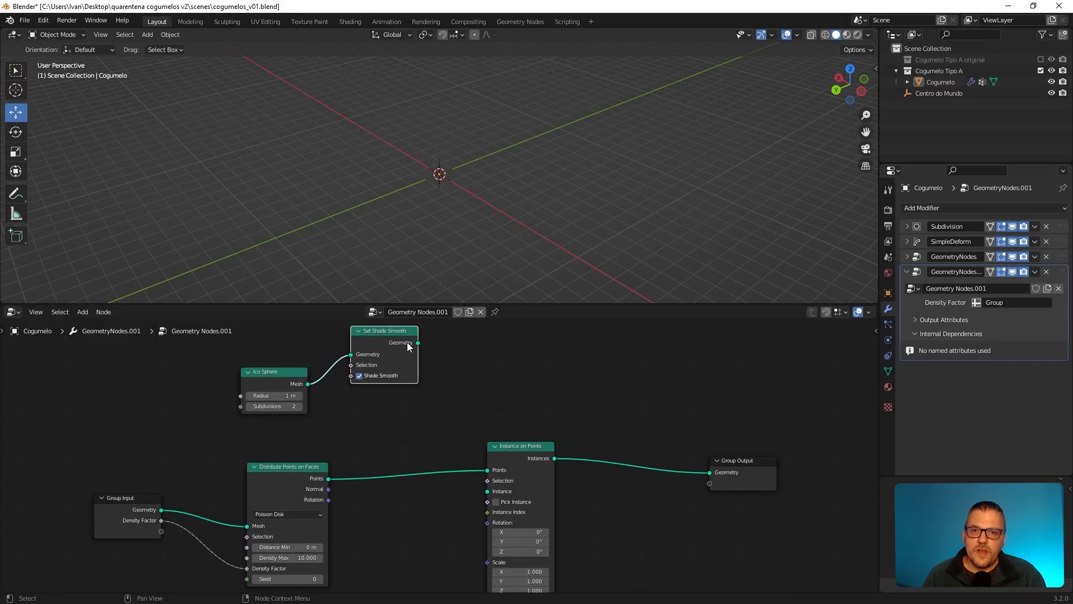
middle_click_drag(502, 269, 592, 169)
scroll(541, 224, "up", 3)
middle_click_drag(592, 129, 552, 186, "shift")
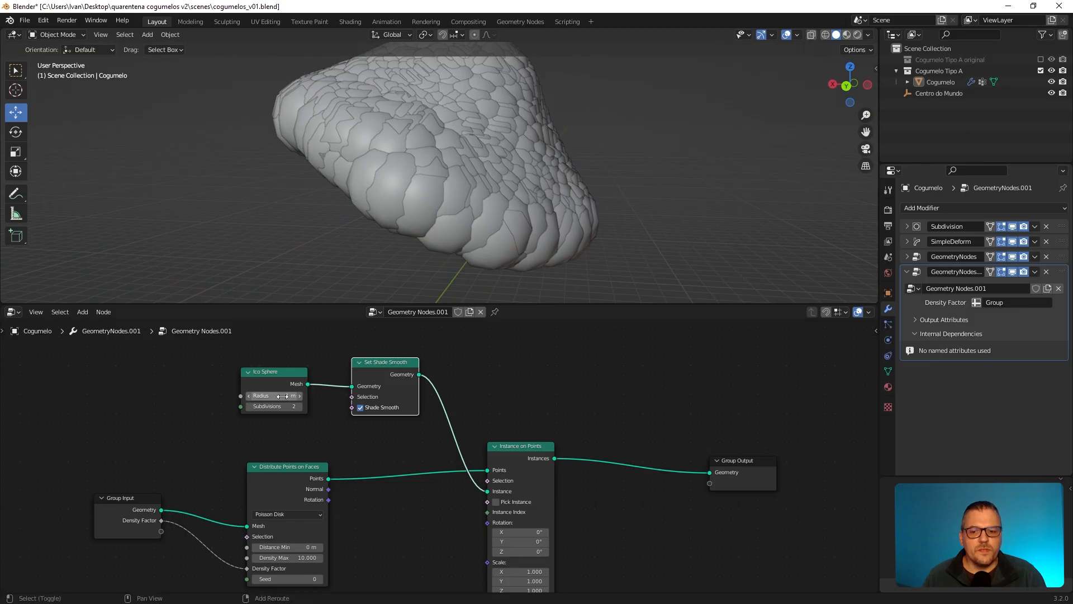
mouse_move(282, 396)
left_mouse_down()
mouse_move(308, 396)
mouse_move(279, 396)
mouse_move(293, 396)
left_mouse_up()
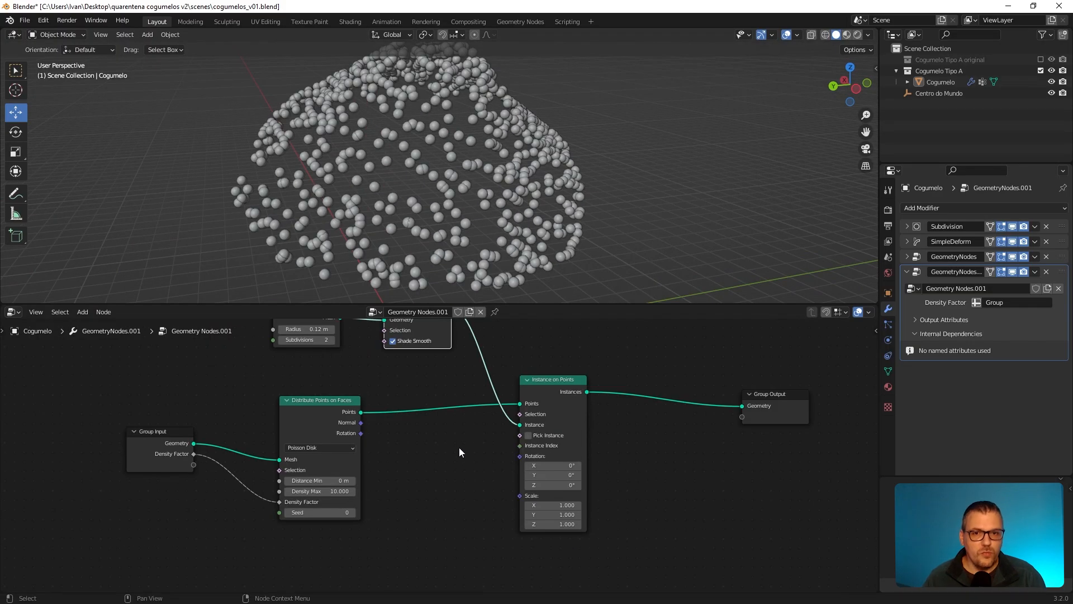
Step: Set Distribute Points on Faces to a Distance Min of 0.18 m and a Density Max of 1.800
scroll(439, 492, "up", 4)
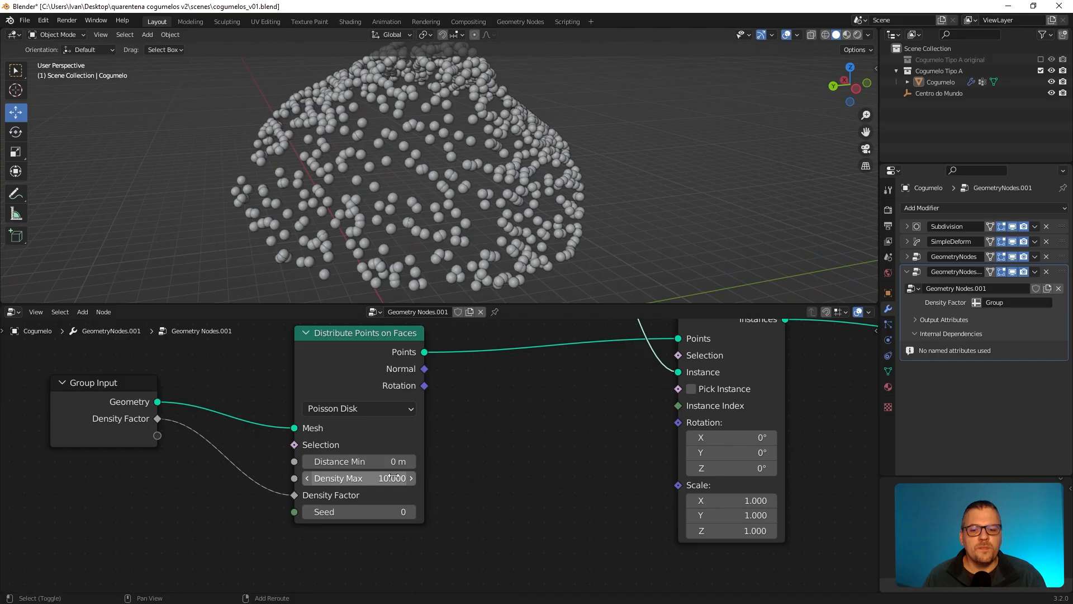
left_click_drag(389, 480, 399, 459)
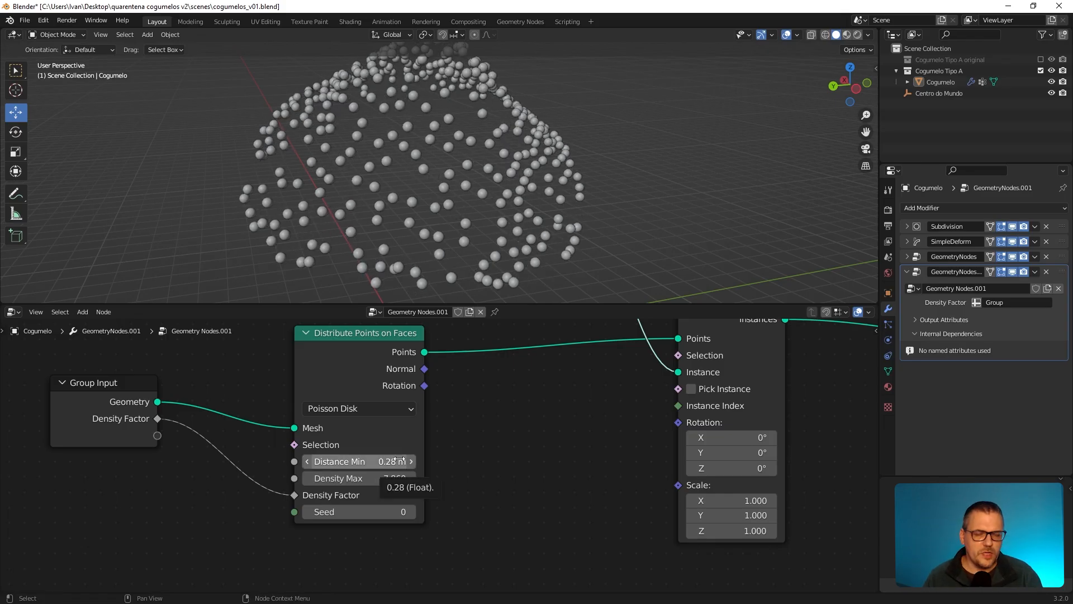
mouse_move(352, 461)
left_mouse_down()
mouse_move(327, 462)
mouse_move(361, 461)
left_mouse_up()
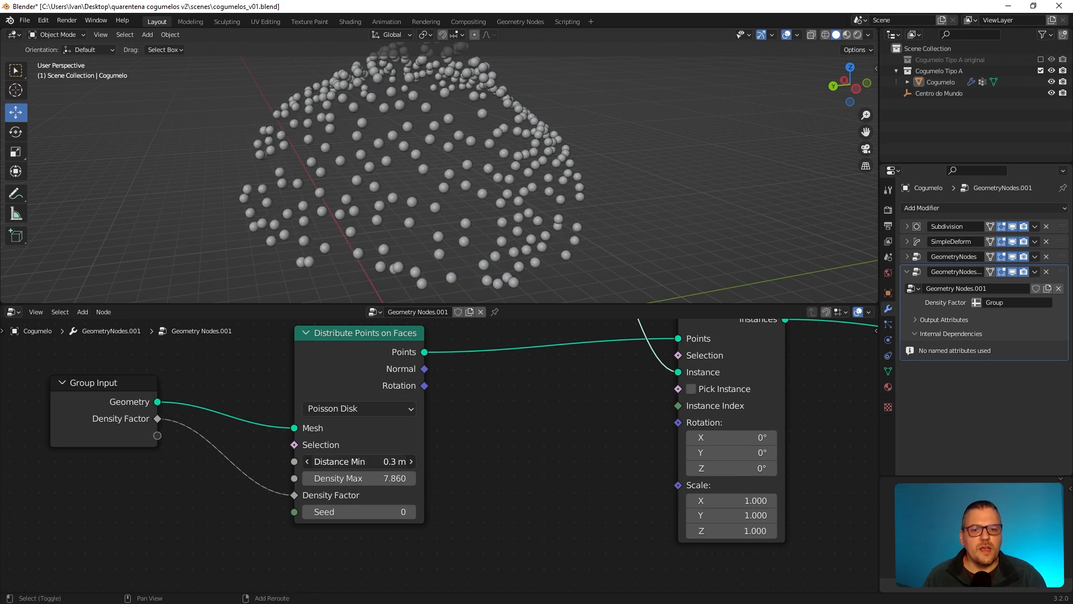
middle_click_drag(613, 247, 414, 234)
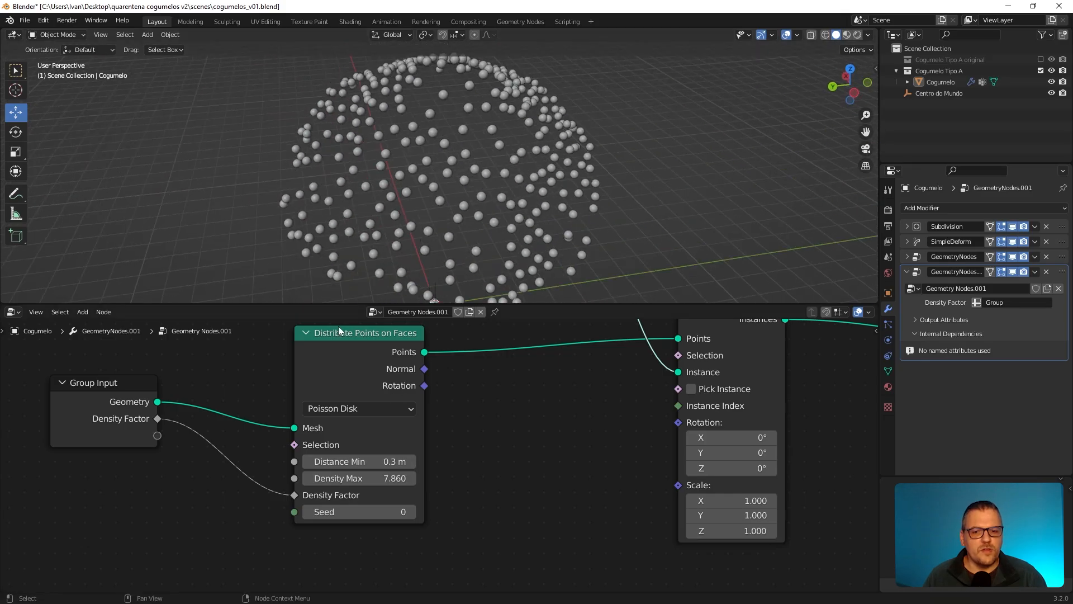
mouse_move(352, 337)
left_mouse_down()
mouse_move(375, 351)
mouse_move(357, 340)
left_mouse_up()
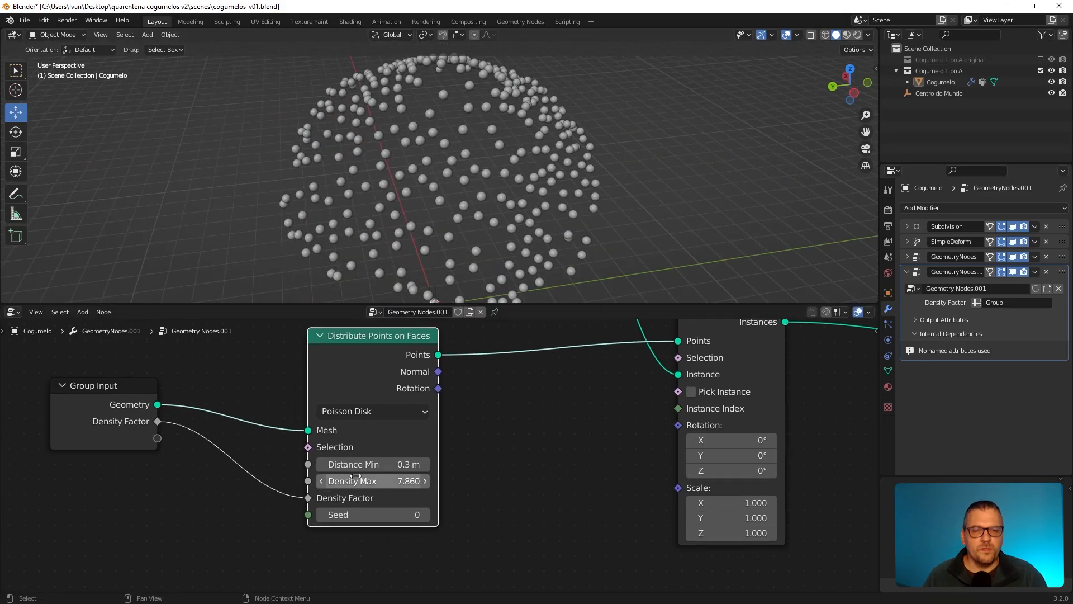
left_click_drag(366, 481, 351, 464, "shift")
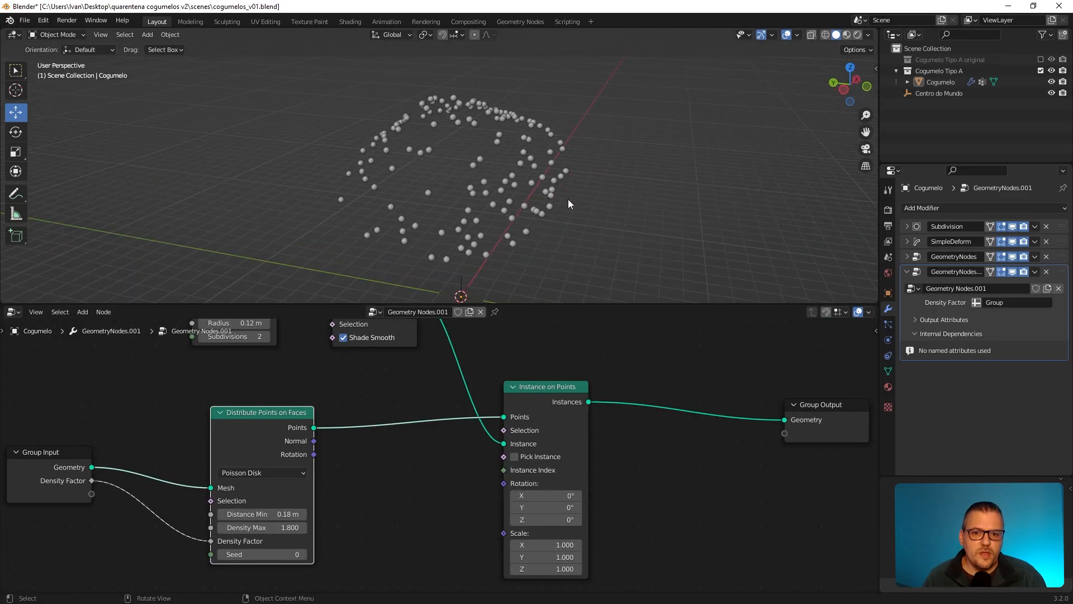
Step: Add a Random Value node and connect its Value output to the Scale input of Instance on Points
middle_click_drag(459, 518, 460, 420)
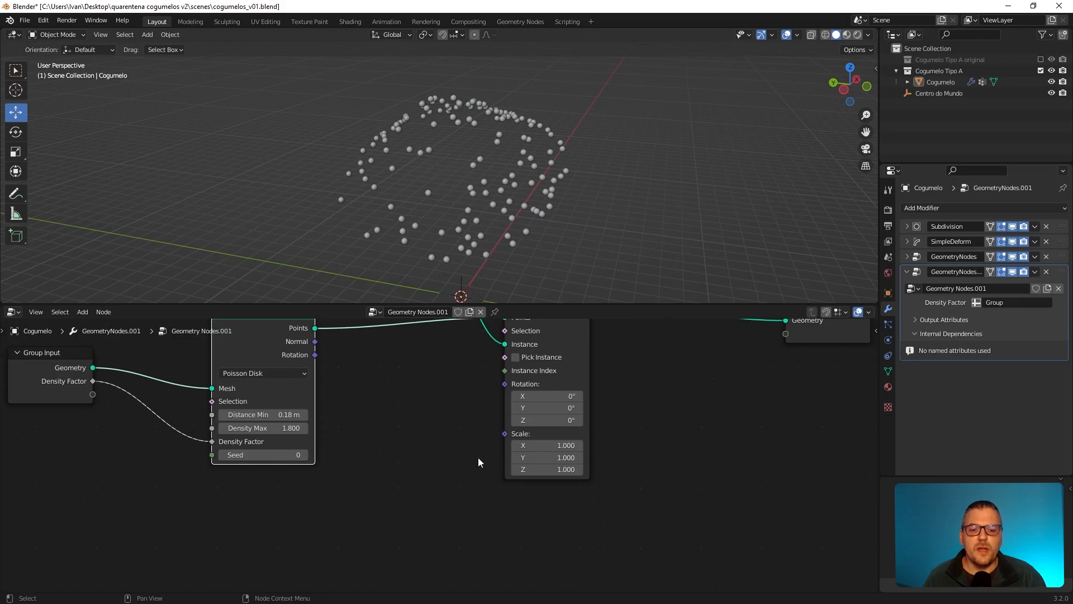
left_click(82, 312)
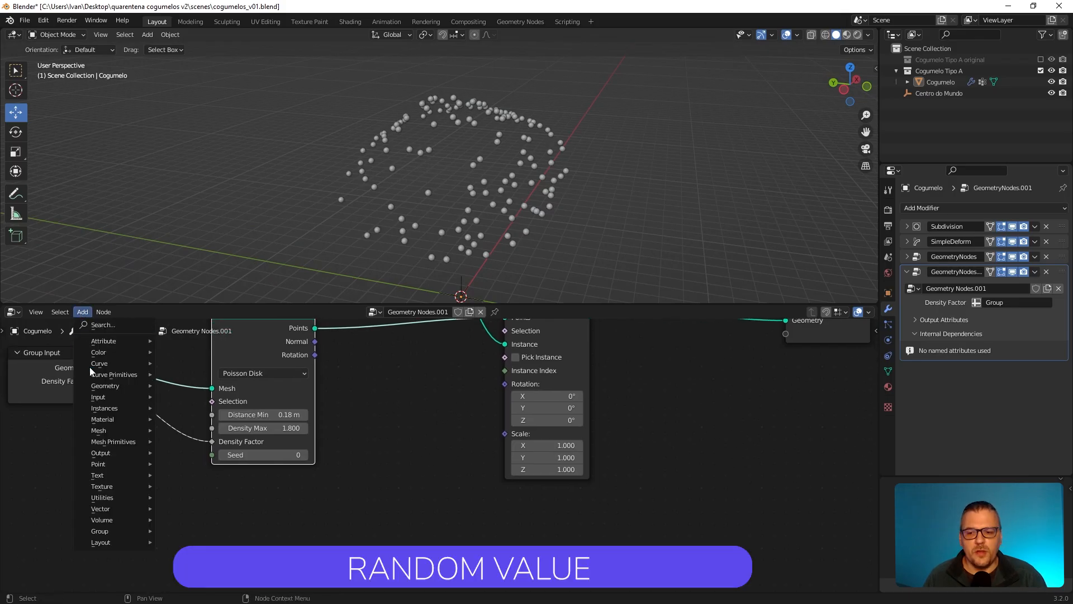
mouse_move(105, 497)
left_click(216, 475)
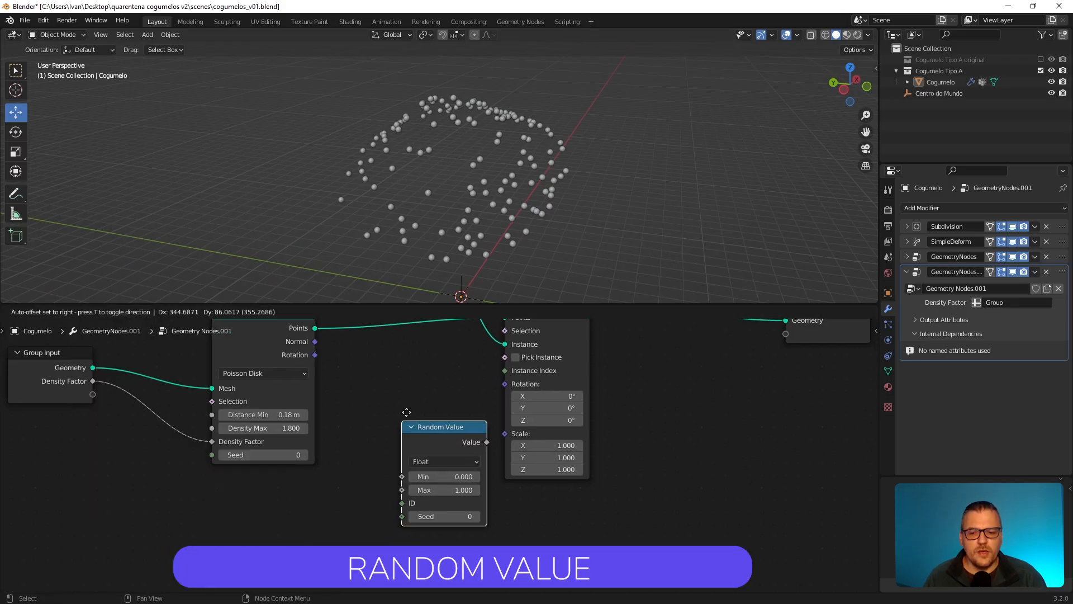
left_click(364, 422)
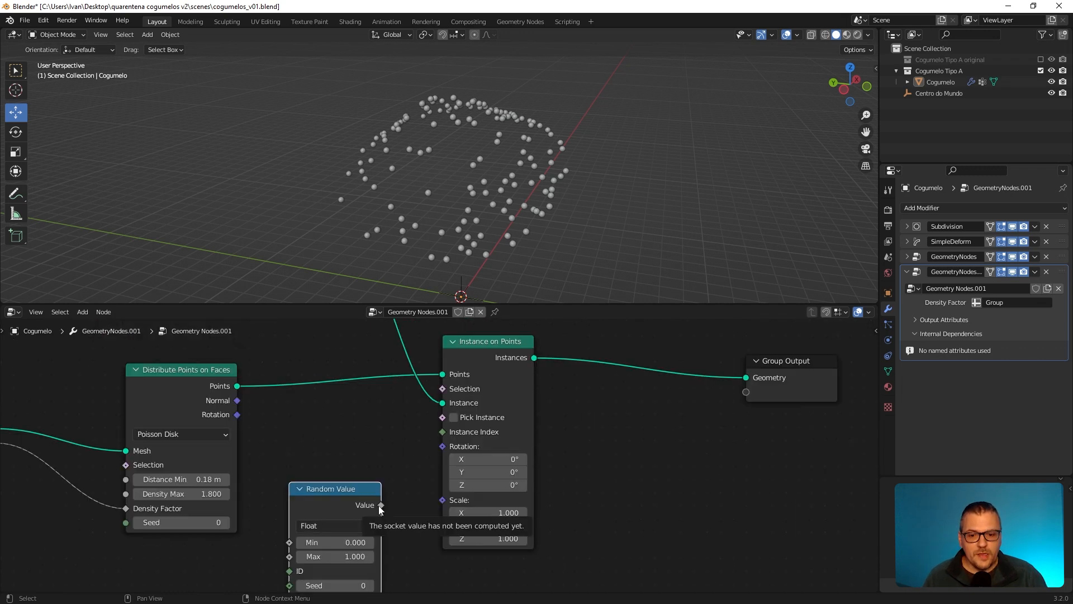
left_click_drag(380, 506, 442, 500)
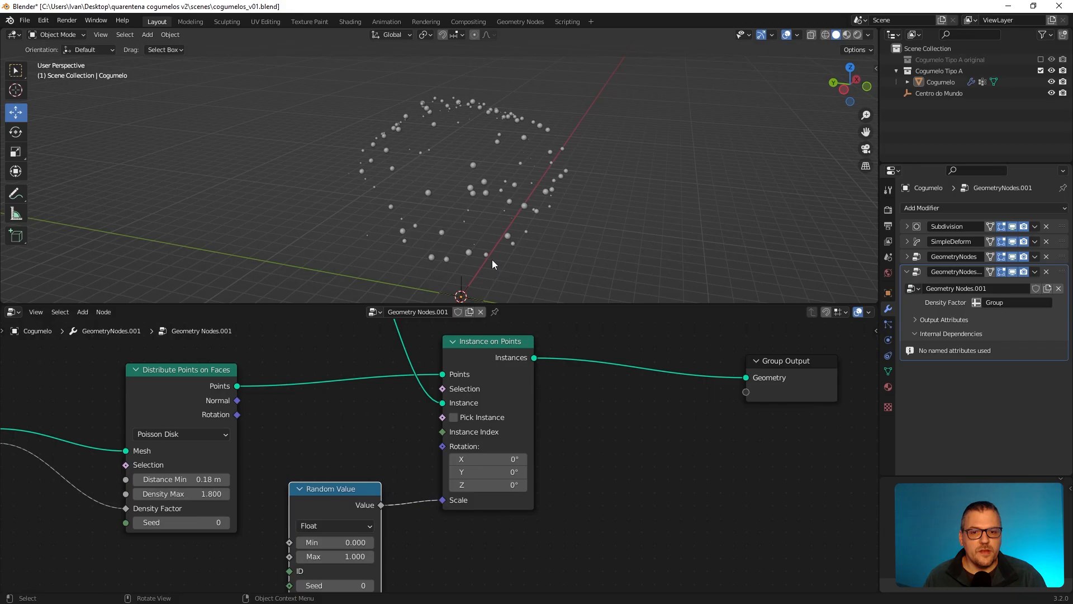
Step: Set the Random Value node's Min to 0.460 and Max to 1.240
middle_click_drag(358, 533, 348, 460)
scroll(366, 441, "up", 3)
middle_click_drag(456, 502, 482, 497)
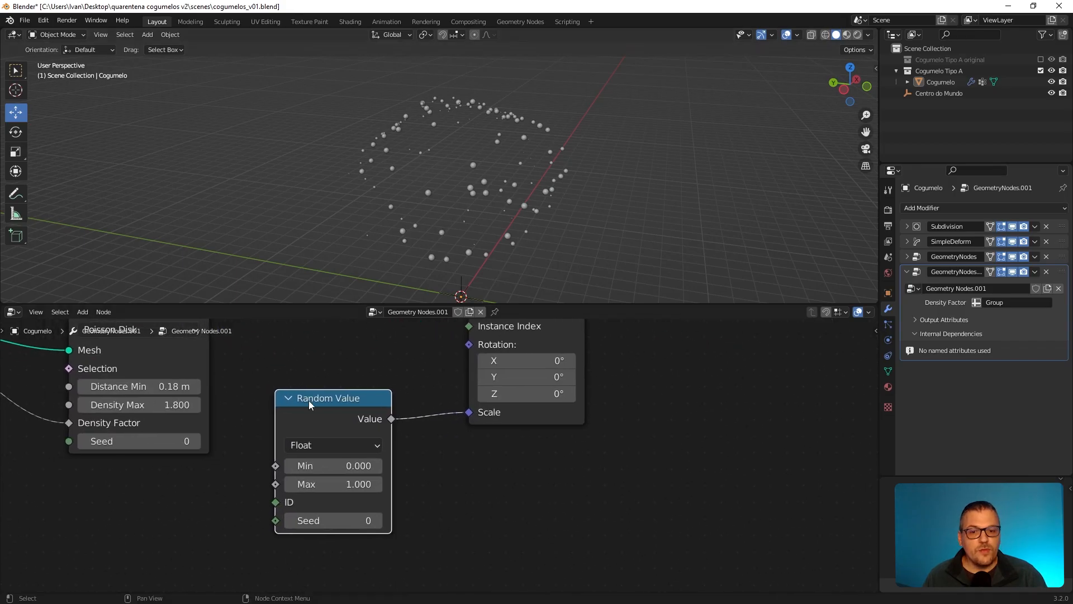
scroll(436, 456, "up", 1)
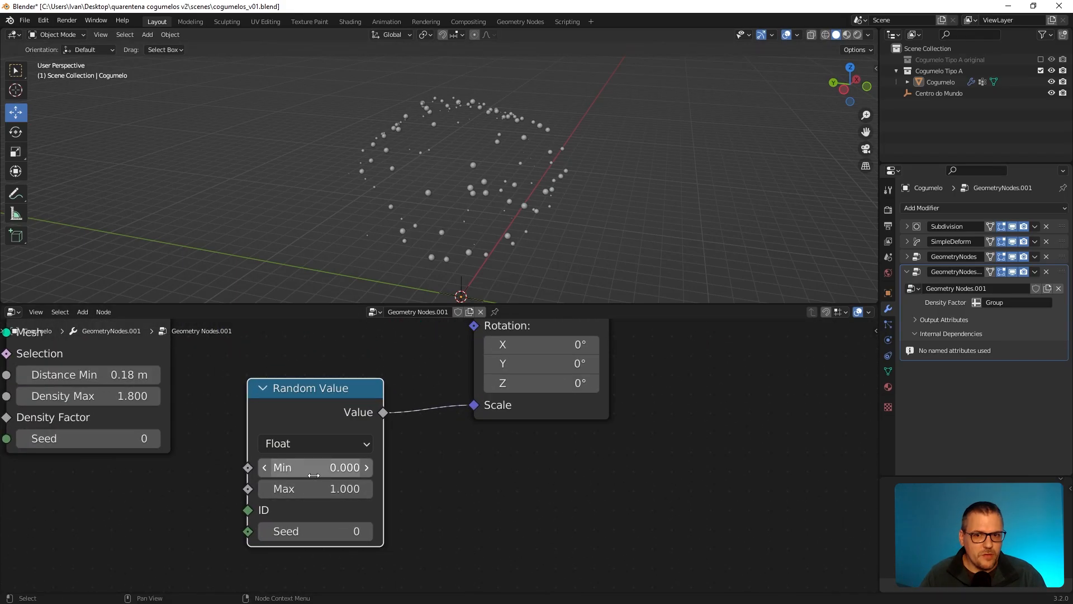
left_click_drag(315, 468, 310, 489, "shift")
Step: Rearrange the node tree, moving Group Input up and the scattering nodes down, with free space before Group Output
key("Home")
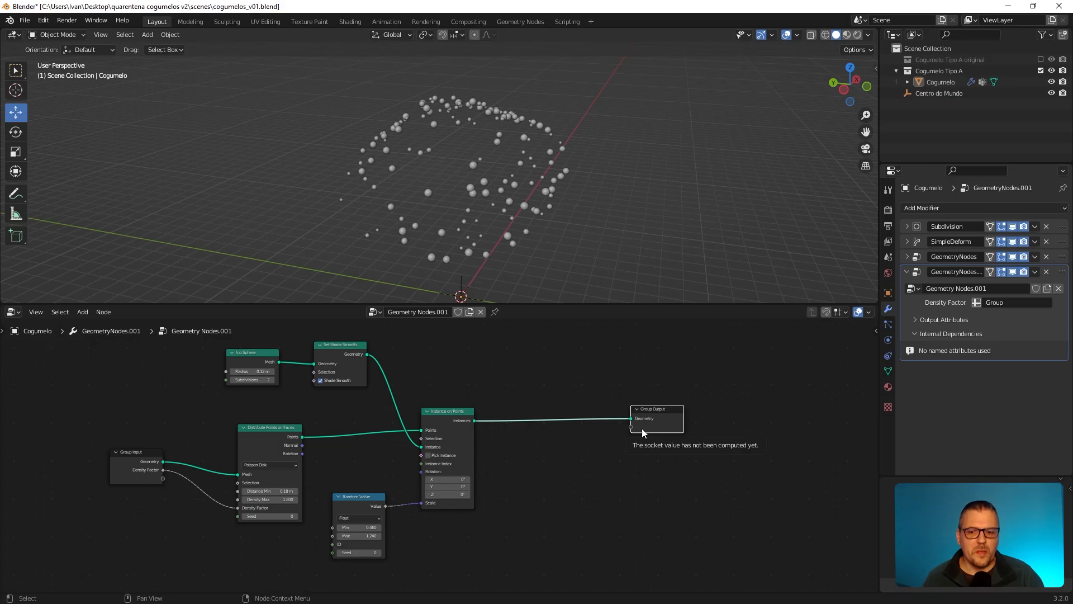
left_click_drag(131, 467, 95, 452)
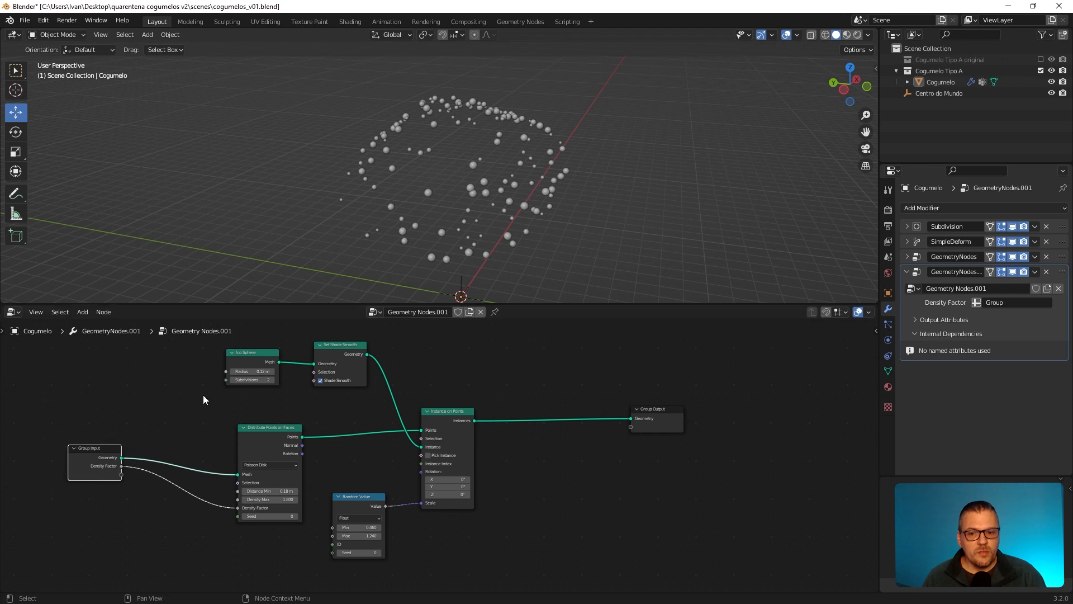
left_click_drag(191, 344, 491, 577)
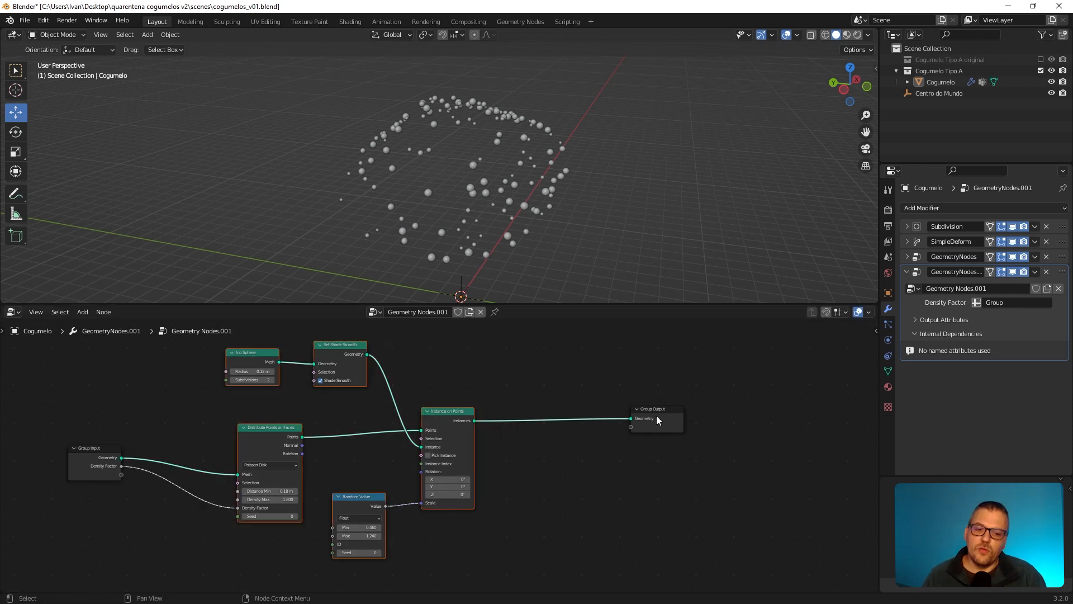
left_click_drag(658, 418, 648, 419)
scroll(576, 391, "down", 1)
middle_click_drag(537, 374, 542, 403)
left_click_drag(507, 354, 213, 578)
left_click_drag(465, 436, 462, 487)
left_click(490, 437)
middle_click_drag(494, 446, 452, 453)
left_click_drag(157, 464, 143, 380)
Step: Insert a Join Geometry node on the link between Instance on Points and Group Output
left_click(83, 312)
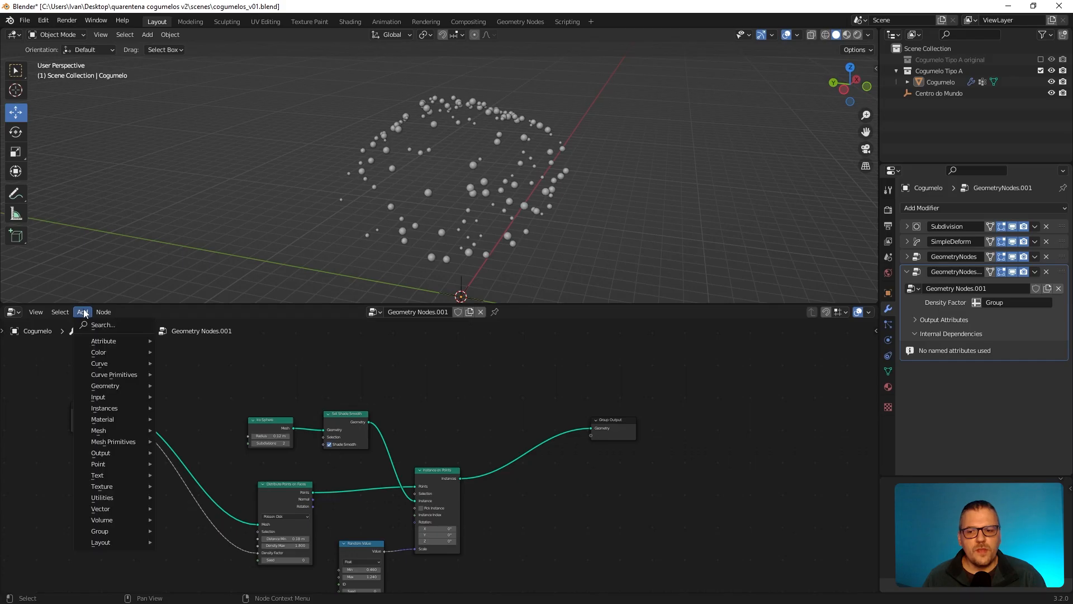
mouse_move(114, 390)
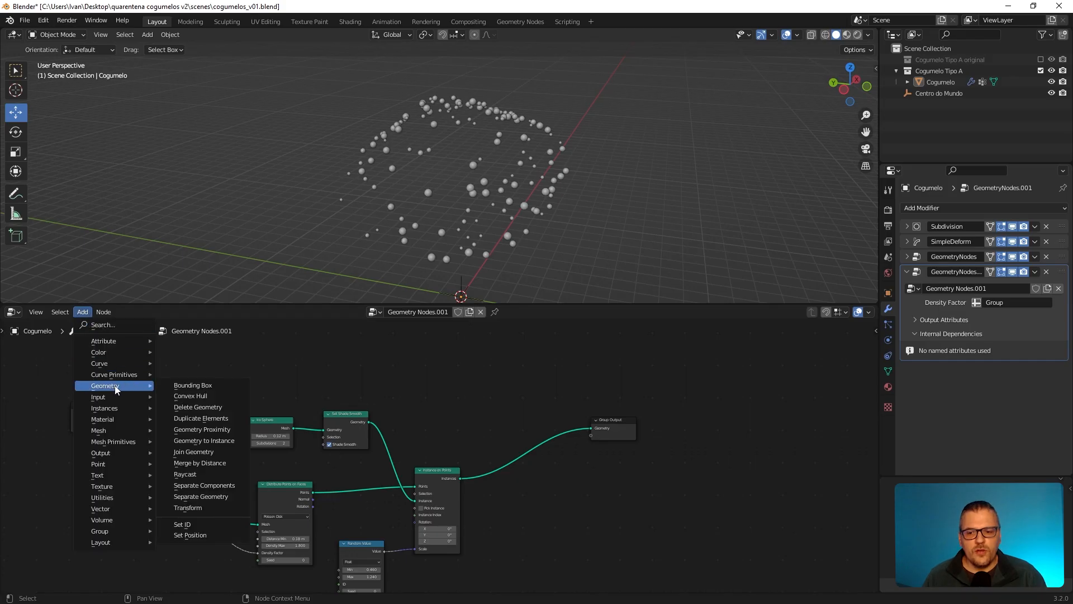
left_click(201, 451)
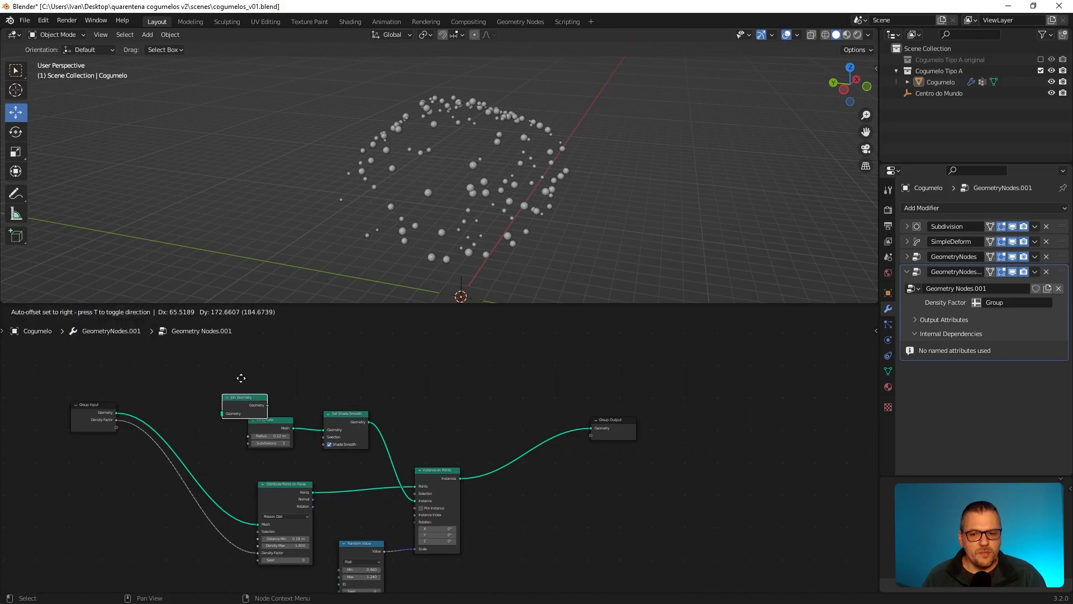
left_click(539, 405)
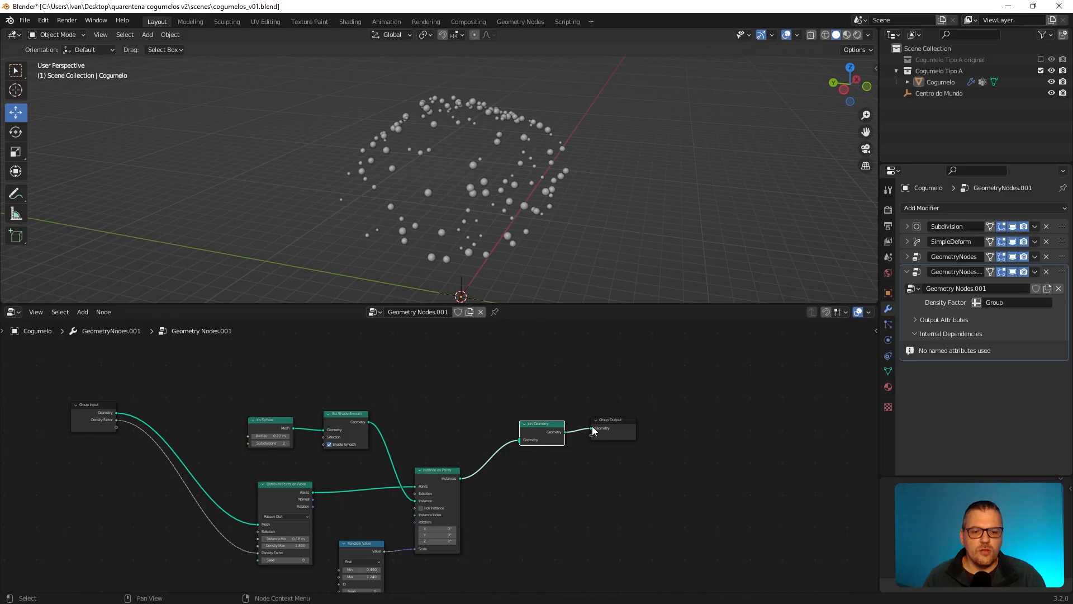
scroll(595, 435, "up", 5)
middle_click_drag(704, 491, 816, 503)
left_click_drag(699, 422, 698, 418)
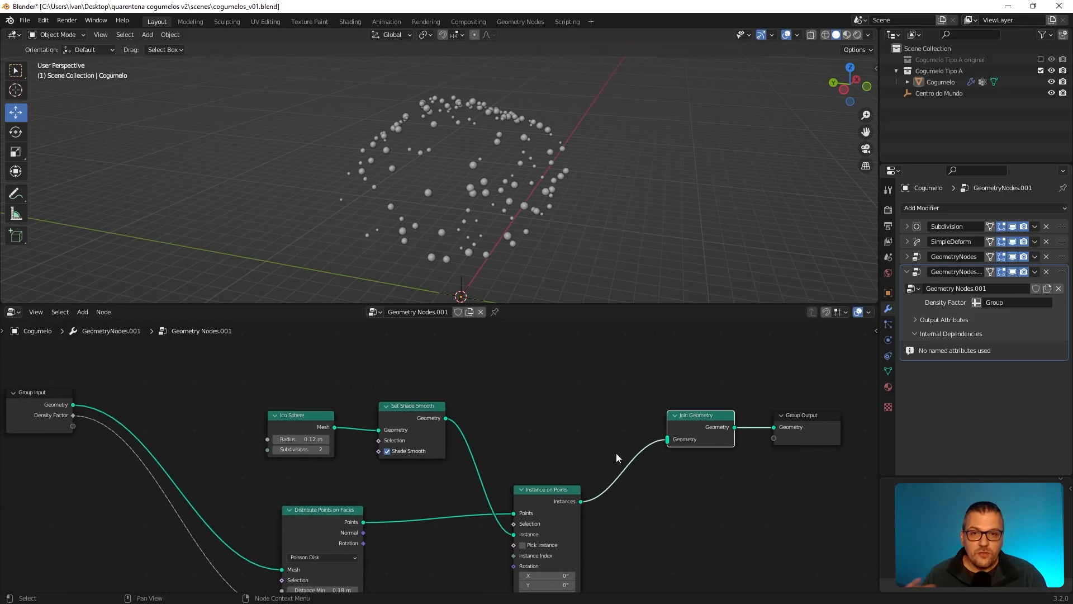
Step: Connect Group Input's Geometry output to Join Geometry to combine the original mushroom with the scattered spheres
scroll(338, 457, "down", 1)
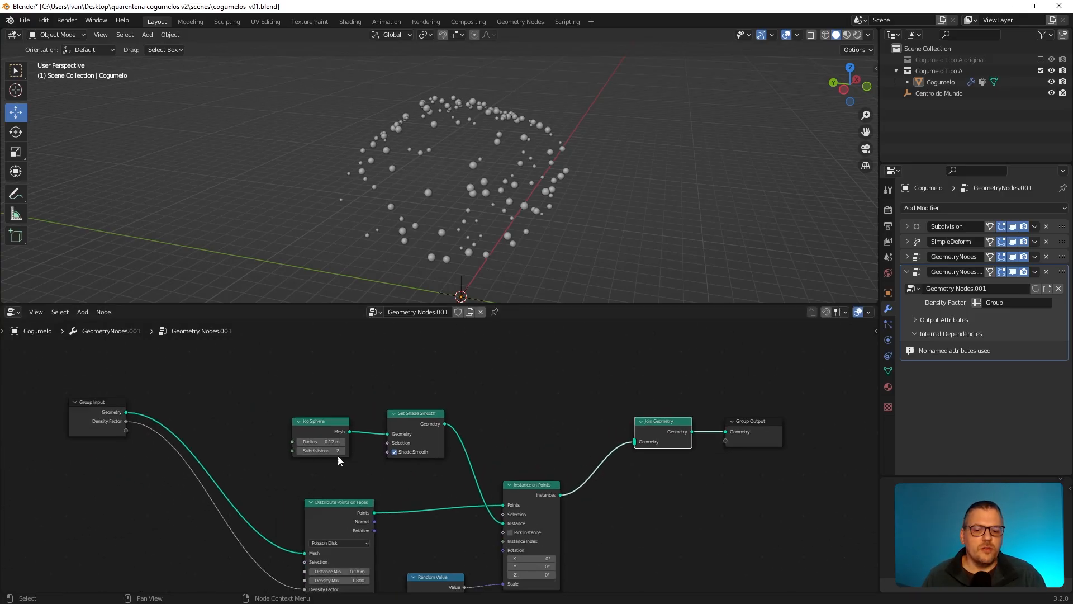
left_click_drag(228, 387, 572, 594)
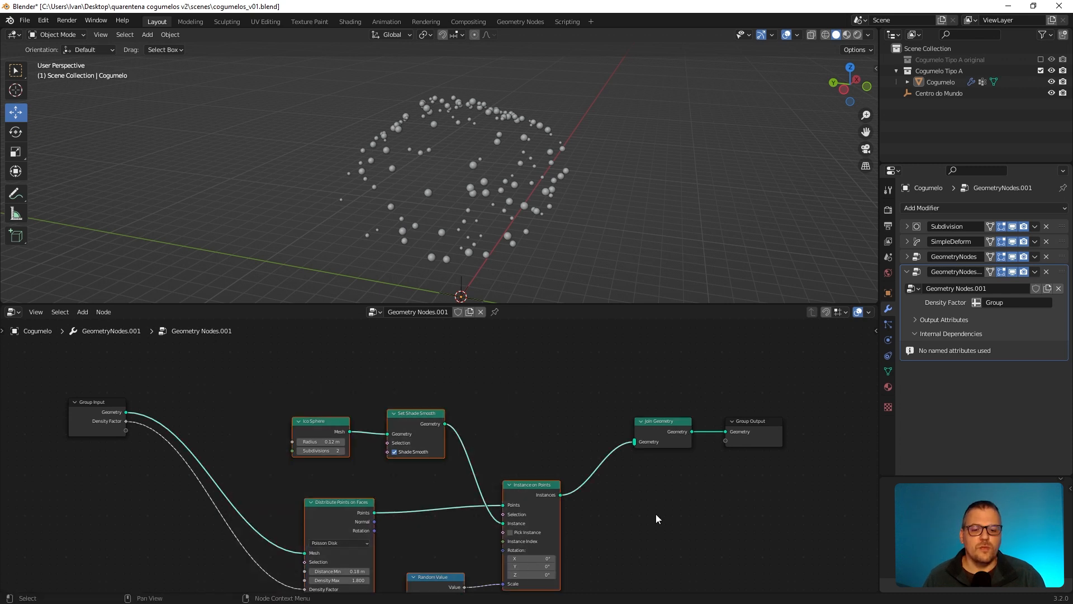
middle_click_drag(133, 453, 121, 419)
left_click_drag(511, 456, 509, 469)
mouse_move(662, 388)
left_mouse_down()
mouse_move(657, 406)
mouse_move(659, 390)
left_mouse_up()
left_click_drag(115, 375, 643, 388)
middle_click_drag(391, 182, 471, 129)
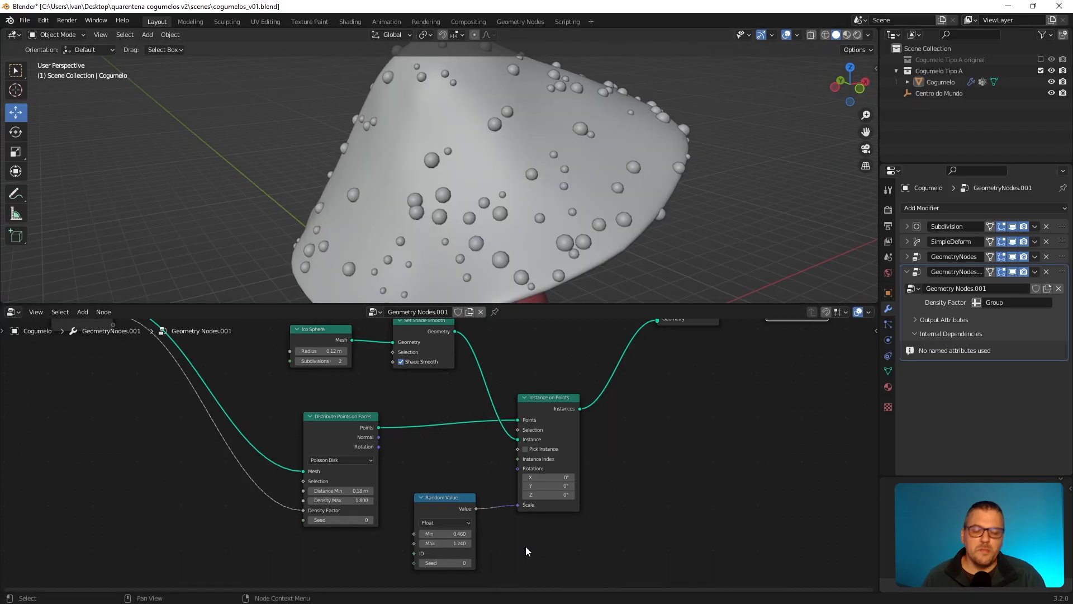
Step: Set the Random Value node's Min to 0.400 and Max to 0.990 for smaller spheres
scroll(521, 514, "up", 1)
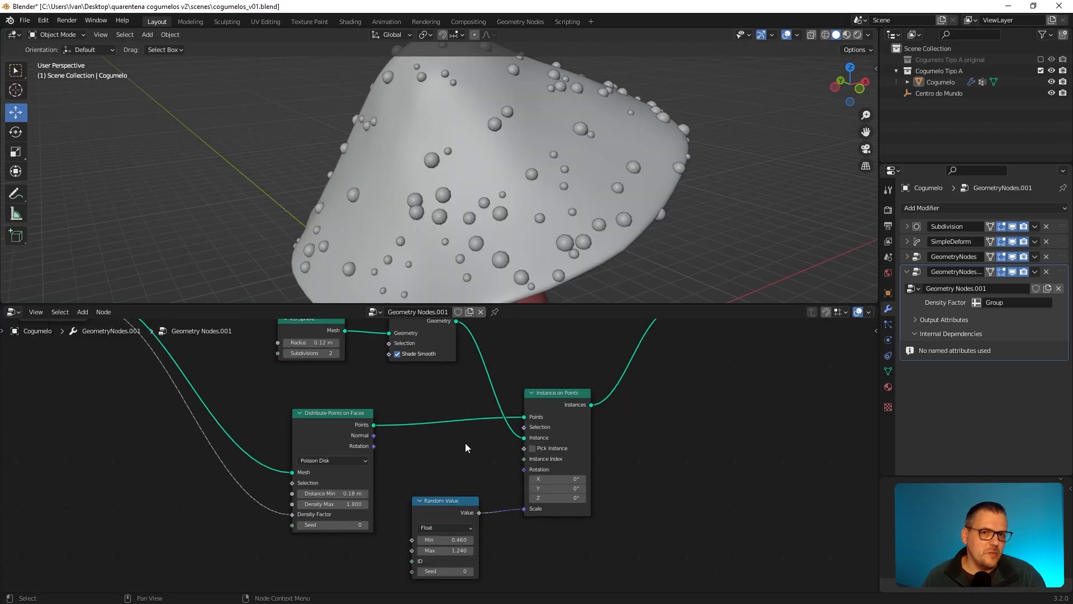
scroll(464, 461, "up", 3)
middle_click_drag(454, 481, 450, 344)
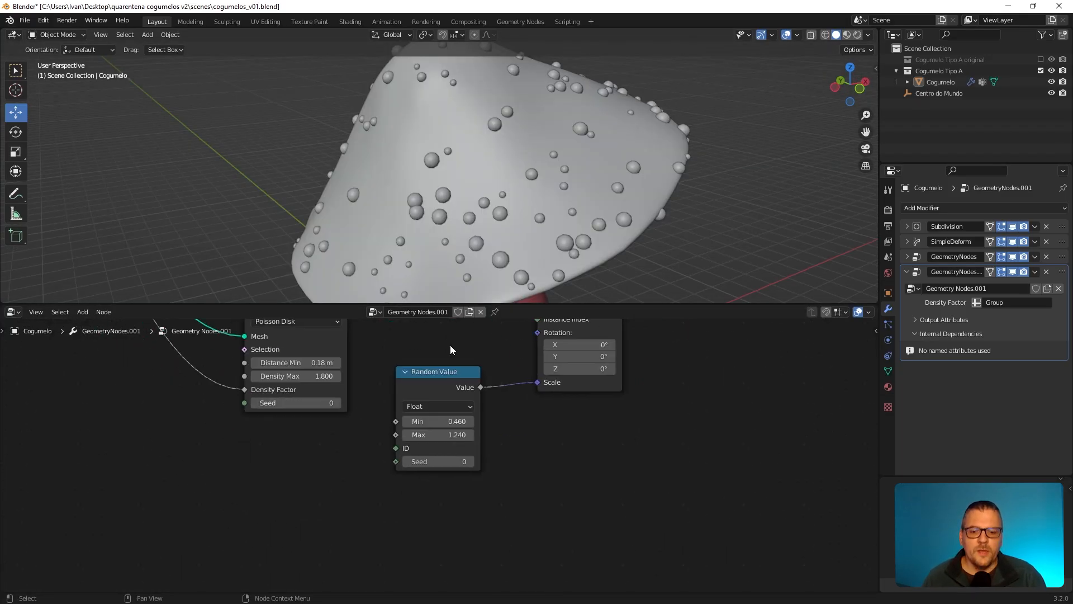
scroll(447, 433, "up", 3)
mouse_move(428, 415)
left_mouse_down()
mouse_move(403, 414)
mouse_move(432, 433)
left_mouse_up()
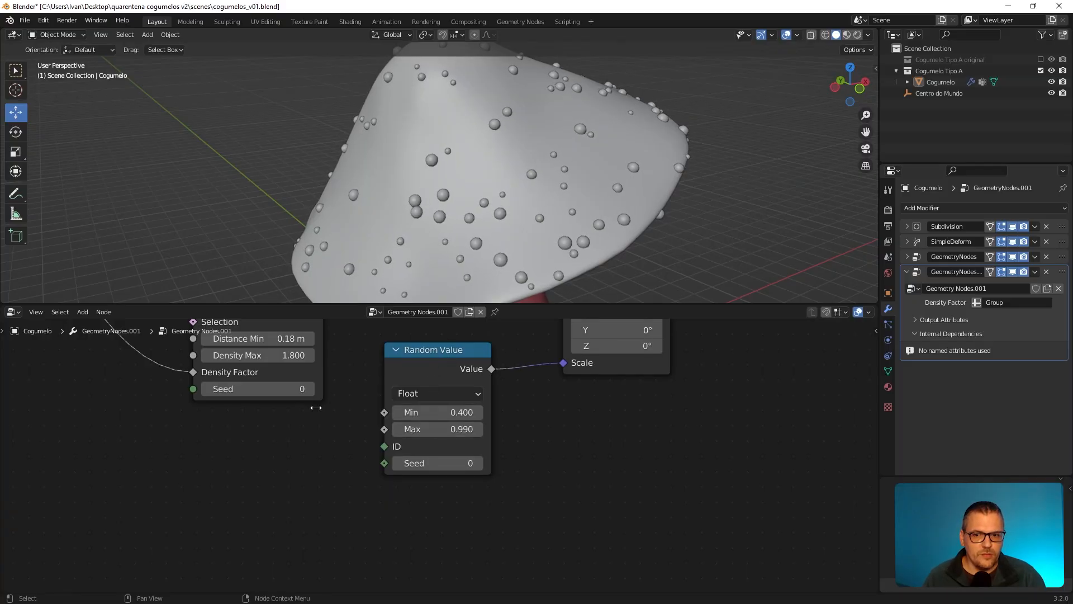
Step: Set Distance Min to 0.13 m and Density Max to 3.400 on Distribute Points on Faces
middle_click_drag(327, 394, 447, 522)
left_click_drag(380, 467, 409, 482, "shift")
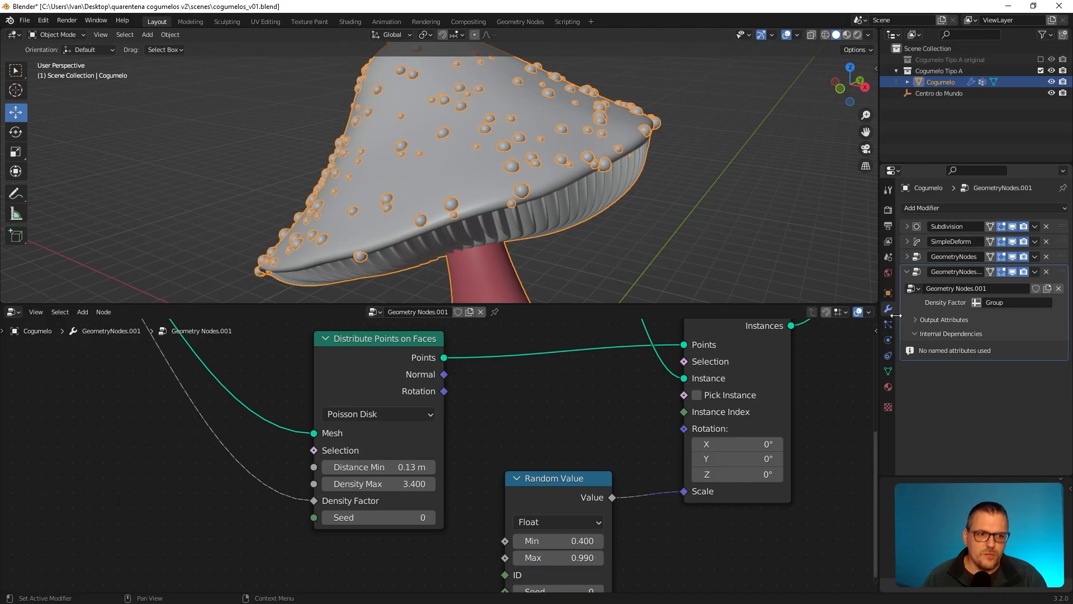
Step: Turn off viewport display of the mushroom's Subdivision, SimpleDeform and first GeometryNodes modifiers
left_click_drag(1014, 227, 1012, 254)
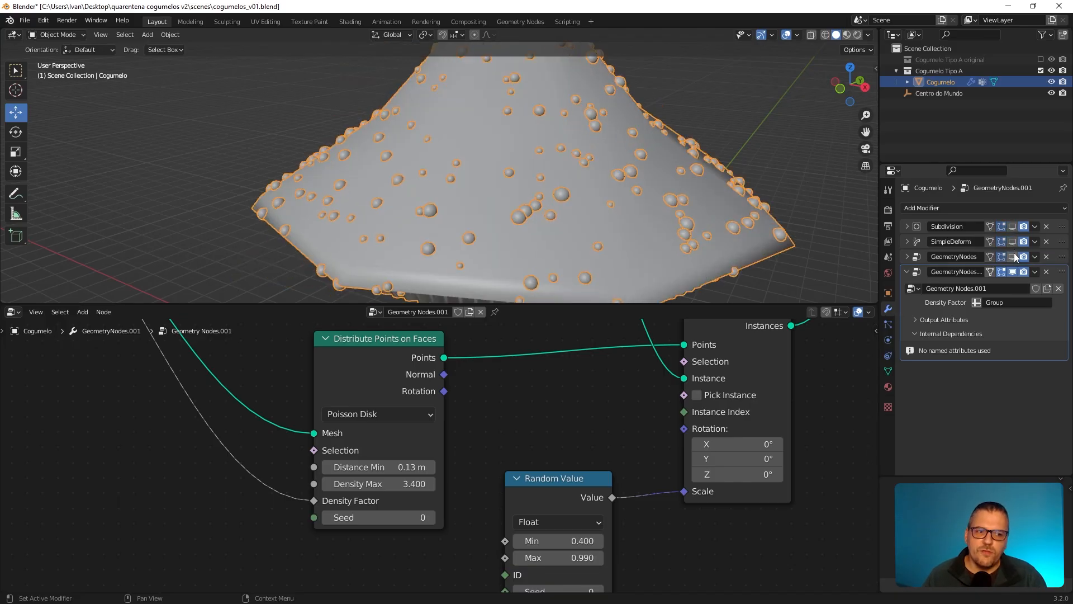
middle_click_drag(665, 237, 688, 229)
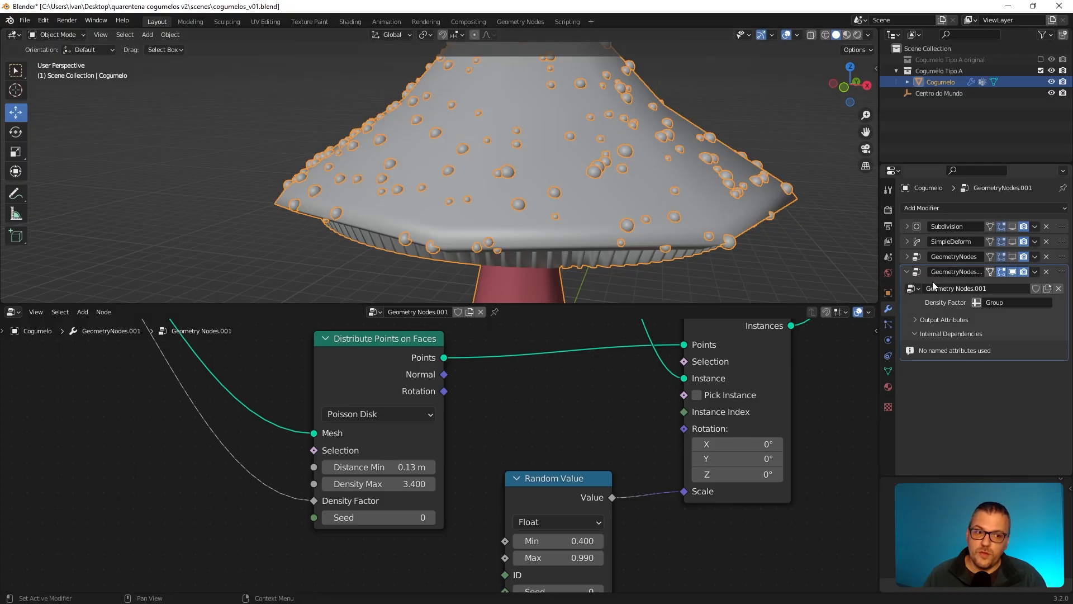
Step: In Weight Paint mode, paint the front of the mushroom cap from top to rim with brush Weight 1.000
key("KP_Decimal")
left_click(56, 34)
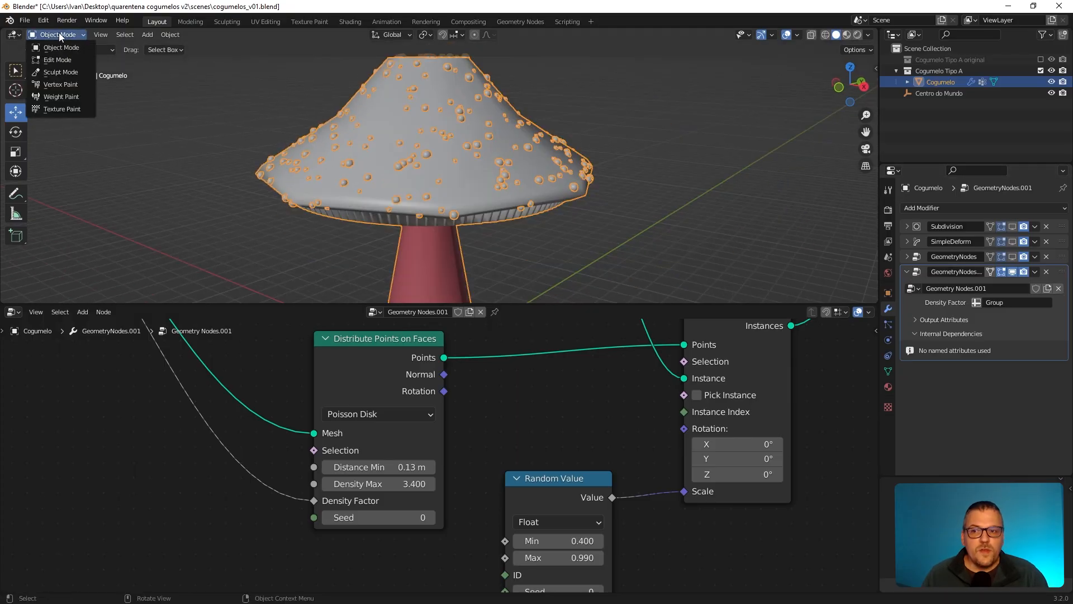
left_click(60, 97)
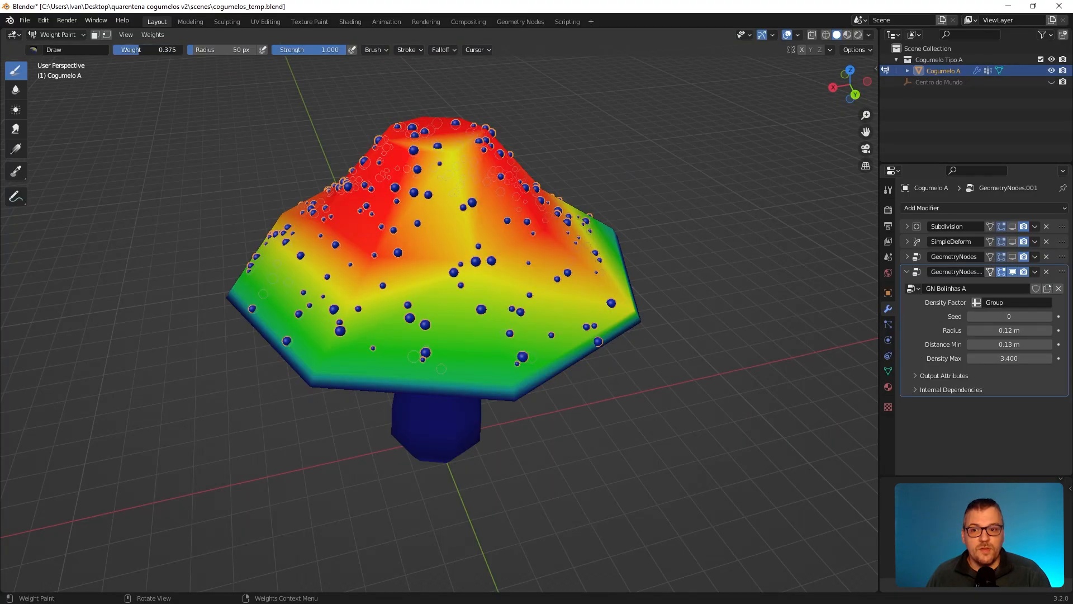
left_click_drag(139, 49, 183, 50)
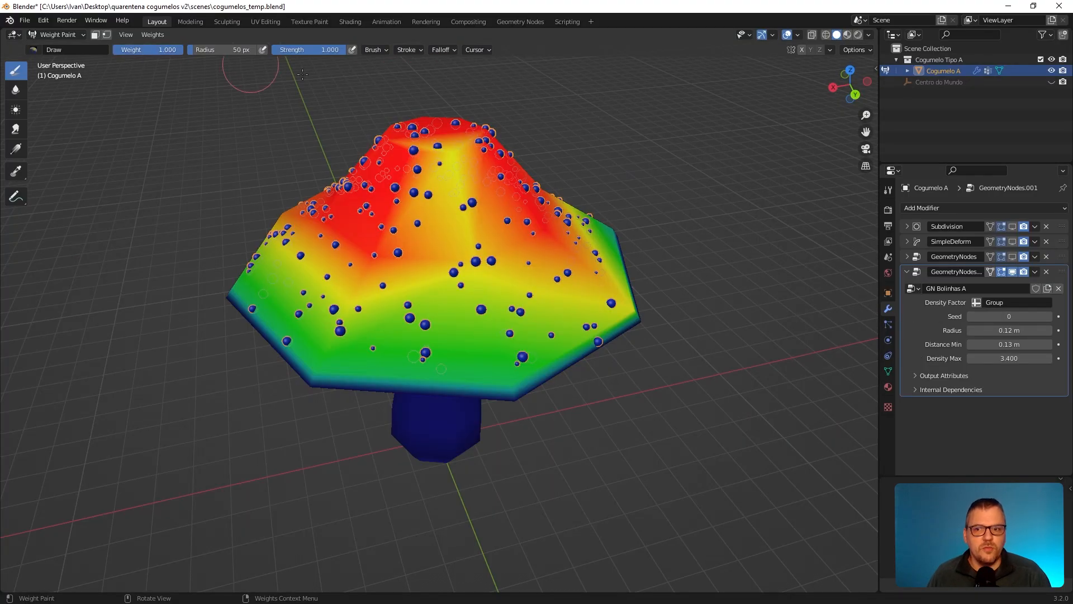
mouse_move(475, 131)
left_mouse_down()
mouse_move(425, 212)
mouse_move(495, 324)
mouse_move(461, 370)
mouse_move(336, 358)
mouse_move(235, 285)
mouse_move(408, 301)
left_mouse_up()
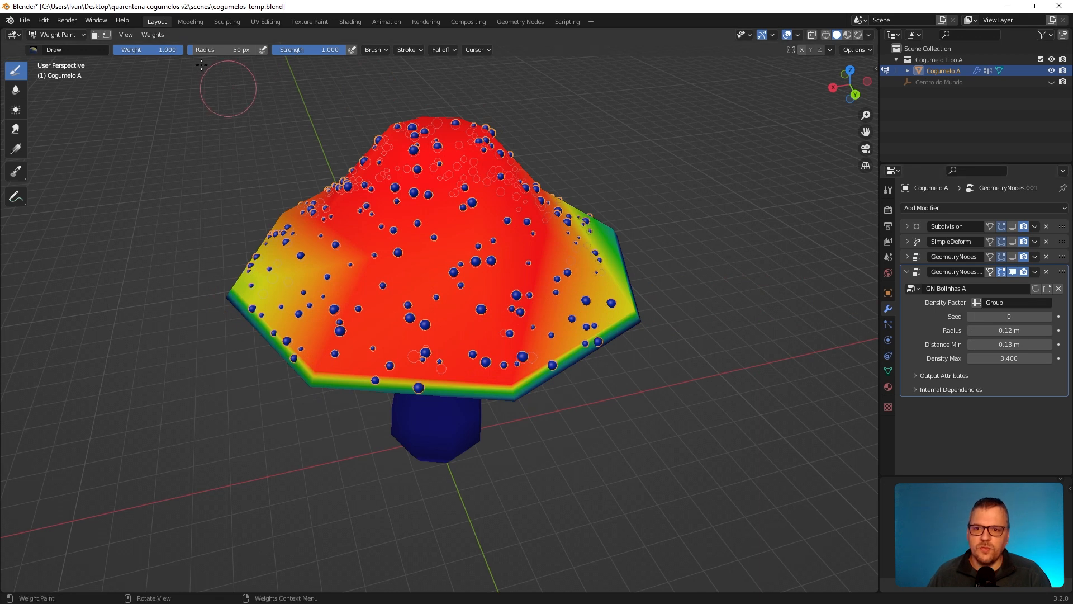
Step: Set the brush Weight to 0.273 and paint around the lower rim of the cap
left_click_drag(178, 49, 115, 50)
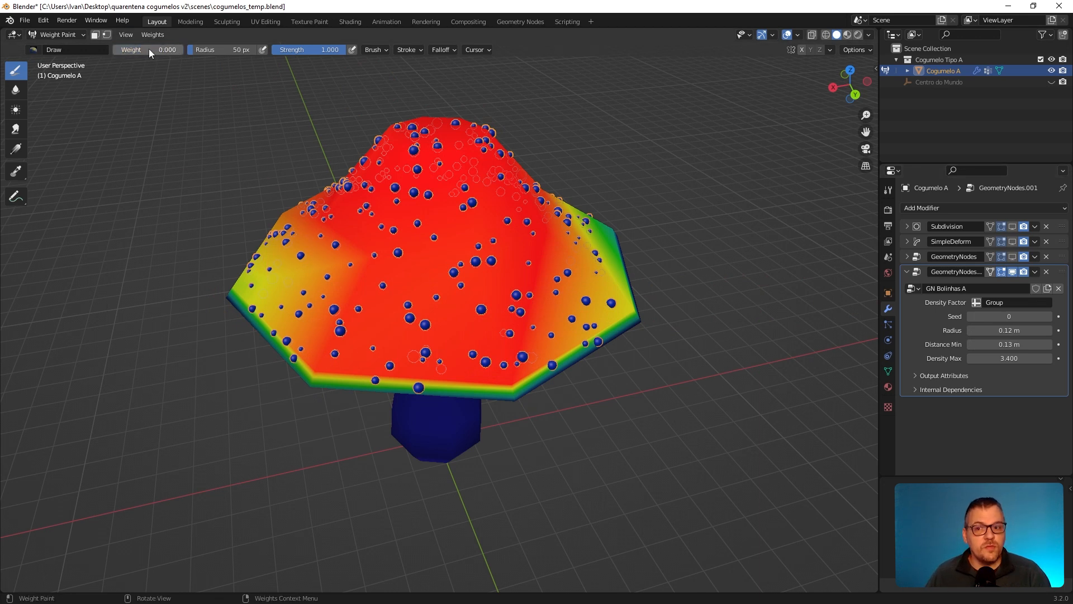
left_click_drag(138, 47, 148, 47)
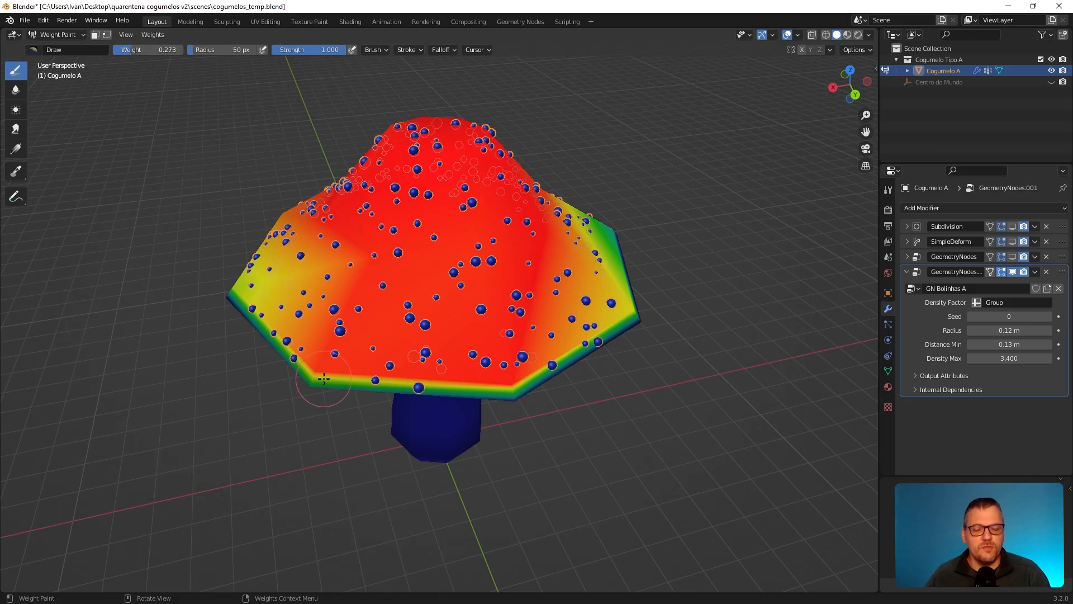
mouse_move(323, 381)
left_mouse_down()
mouse_move(318, 372)
mouse_move(506, 397)
mouse_move(615, 388)
left_mouse_up()
middle_click_drag(616, 387, 548, 374)
left_click_drag(548, 374, 596, 340)
middle_click_drag(605, 354, 526, 367)
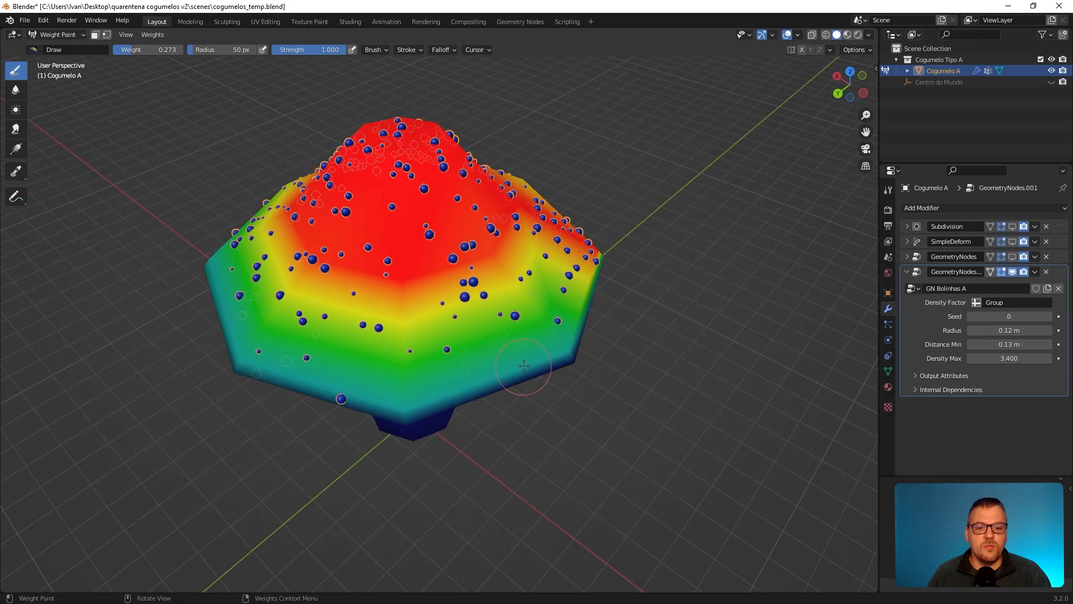
middle_click_drag(603, 349, 495, 338)
mouse_move(495, 338)
left_mouse_down()
mouse_move(464, 408)
mouse_move(573, 374)
mouse_move(640, 313)
mouse_move(609, 333)
left_mouse_up()
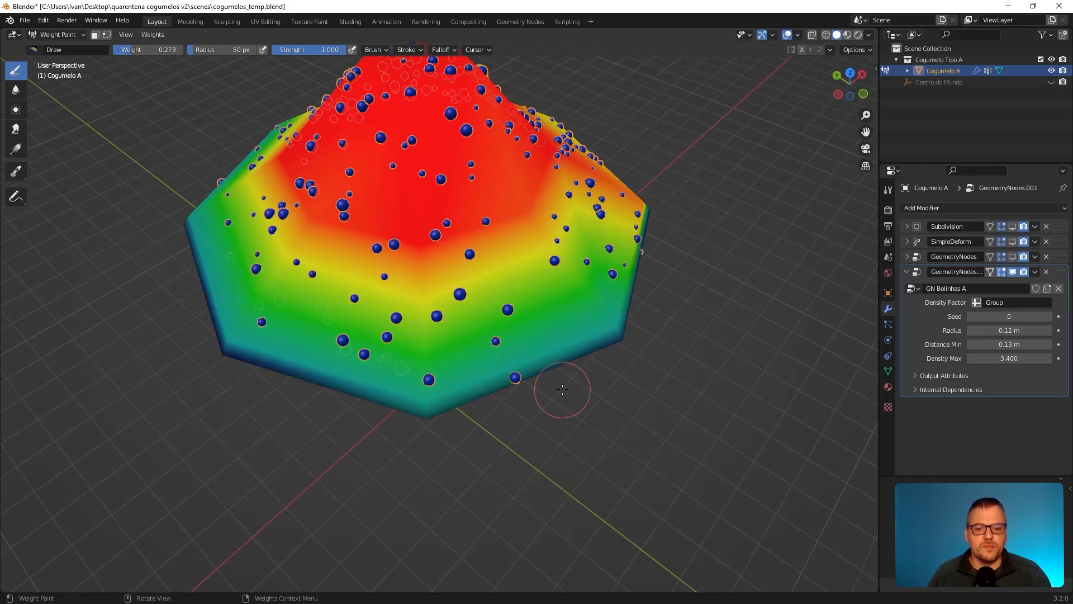
Step: Set the brush Weight to 0.000 and paint sphere-thinning patches on several sides of the cap, from top to rim
left_click_drag(166, 50, 120, 50)
mouse_move(442, 416)
left_mouse_down()
mouse_move(436, 388)
mouse_move(429, 414)
left_mouse_up()
middle_click_drag(414, 390, 235, 372)
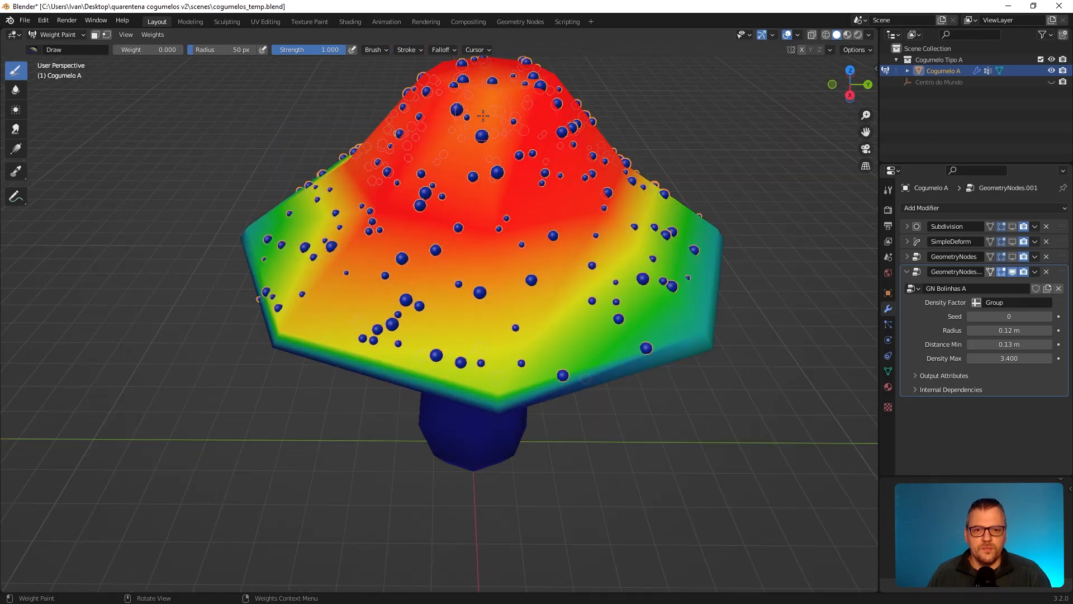
left_click_drag(485, 111, 554, 98)
left_click_drag(412, 134, 439, 92)
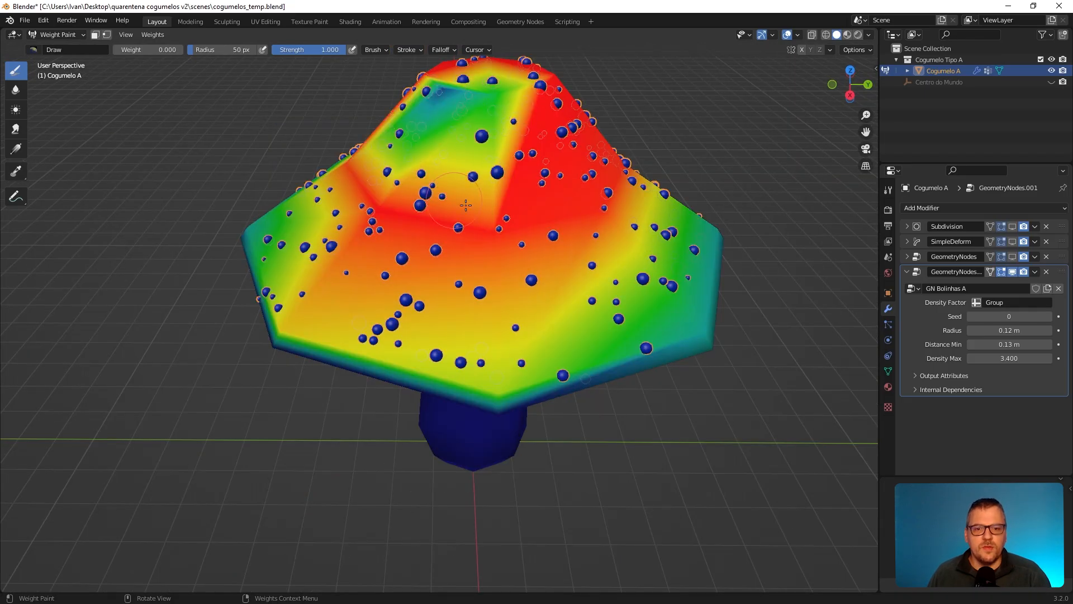
left_click_drag(492, 227, 441, 213)
middle_click_drag(542, 221, 475, 244)
left_click_drag(541, 159, 541, 127)
middle_click_drag(630, 245, 473, 221)
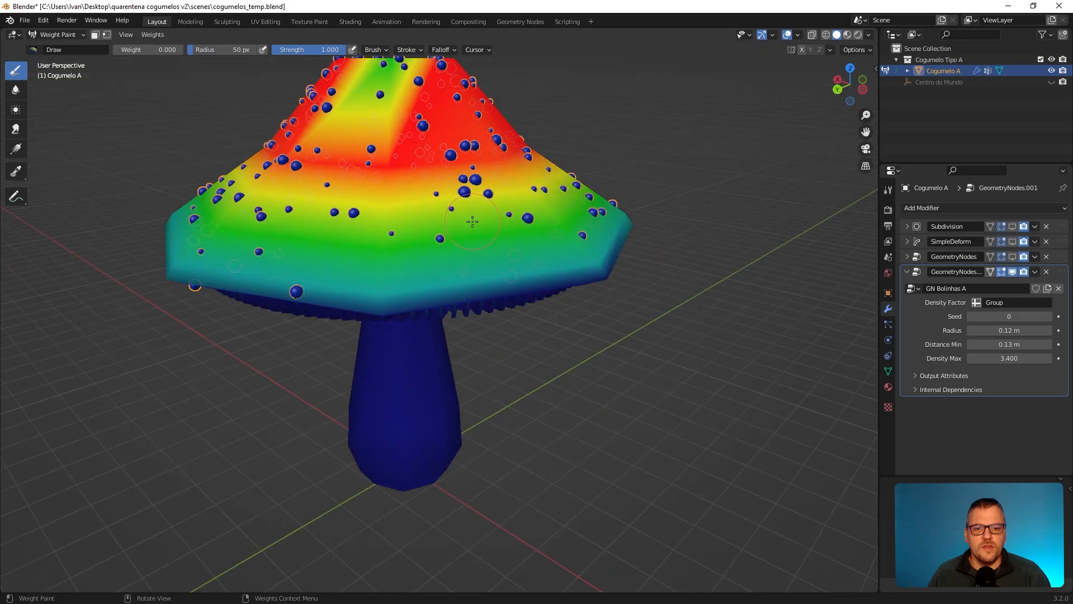
left_click_drag(500, 155, 517, 168)
middle_click_drag(565, 134, 495, 178)
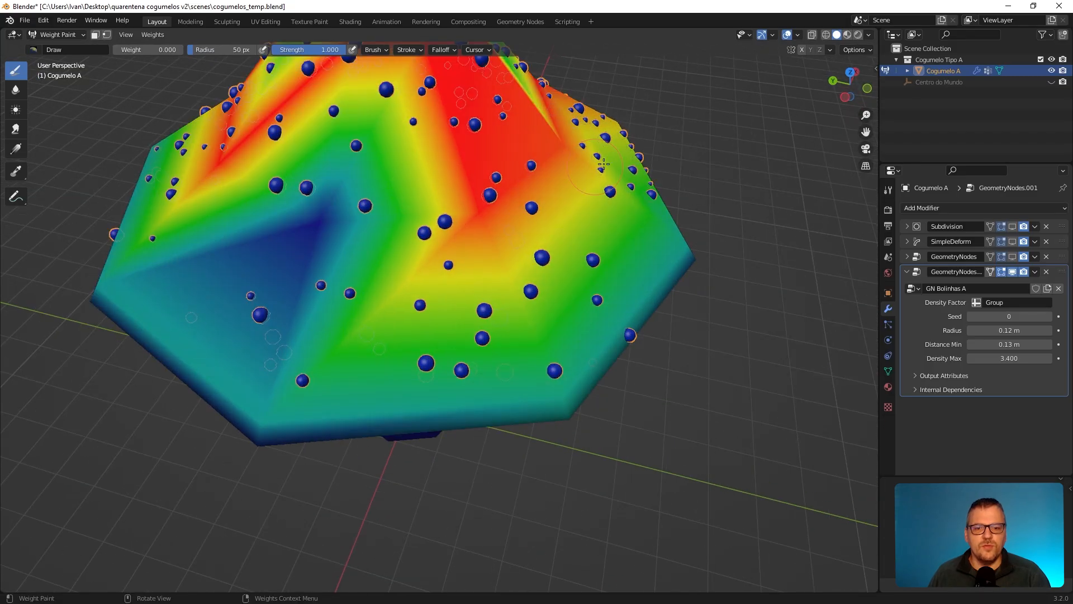
left_click_drag(583, 151, 546, 162)
mouse_move(654, 185)
middle_mouse_down()
mouse_move(538, 181)
mouse_move(599, 191)
mouse_move(609, 209)
middle_mouse_up()
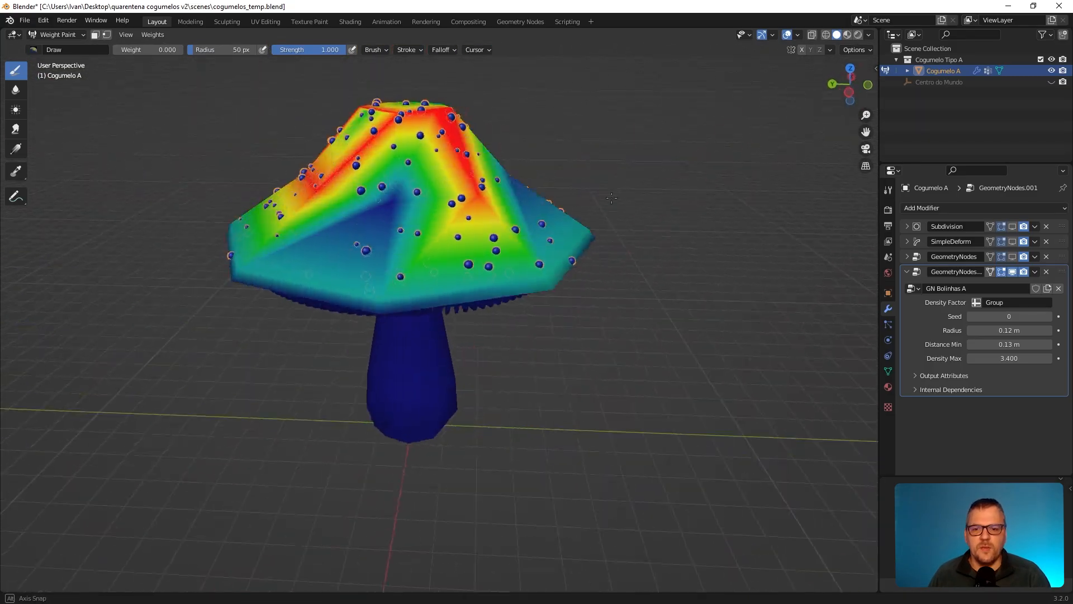
middle_click_drag(608, 209, 615, 218)
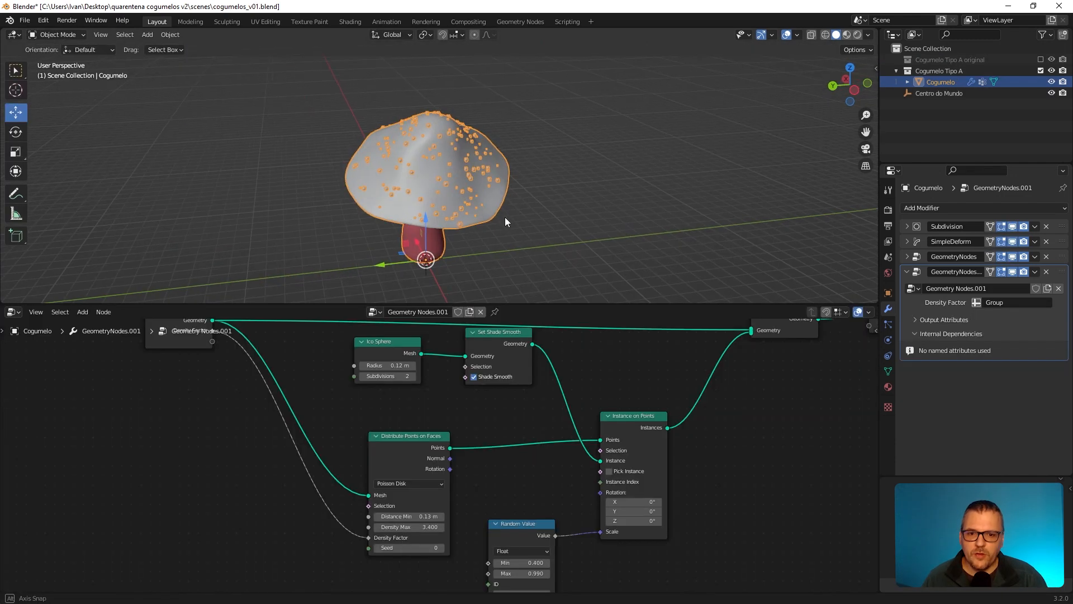
Step: In Object Mode, make a linked duplicate of the mushroom and move it about -9.55 m along Y
middle_click_drag(505, 217, 491, 216)
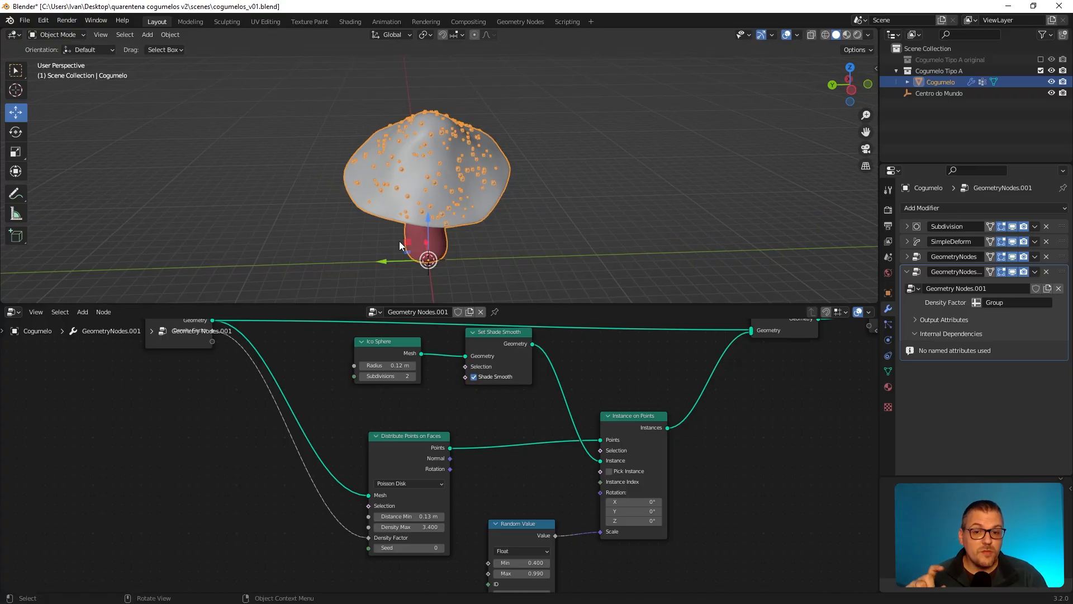
left_click(559, 214)
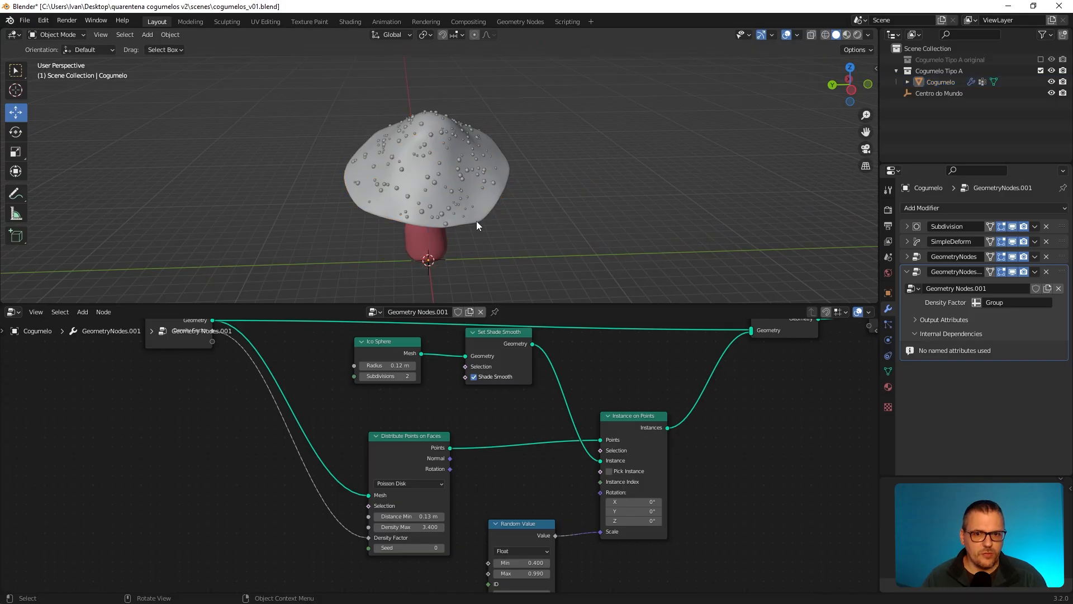
left_click(447, 213)
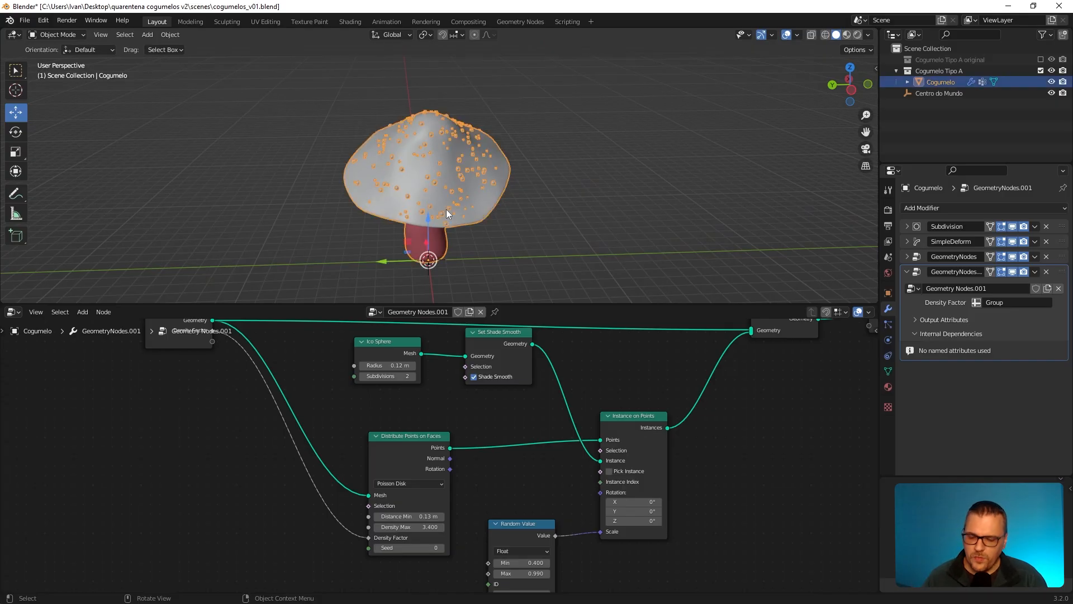
key("shift+d")
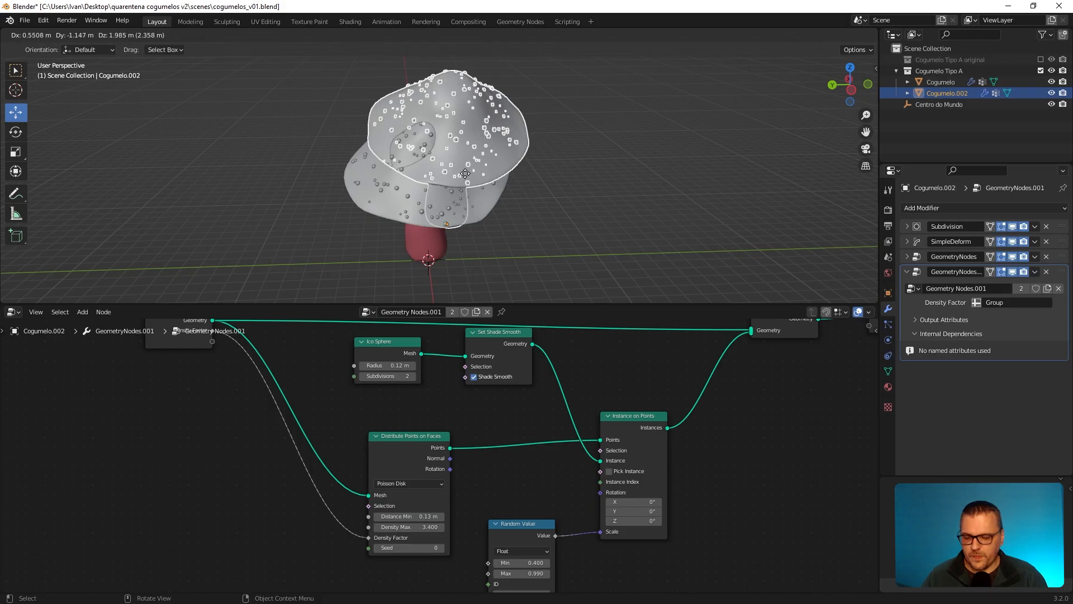
key("Escape")
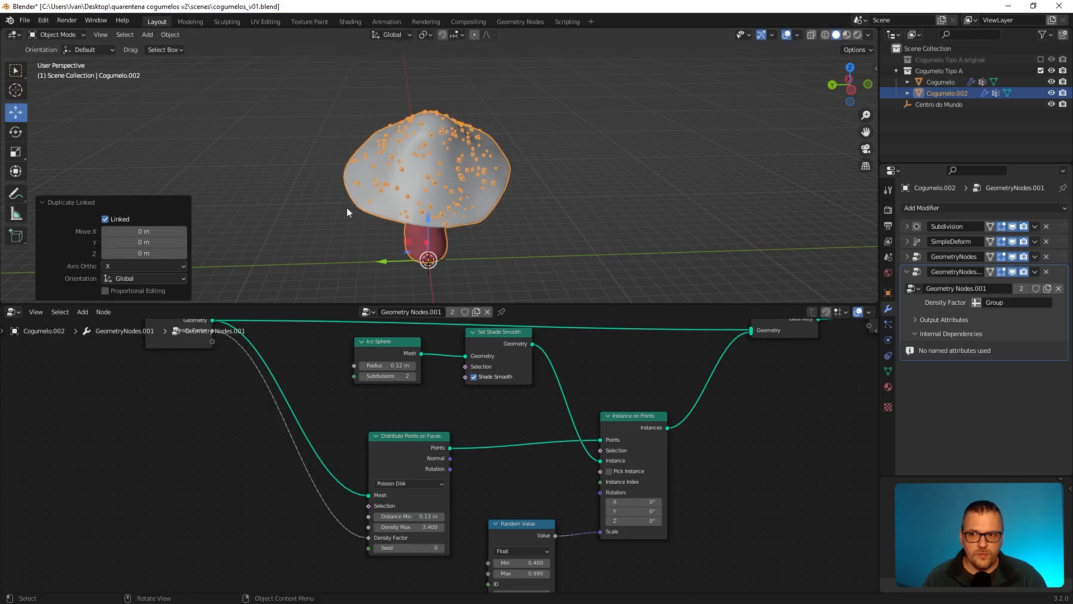
left_click_drag(377, 261, 640, 286)
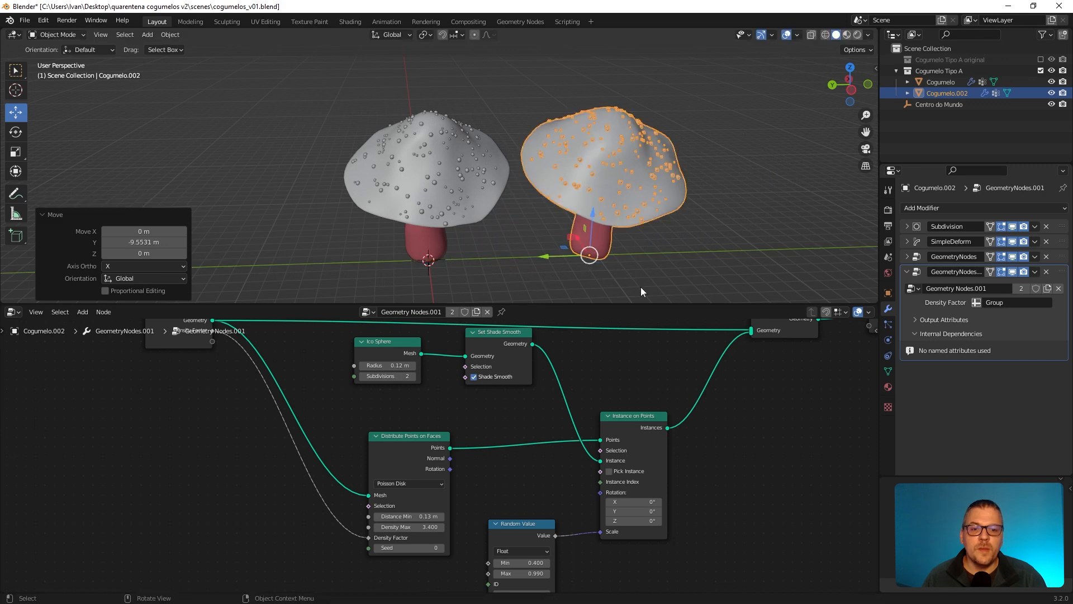
left_click(718, 270)
scroll(718, 268, "up", 5)
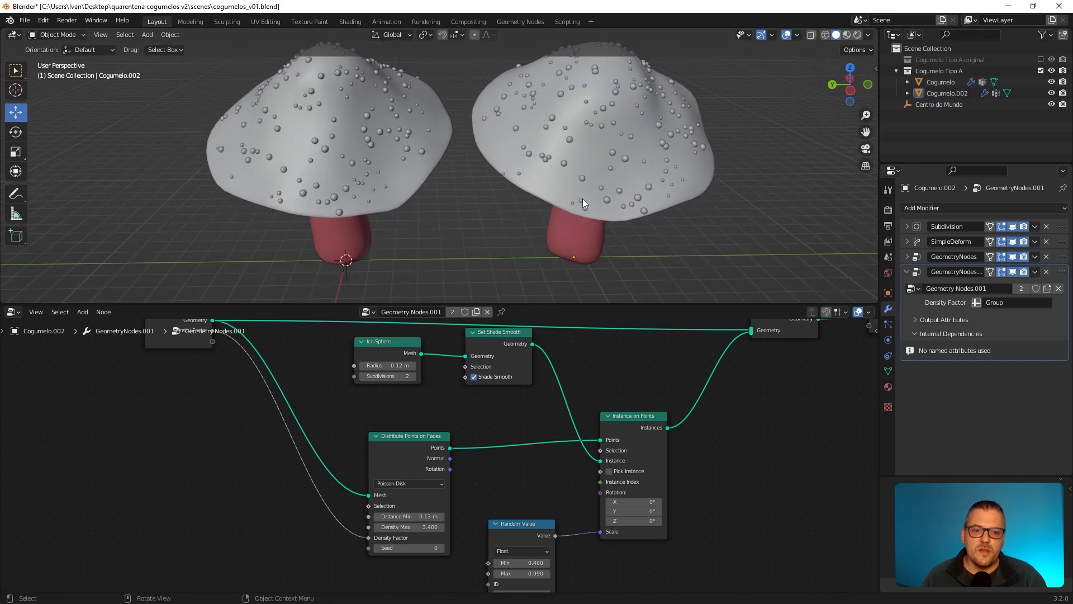
left_click(669, 205)
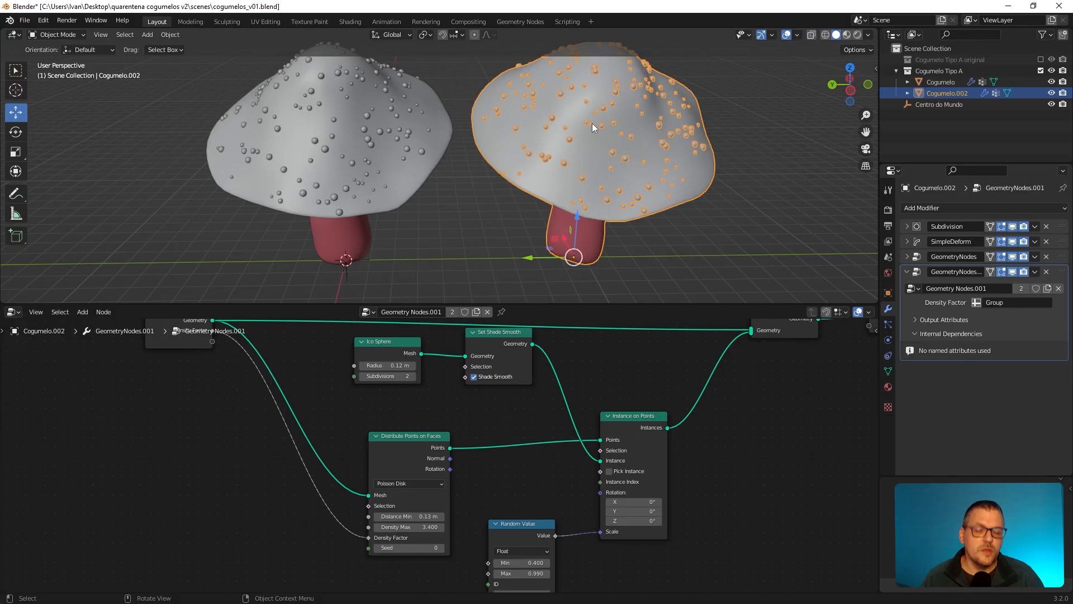
Step: Select the original mushroom, enlarge the node editor and expose Distribute Points on Faces' Seed as a new Group Input socket
left_click(389, 140)
middle_click_drag(283, 488, 297, 479)
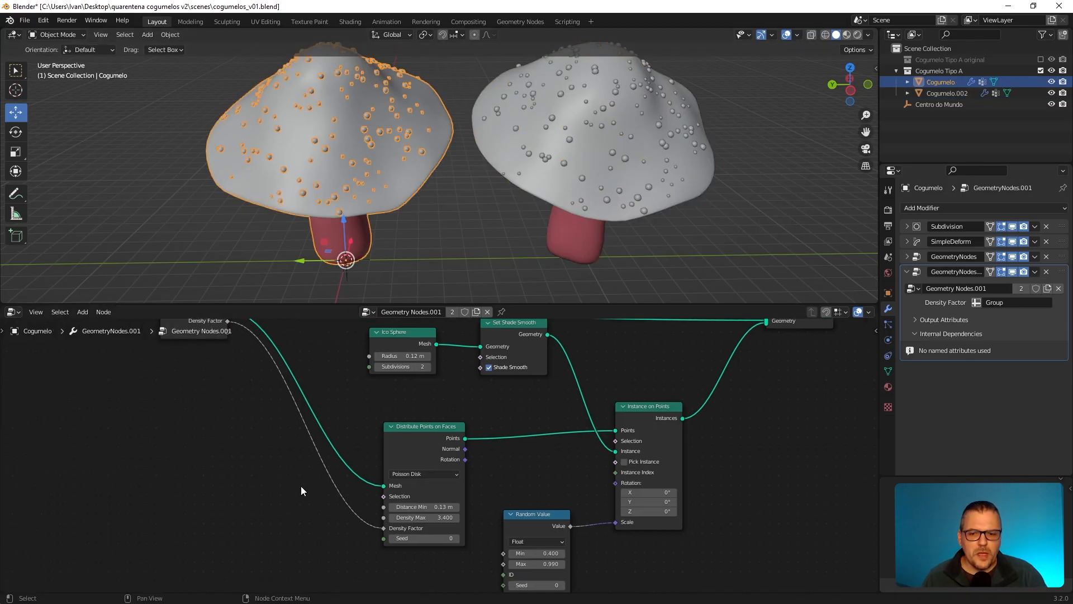
scroll(313, 498, "up", 3)
middle_click_drag(345, 508, 379, 527)
scroll(379, 528, "down", 2)
scroll(337, 400, "down", 1)
middle_click_drag(316, 418, 278, 445)
scroll(284, 484, "up", 1)
mouse_move(285, 485)
middle_mouse_down()
mouse_move(273, 489)
mouse_move(289, 466)
mouse_move(289, 485)
middle_mouse_up()
left_click_drag(379, 302, 379, 264)
left_click_drag(448, 453, 431, 428)
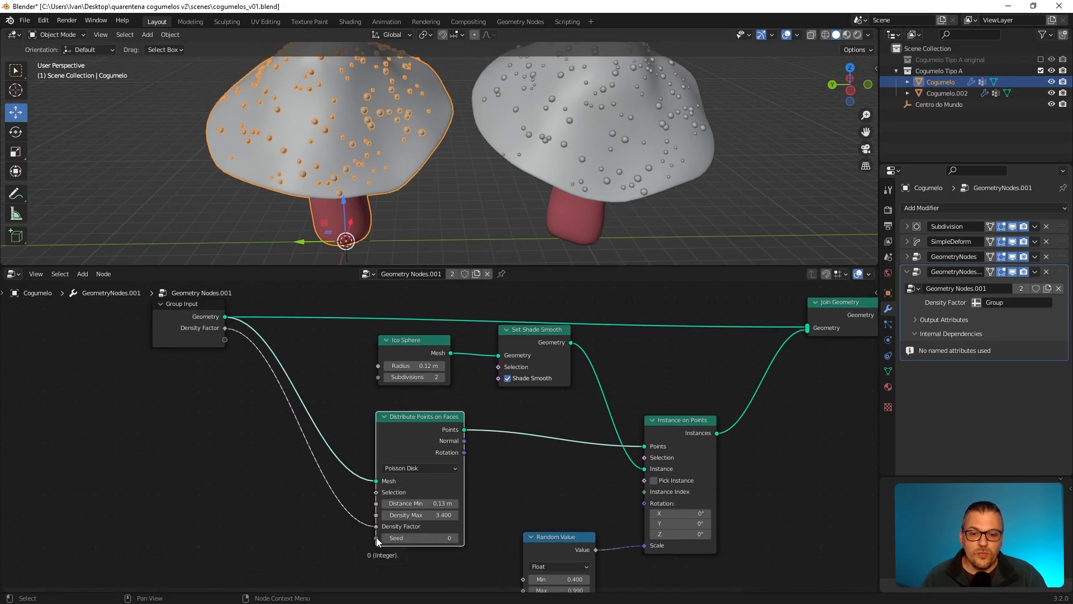
left_click_drag(405, 423, 412, 424)
left_click_drag(382, 537, 225, 340)
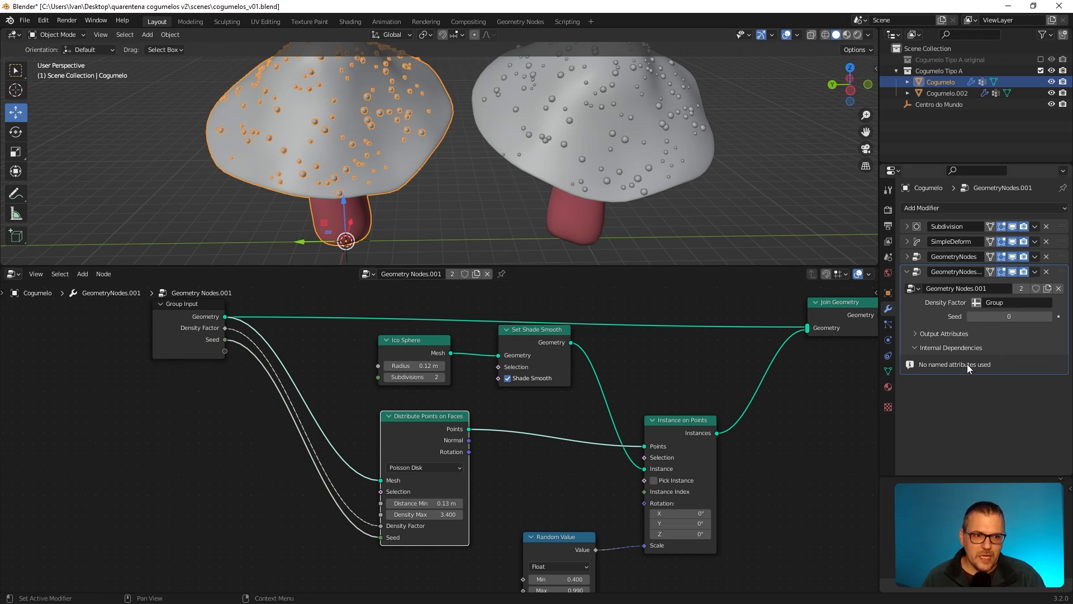
Step: Set the Seed to 1 in the duplicated mushroom's second GeometryNodes modifier
left_click(605, 183)
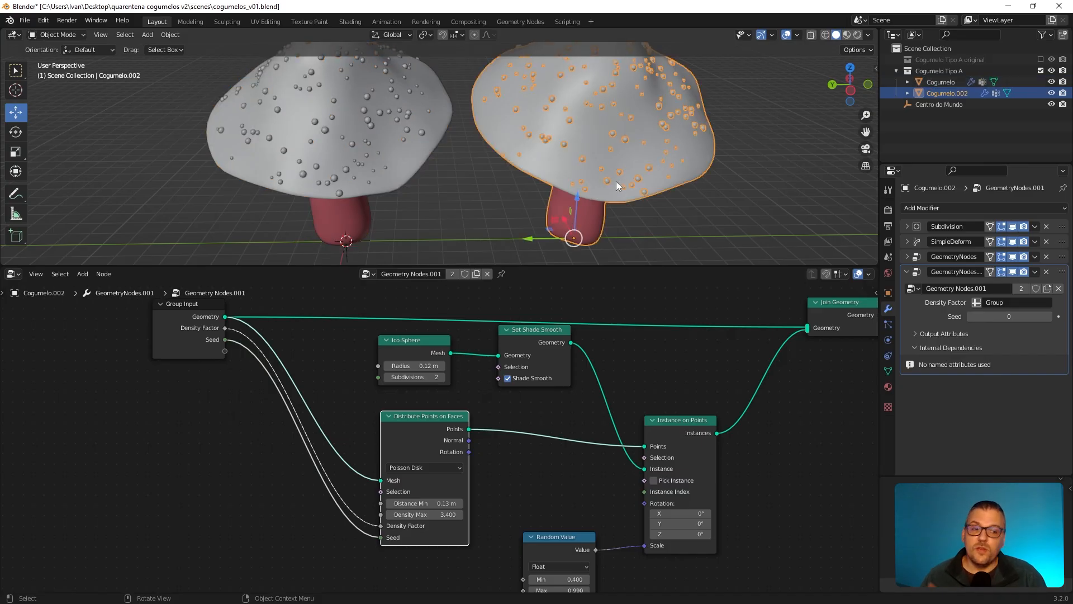
left_click(1049, 317)
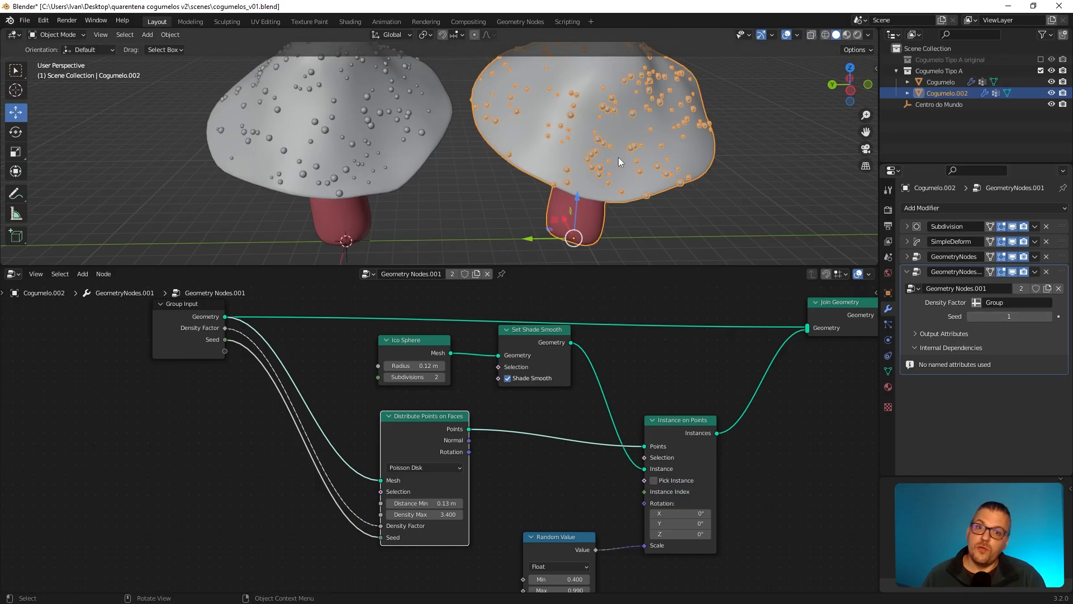
scroll(670, 173, "down", 4)
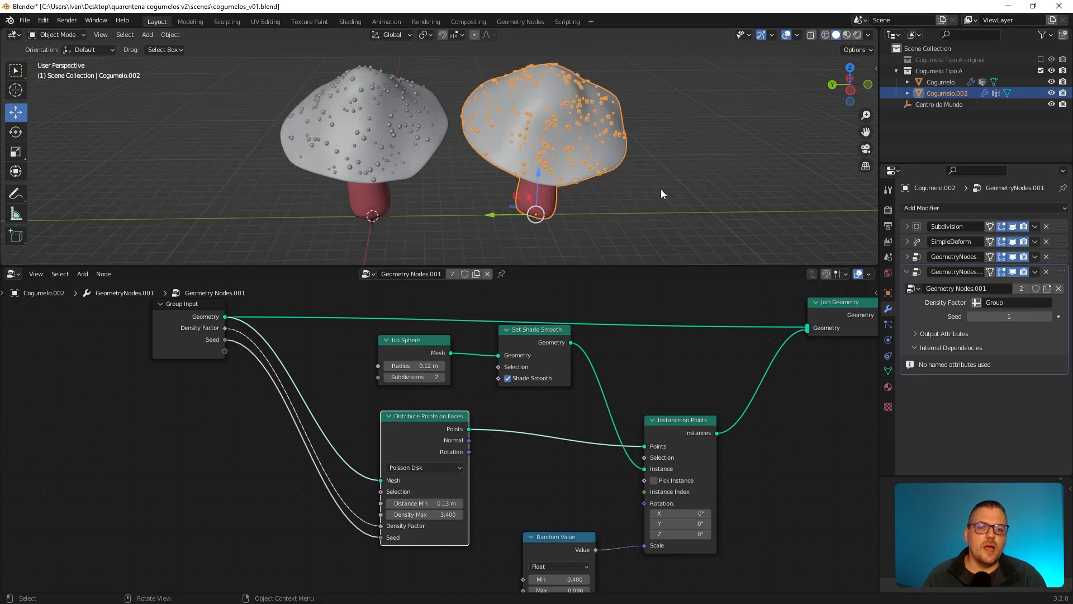
Step: Make a linked duplicate of the second mushroom and move it along negative Y to stand beside it
middle_click_drag(699, 186, 585, 209)
key("alt+d")
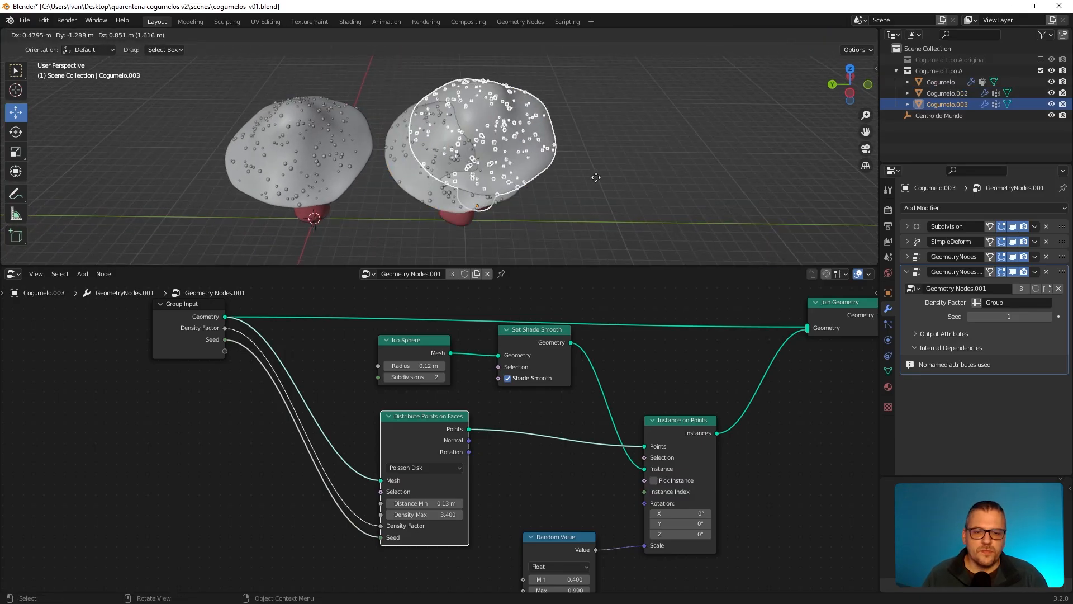
key("Escape")
left_click_drag(413, 222, 674, 226)
left_click(674, 222)
left_click(675, 189)
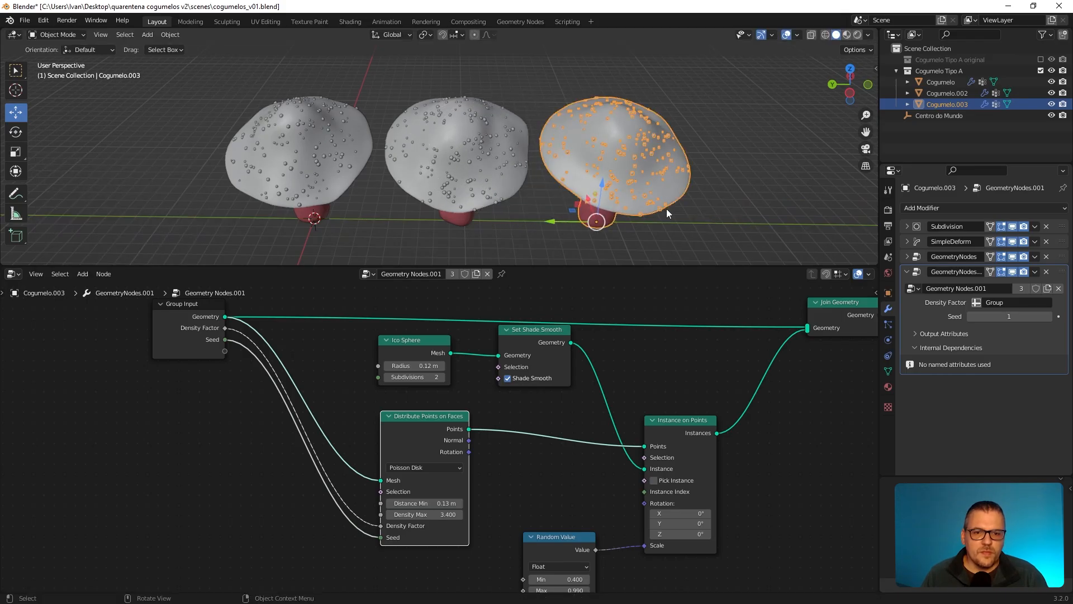
Step: Increase the Seed by one in the third mushroom's second GeometryNodes modifier
scroll(664, 210, "up", 1)
middle_click_drag(663, 210, 609, 184, "shift")
left_click(631, 180)
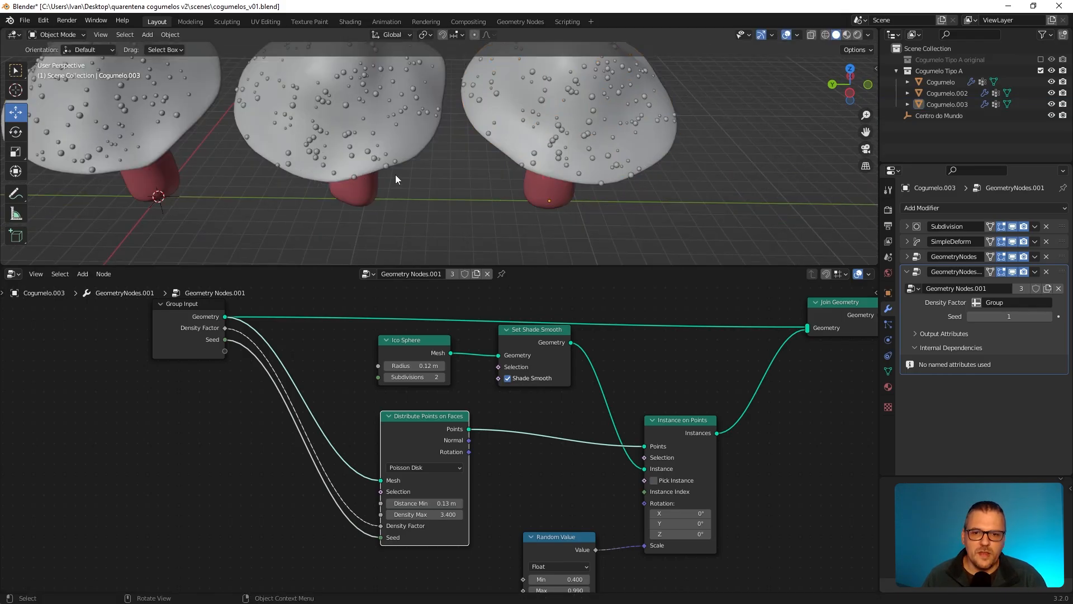
left_click(623, 138)
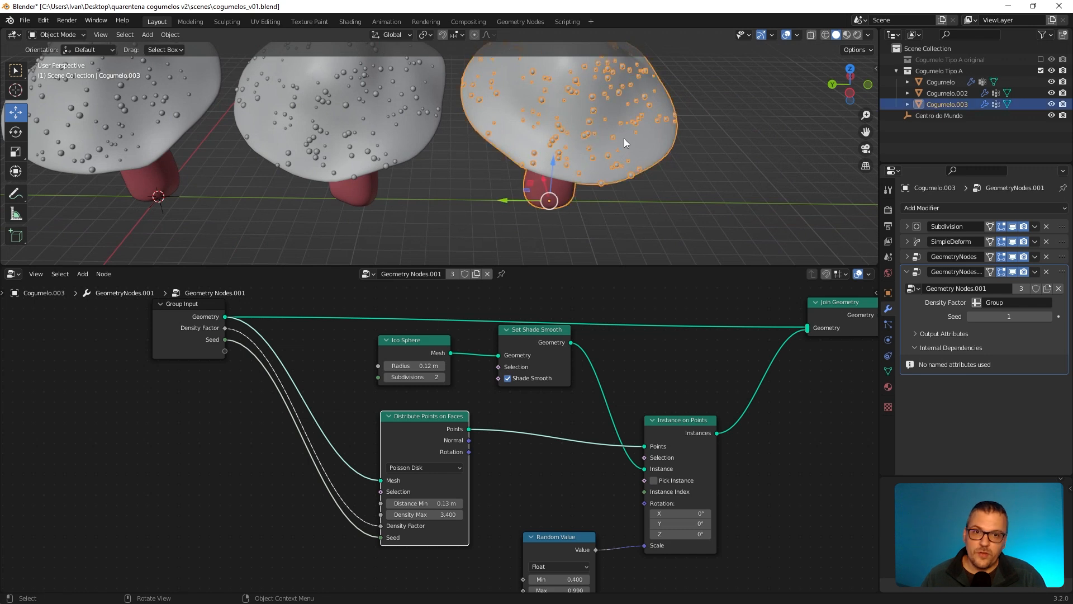
left_click(1049, 317)
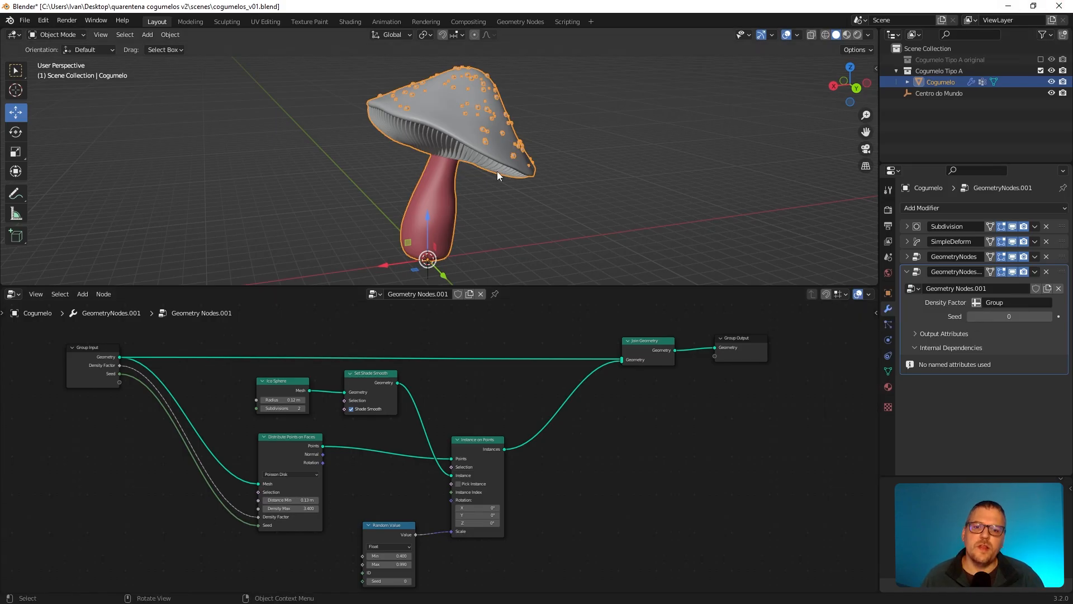
Step: Add a fourth material slot to the mushroom with a new material named Cogumelo Tipo A Bolinhas
left_click(888, 387)
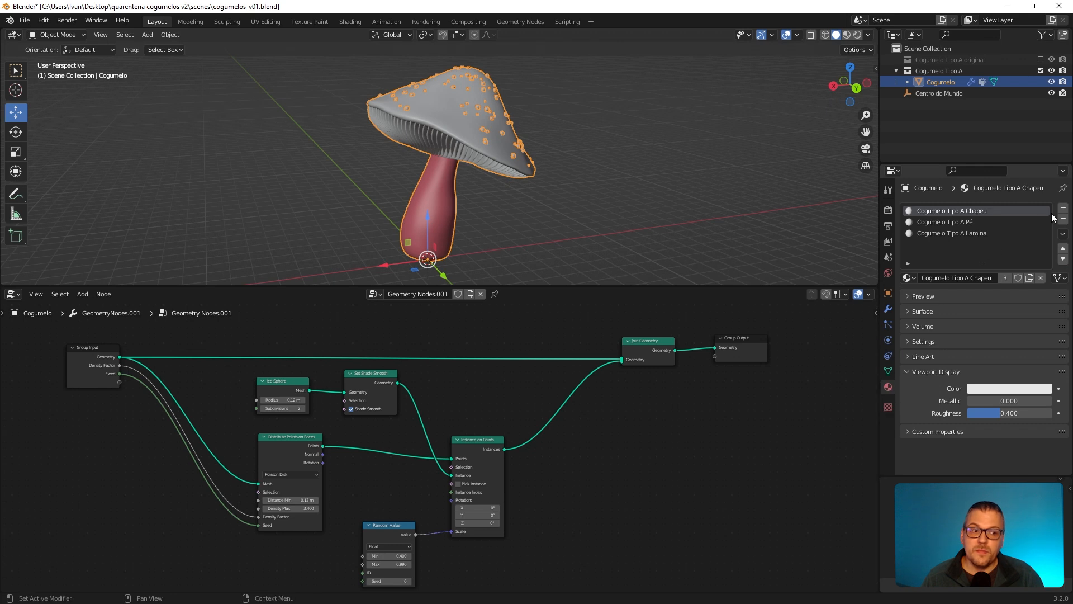
left_click(1063, 208)
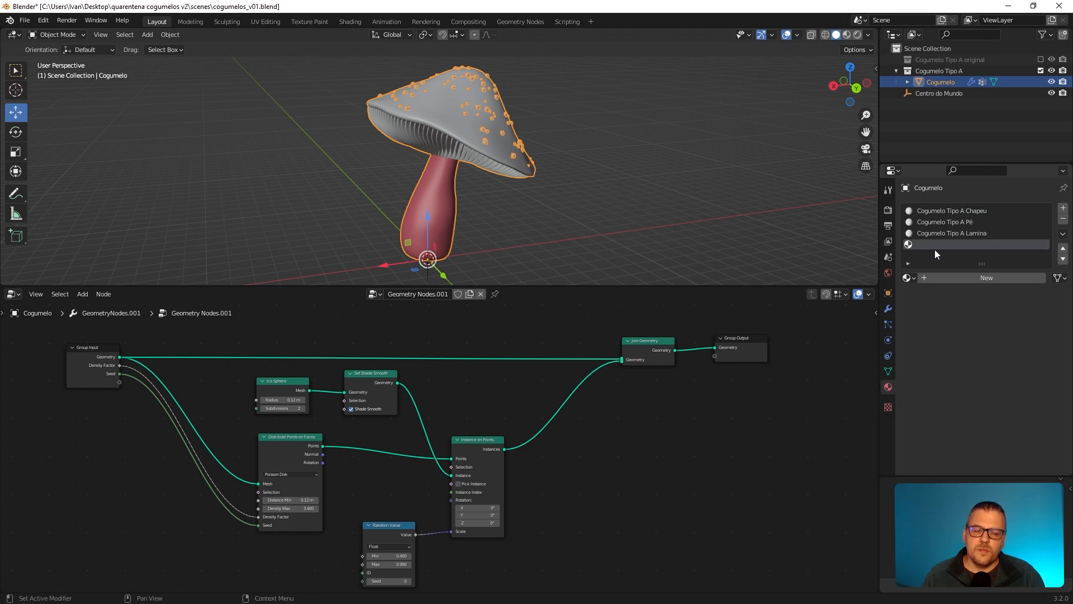
left_click(961, 278)
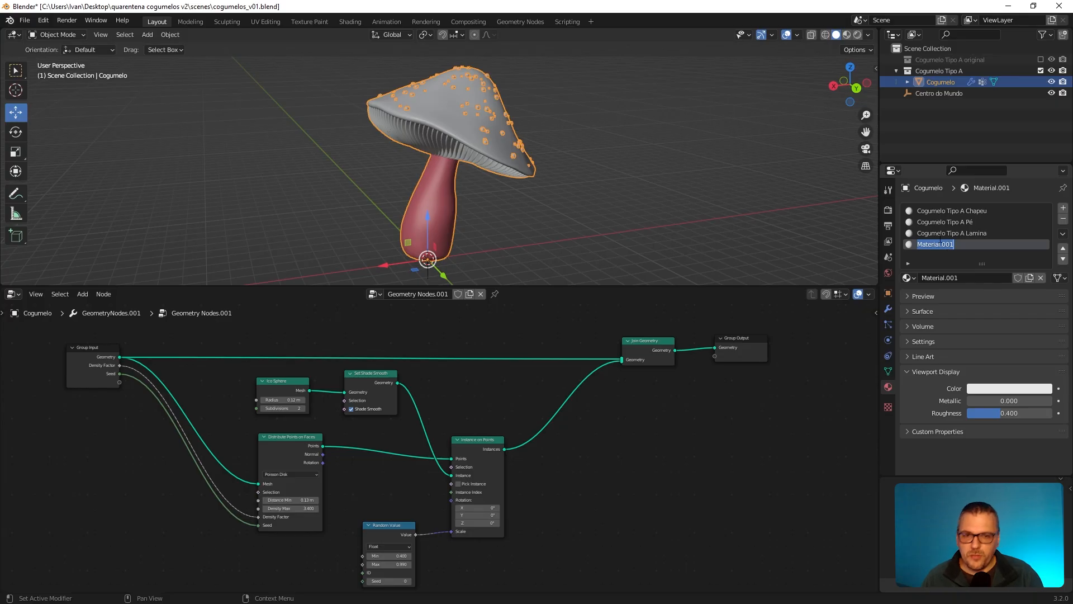
type("Cogumelo Tip")
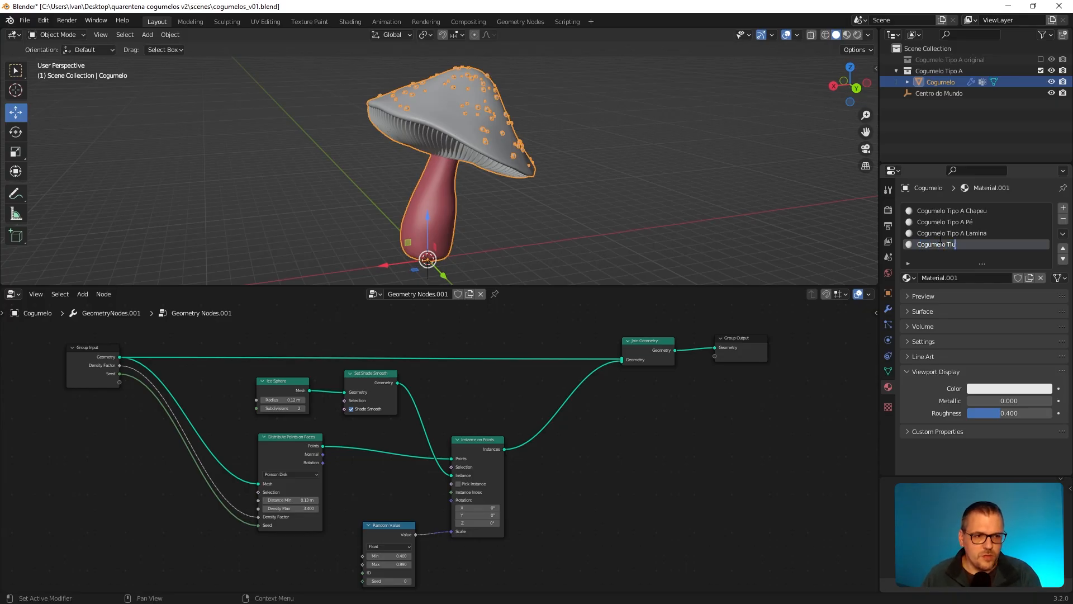
type("o A Bolinhas")
key("Return")
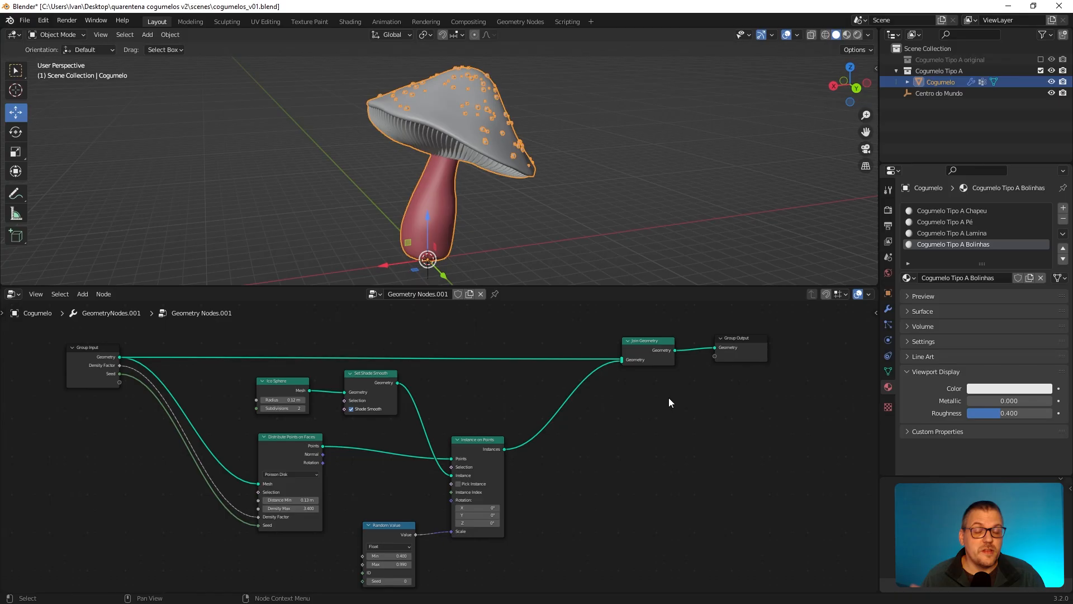
Step: Insert a Set Material node on the link between Instance on Points and Join Geometry
middle_click_drag(592, 431, 586, 420)
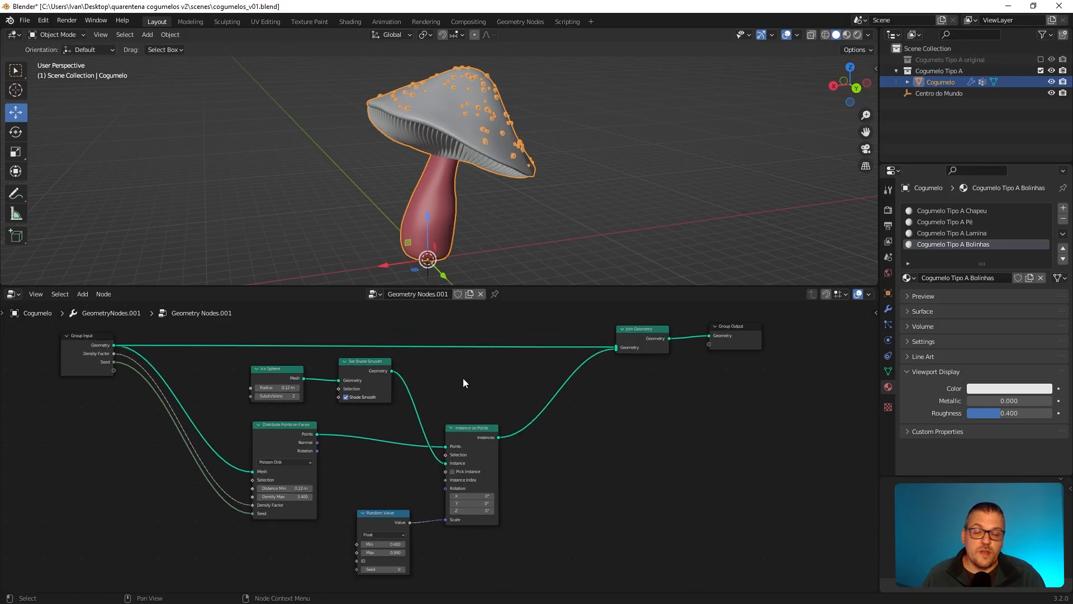
scroll(612, 419, "up", 3)
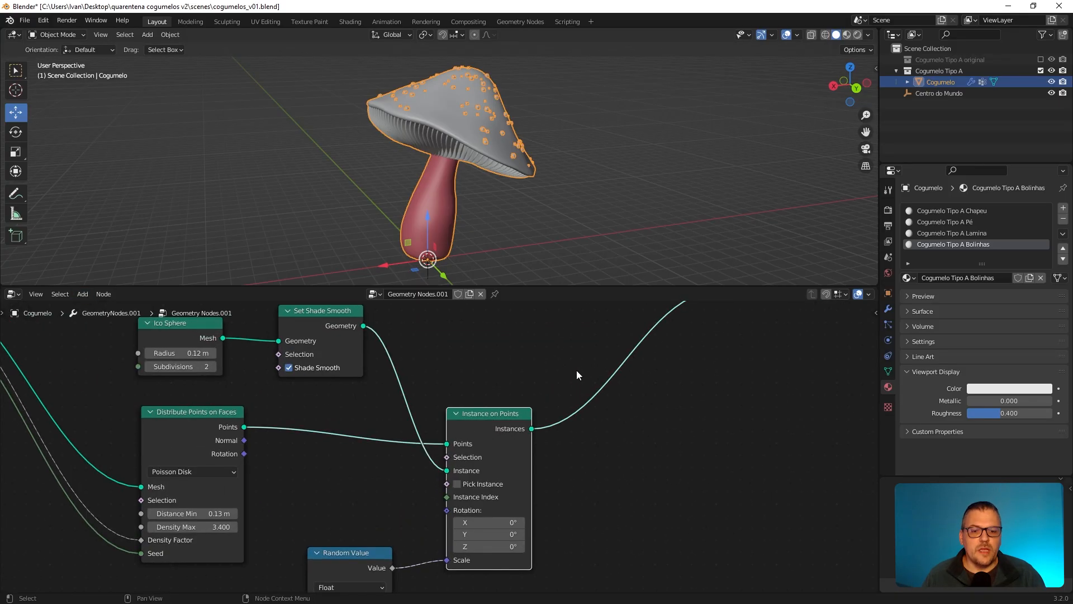
left_click_drag(450, 414, 456, 411)
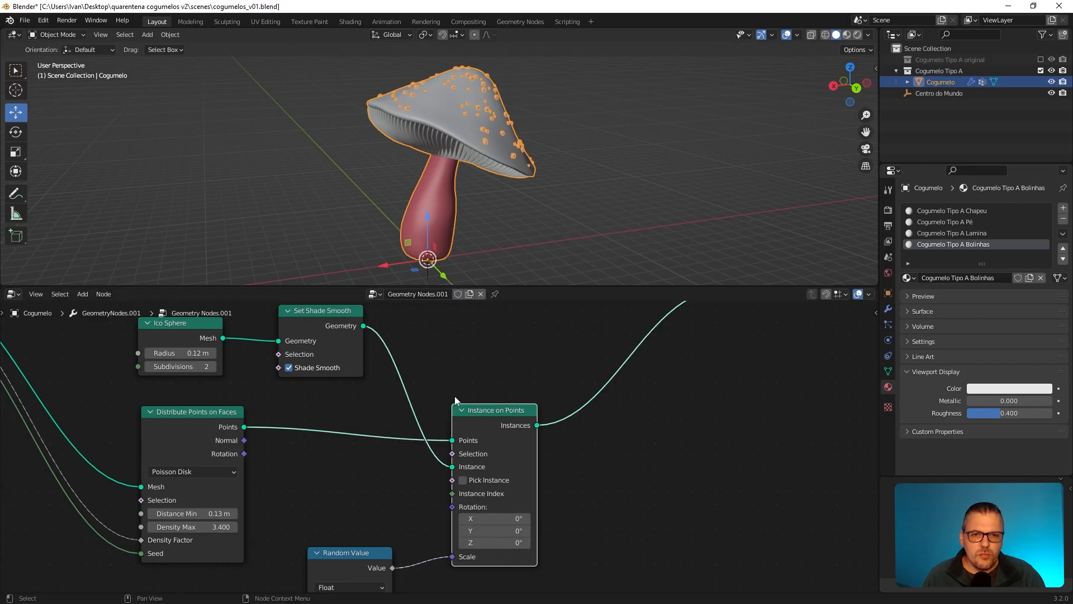
left_click(88, 297)
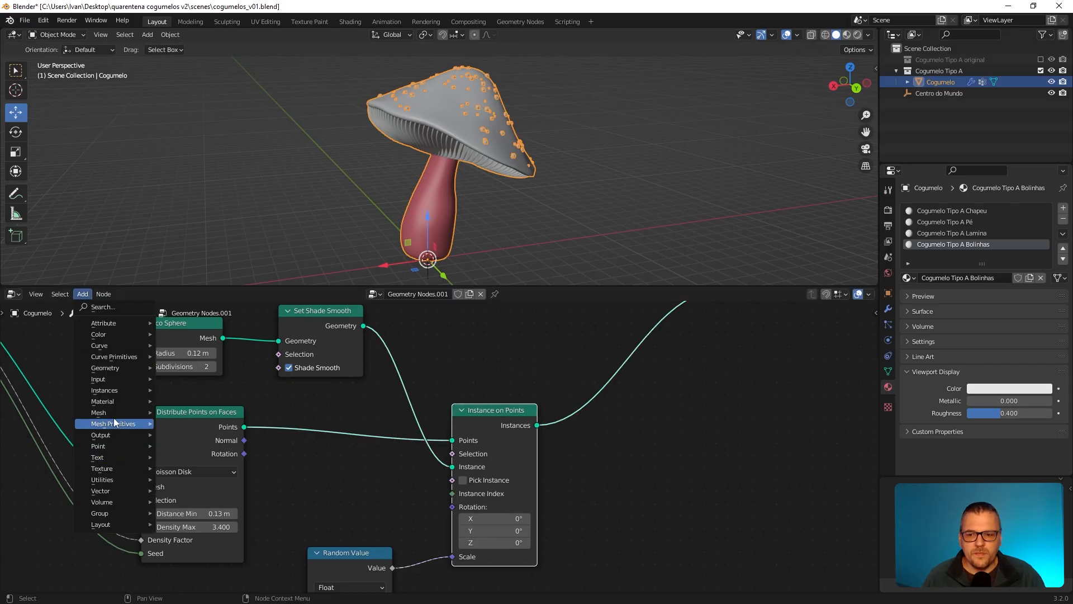
mouse_move(114, 401)
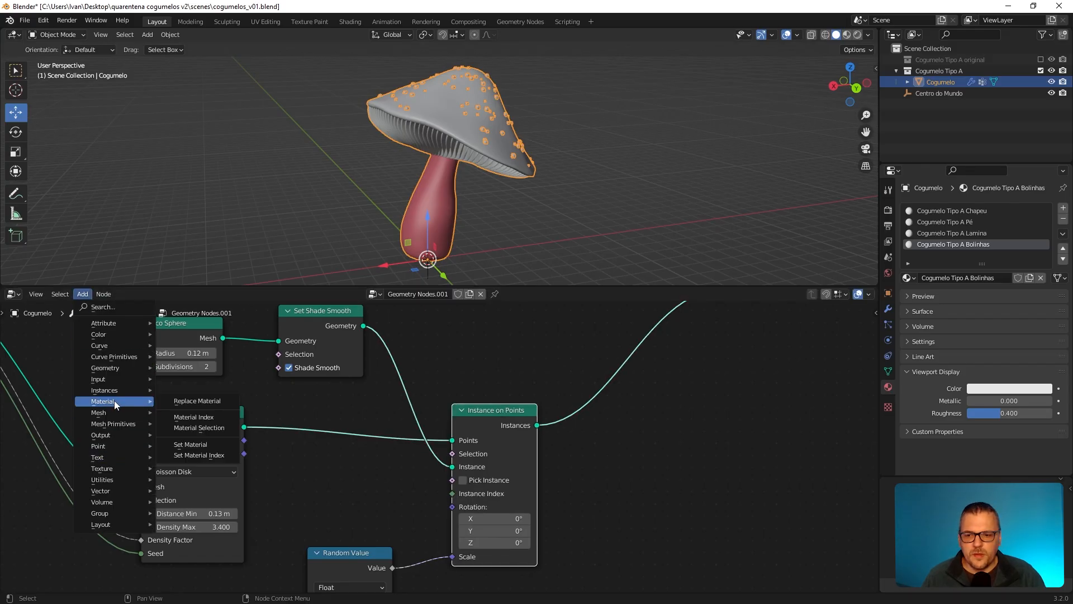
left_click(183, 445)
left_click(581, 368)
Step: Assign the Cogumelo Tipo A Bolinhas material in the Set Material node and align the node beside Instance on Points
left_click(526, 465)
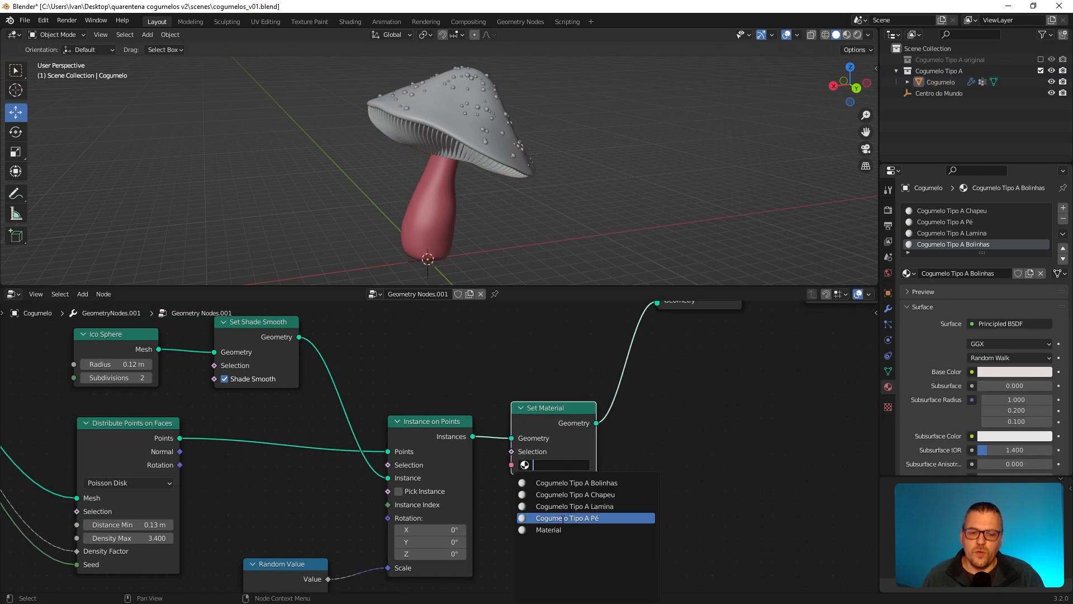
left_click(578, 482)
left_click_drag(558, 418, 548, 426)
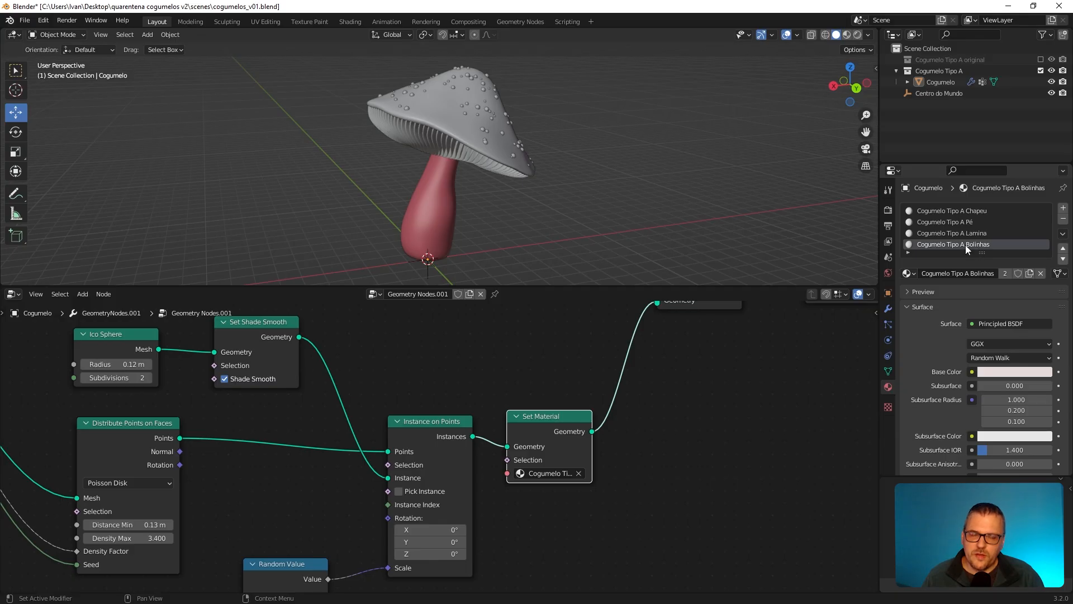
Step: Set the Cogumelo Tipo A Bolinhas material's viewport display color to a saturated blue and check the spheres on the cap
scroll(937, 372, "down", 15)
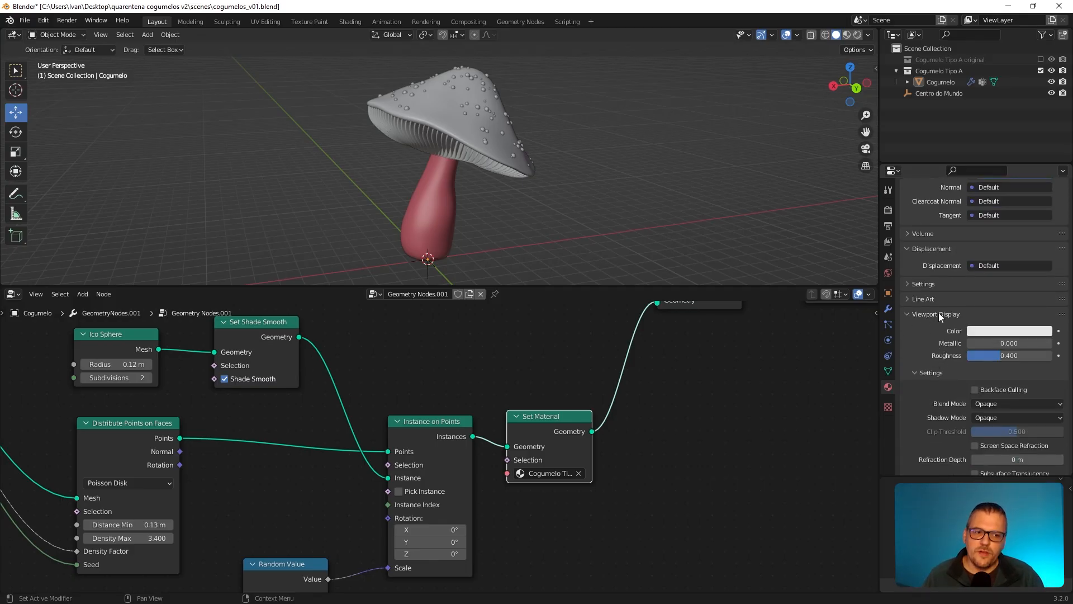
left_click(995, 331)
left_click_drag(1001, 220, 1023, 185)
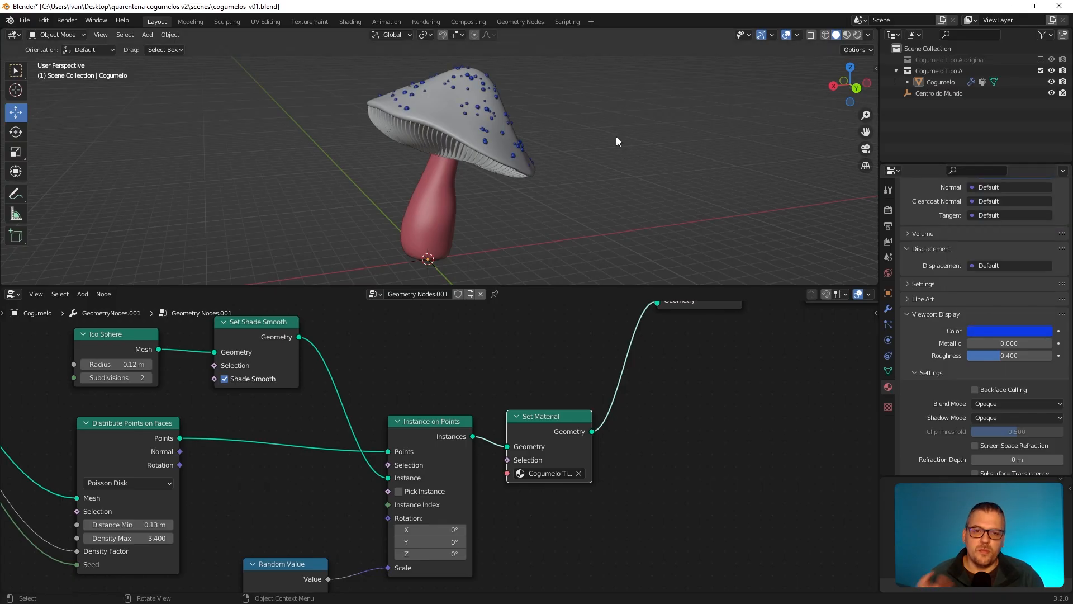
middle_click_drag(511, 126, 554, 150)
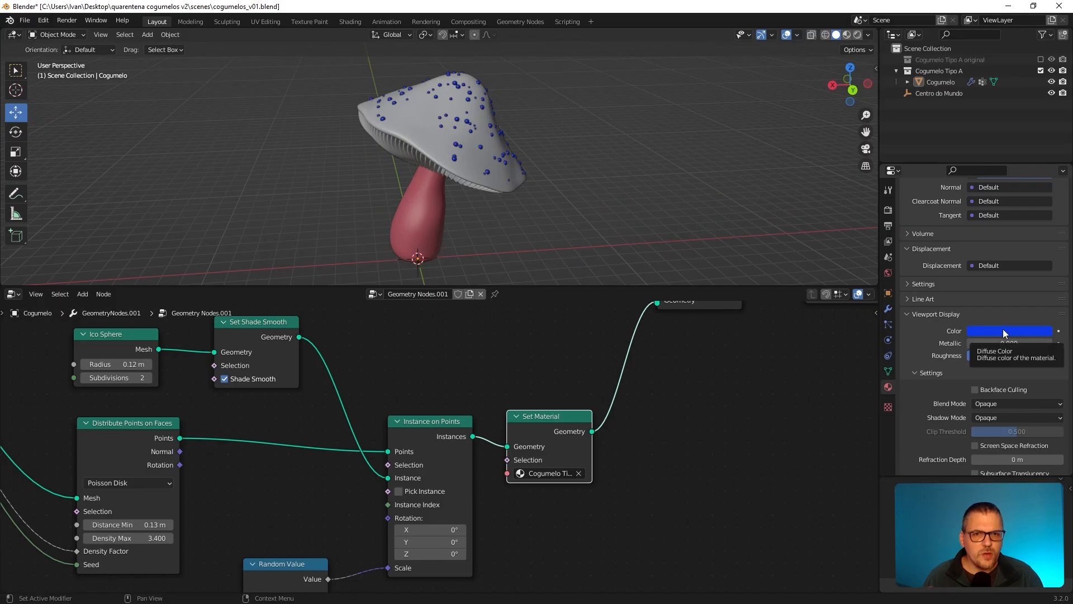
scroll(1015, 341, "up", 4)
scroll(1015, 340, "up", 6)
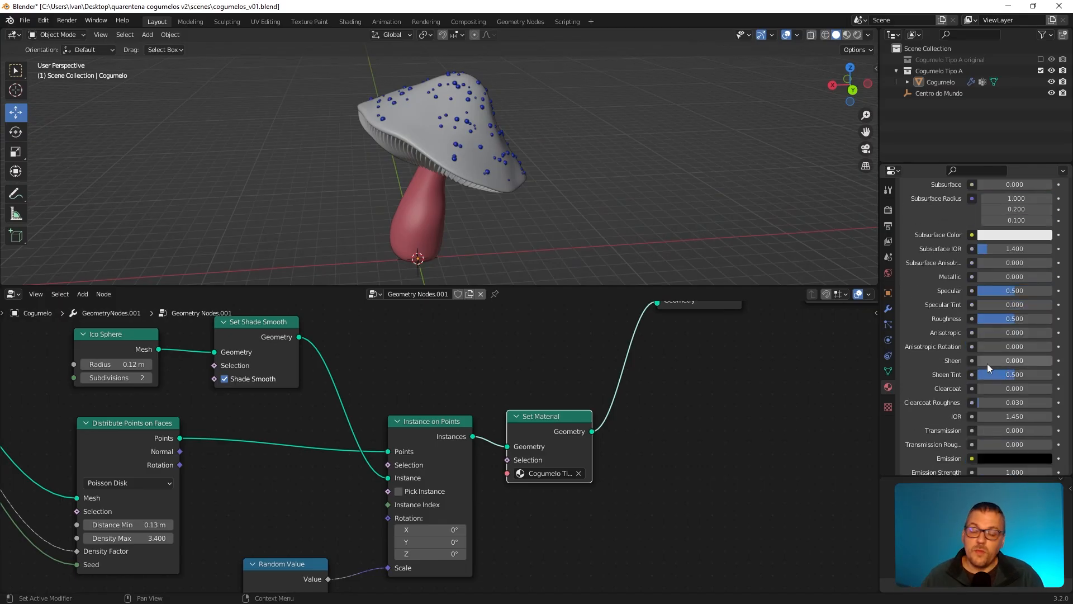